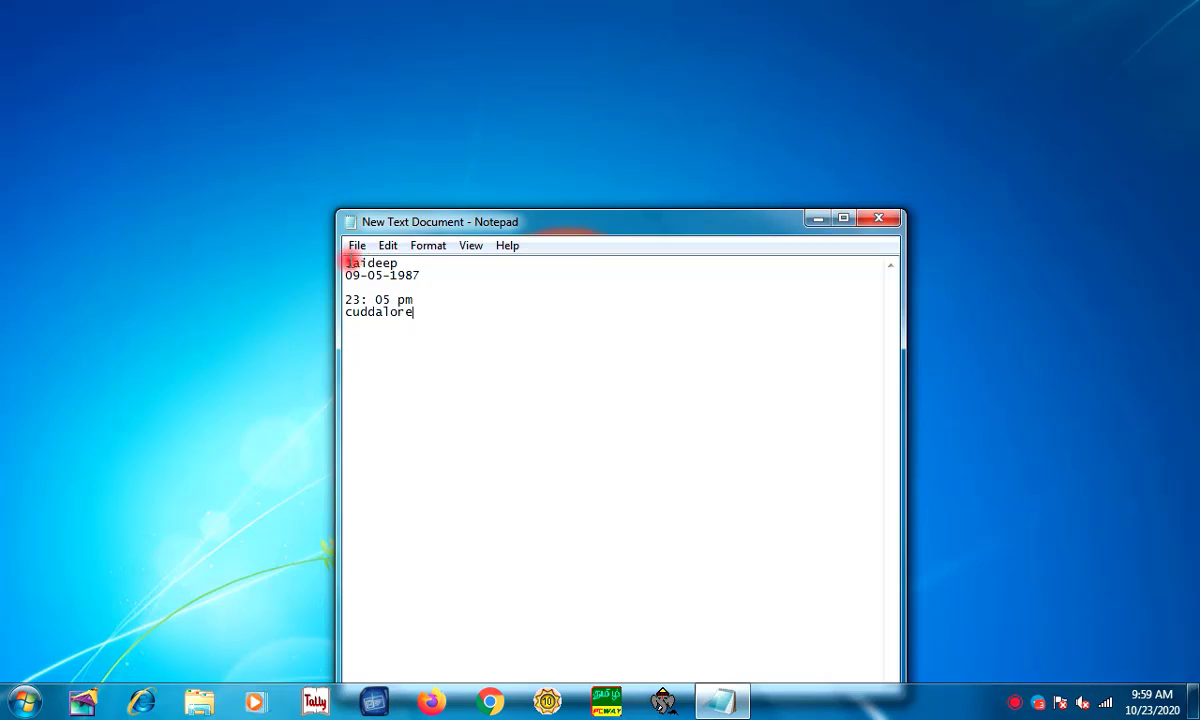
- Open PCWAY Tamil Astrology and enter the person's name, date of birth and 23:05 birth time from the Notepad notes in a new horoscope
drag(346, 262, 427, 313)
click(818, 218)
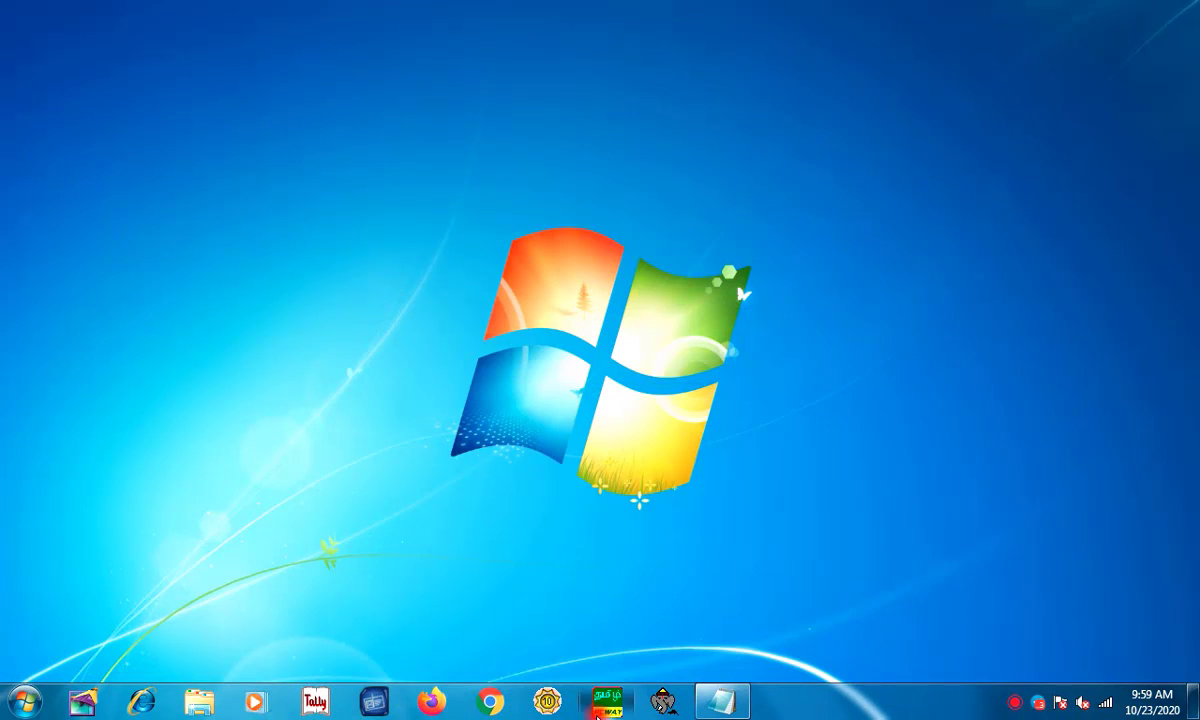
click(603, 702)
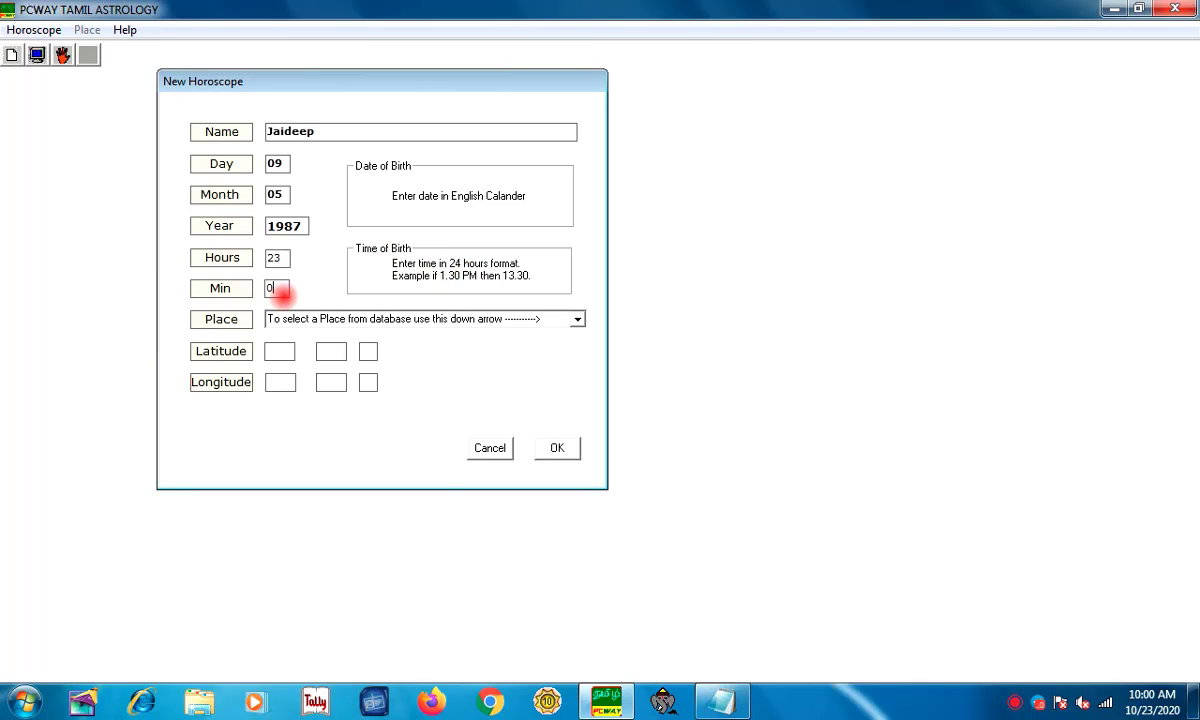
click(717, 700)
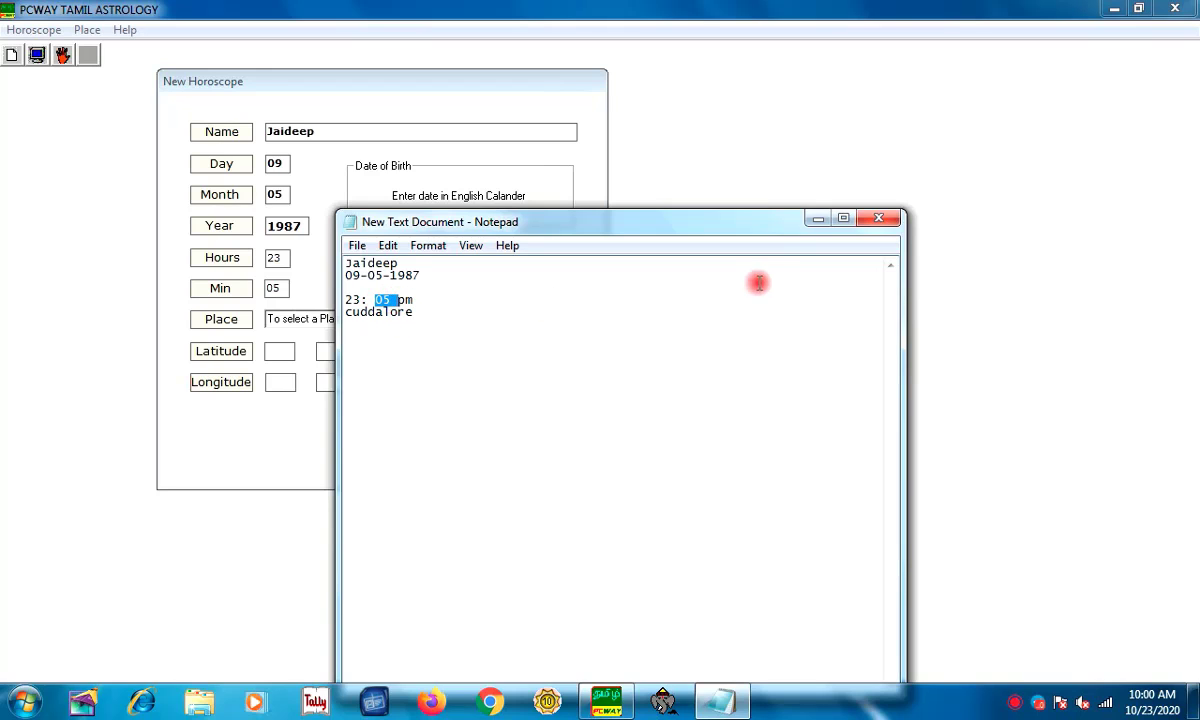
click(818, 218)
- Set the new horoscope's birth place to CUDDALORE from the place database and accept the entered details
click(365, 316)
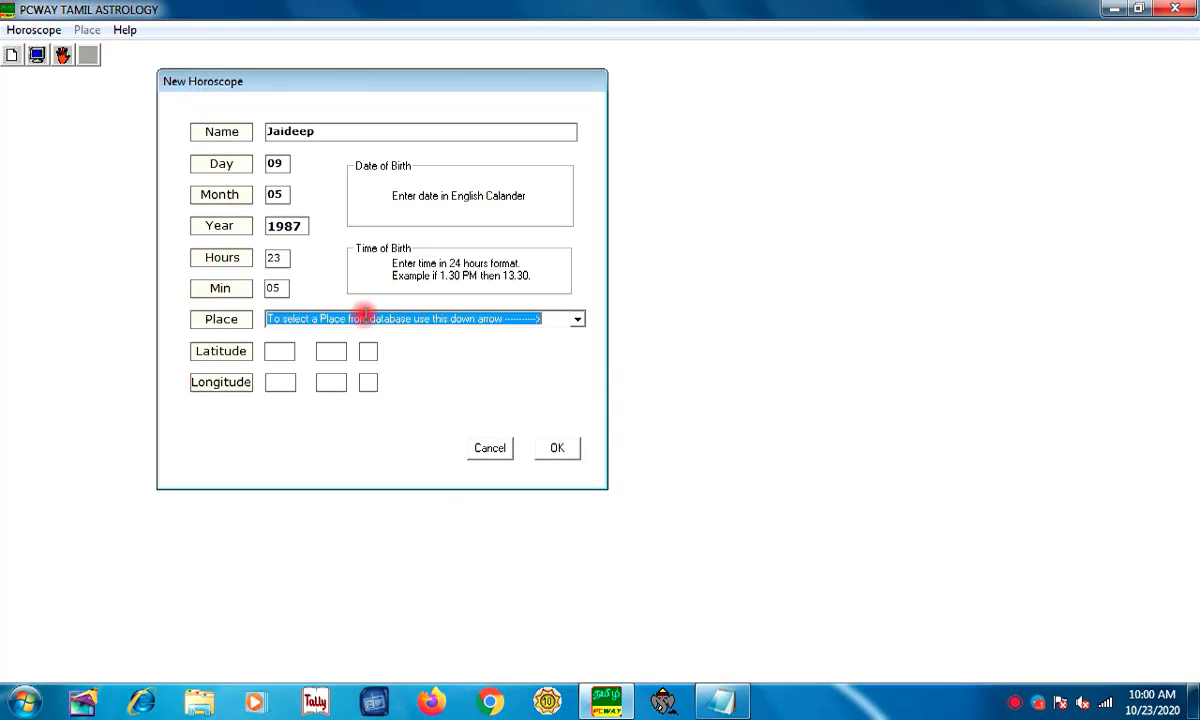
text(cuddalore)
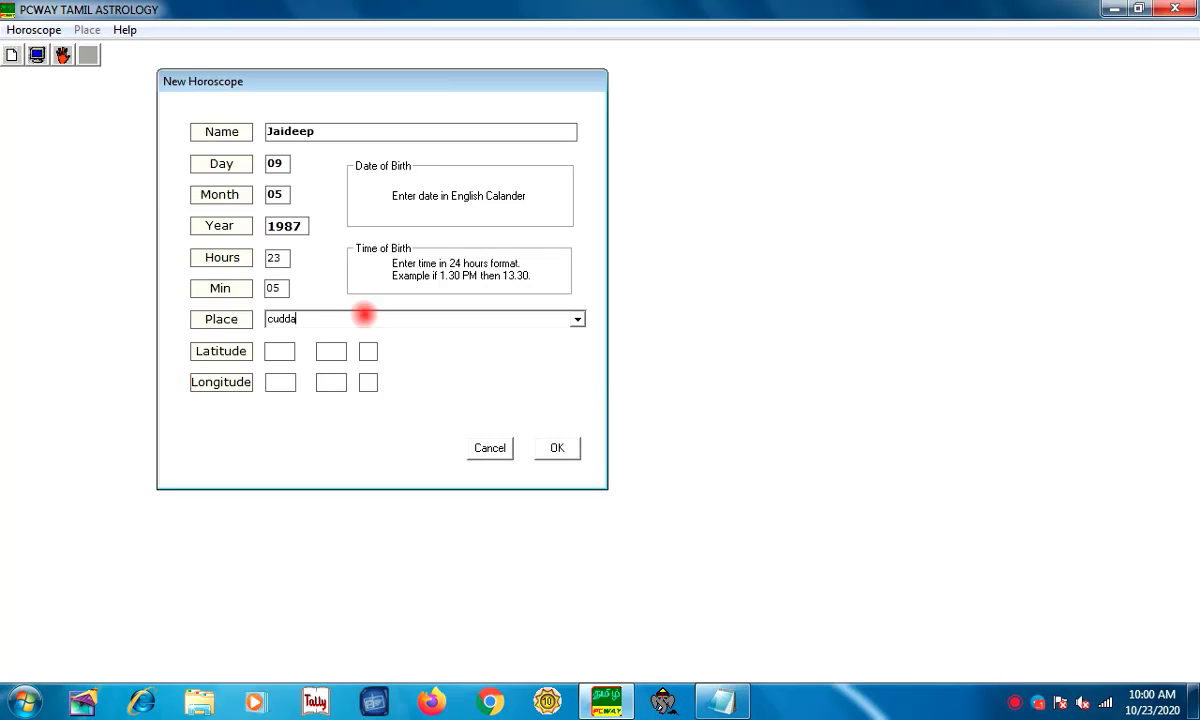
click(576, 318)
click(358, 338)
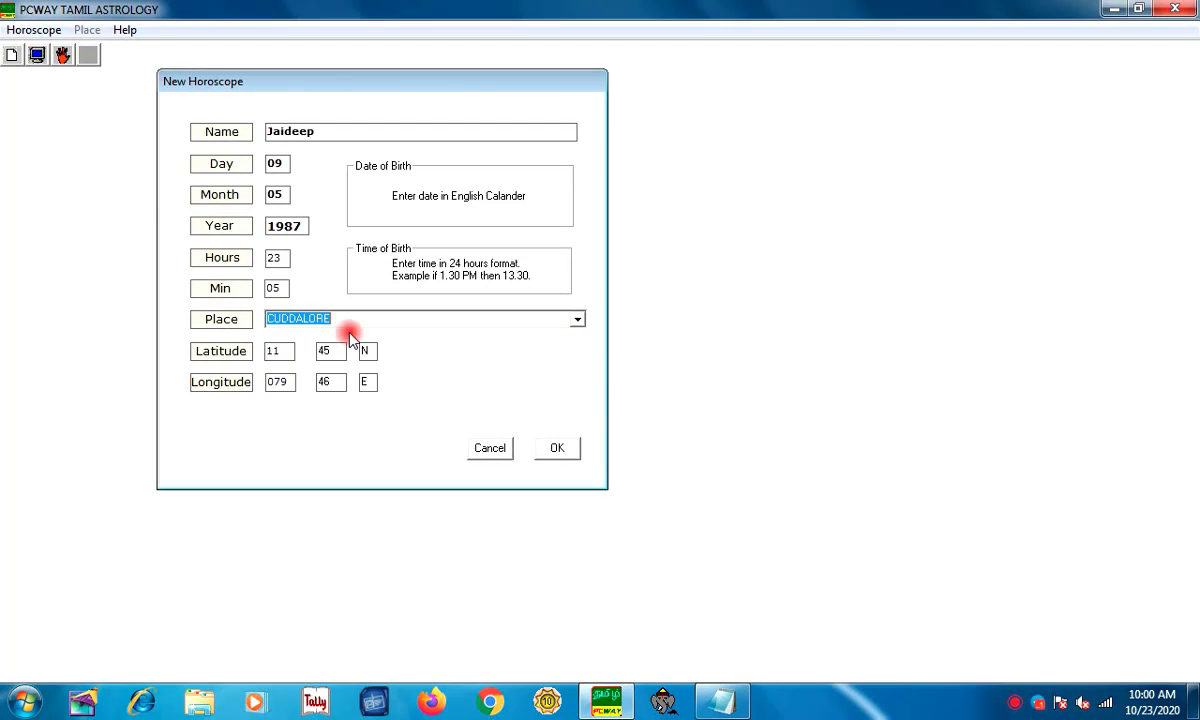
click(560, 456)
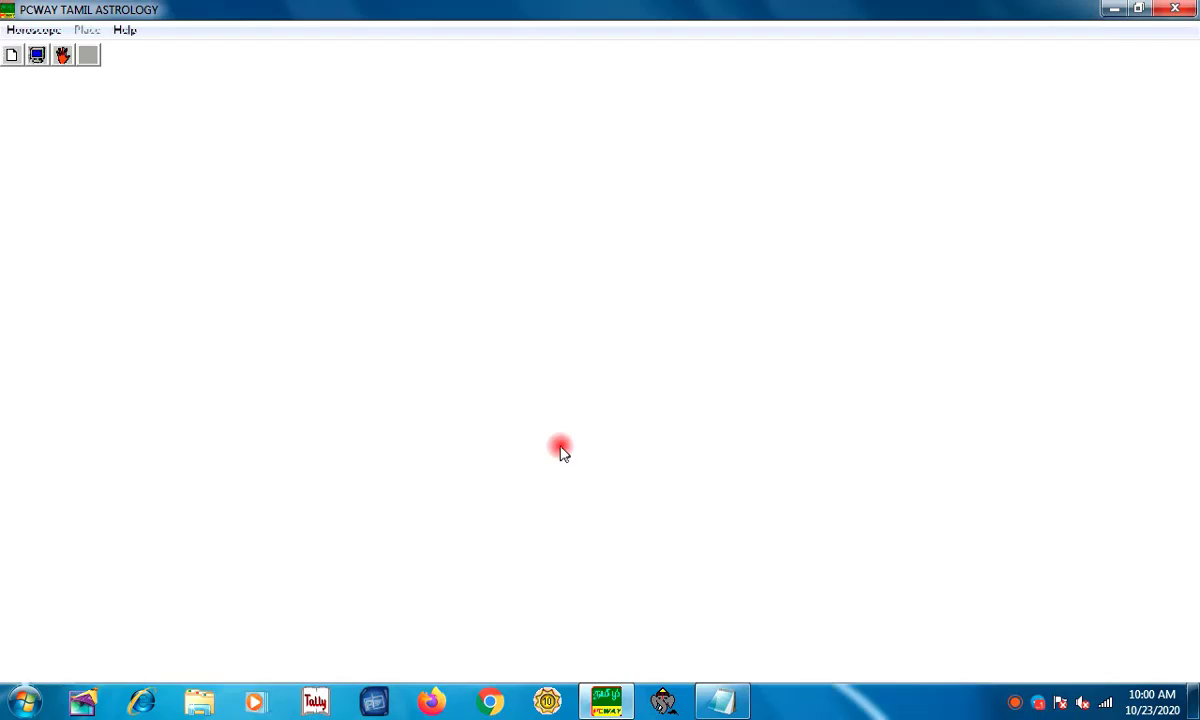
- Display the horoscope report and look through the available printers in the print settings without printing
click(36, 57)
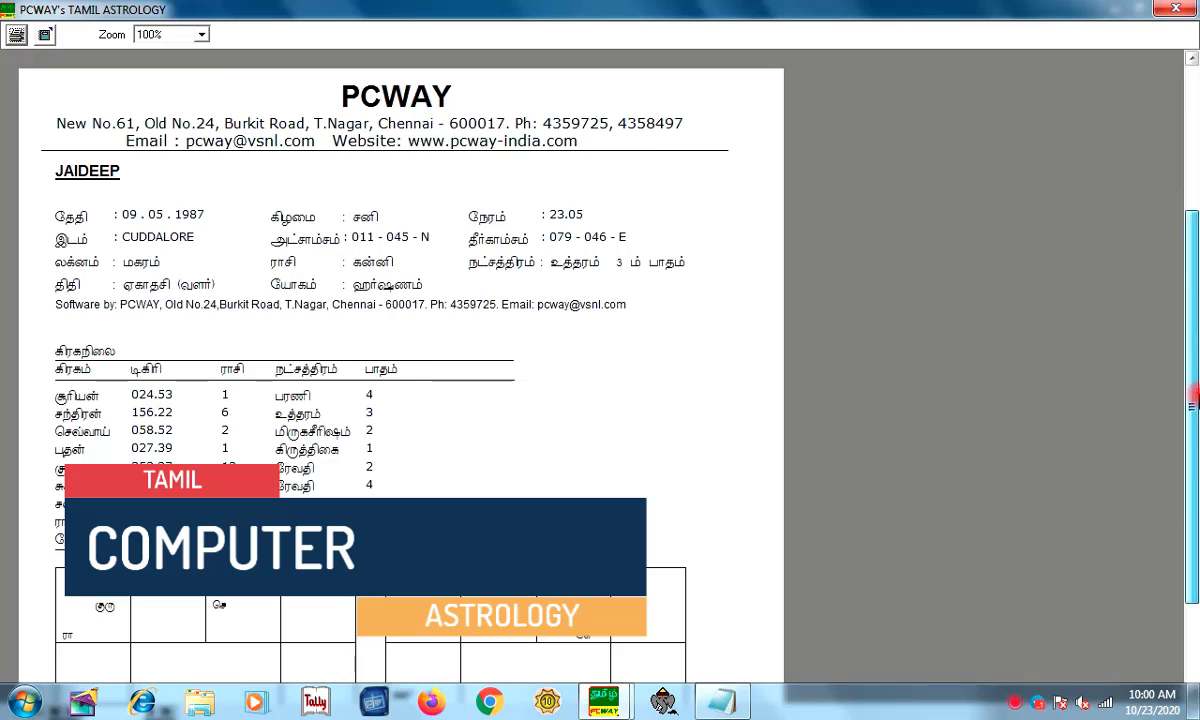
drag(1193, 397, 1188, 205)
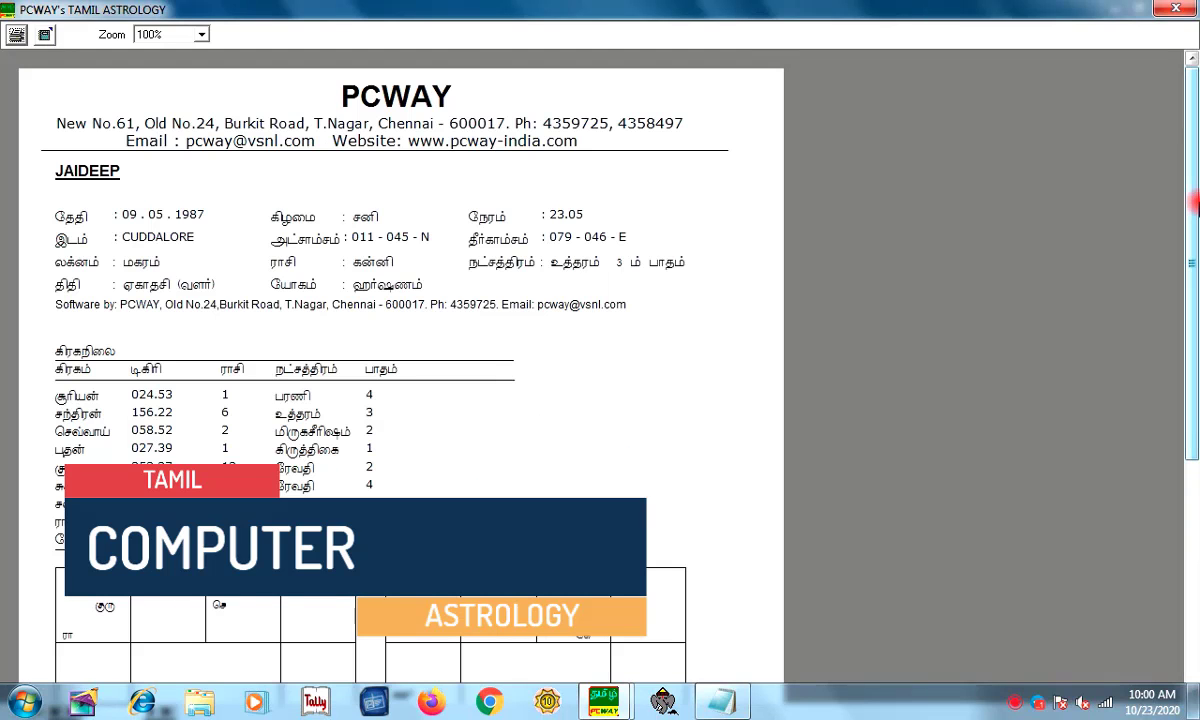
click(18, 34)
drag(152, 182, 268, 177)
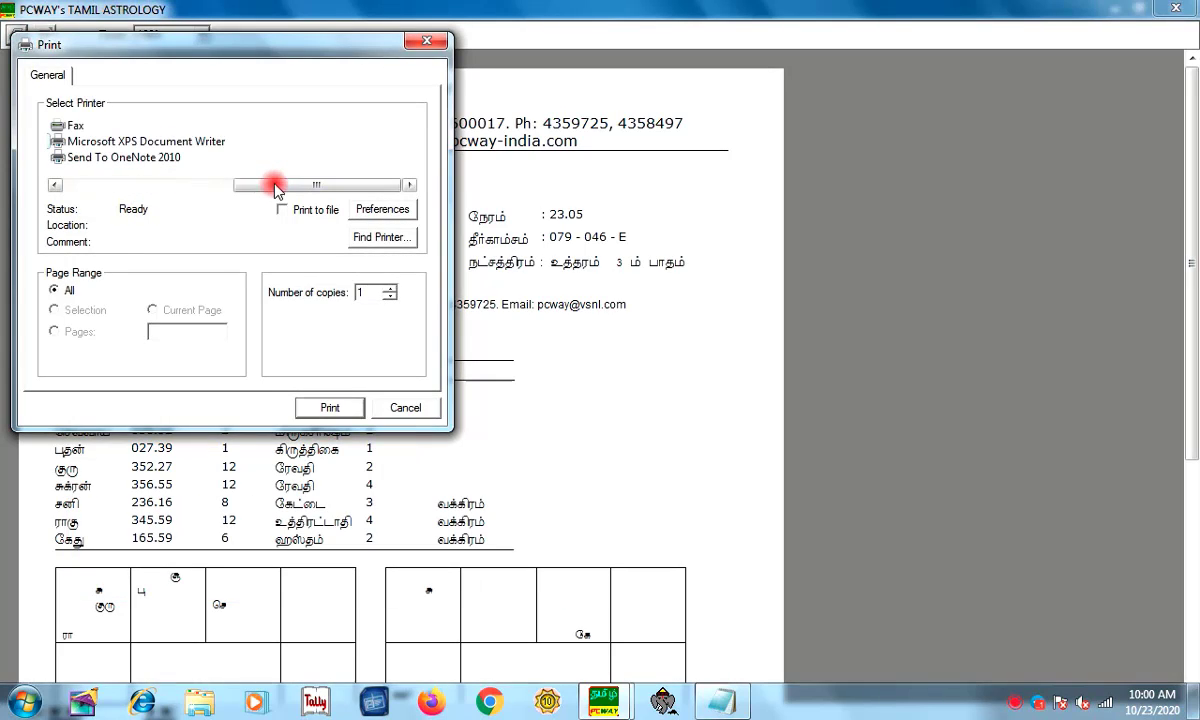
click(118, 177)
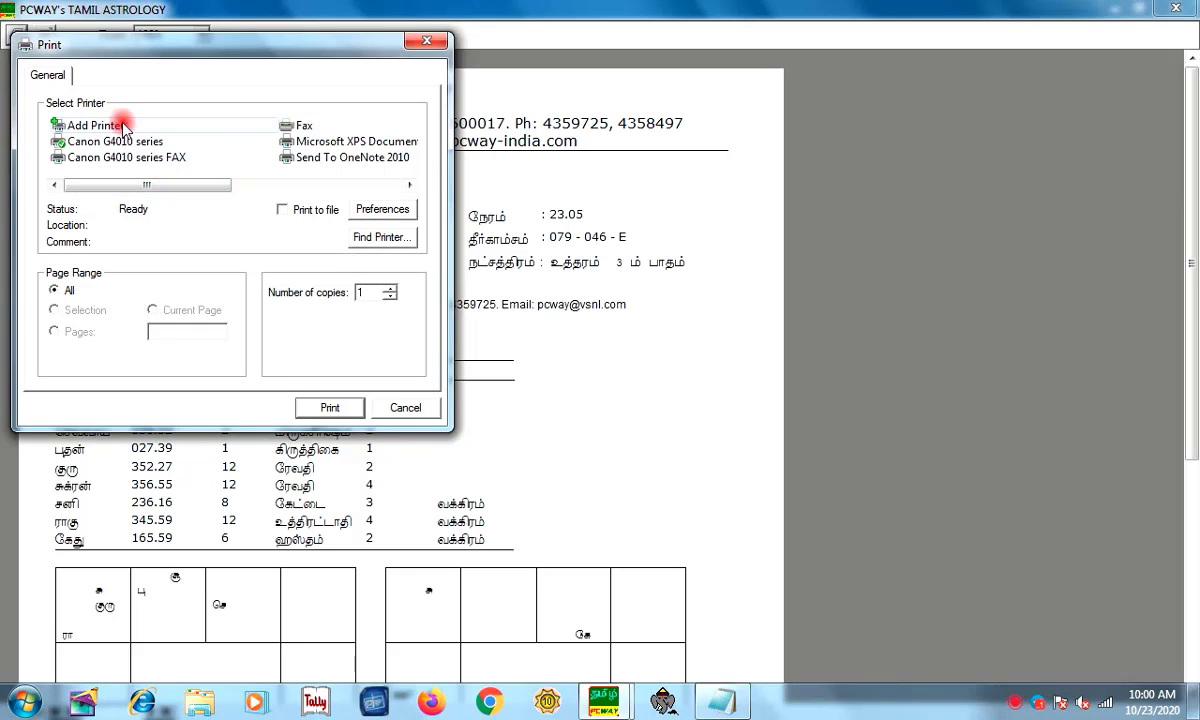
click(256, 183)
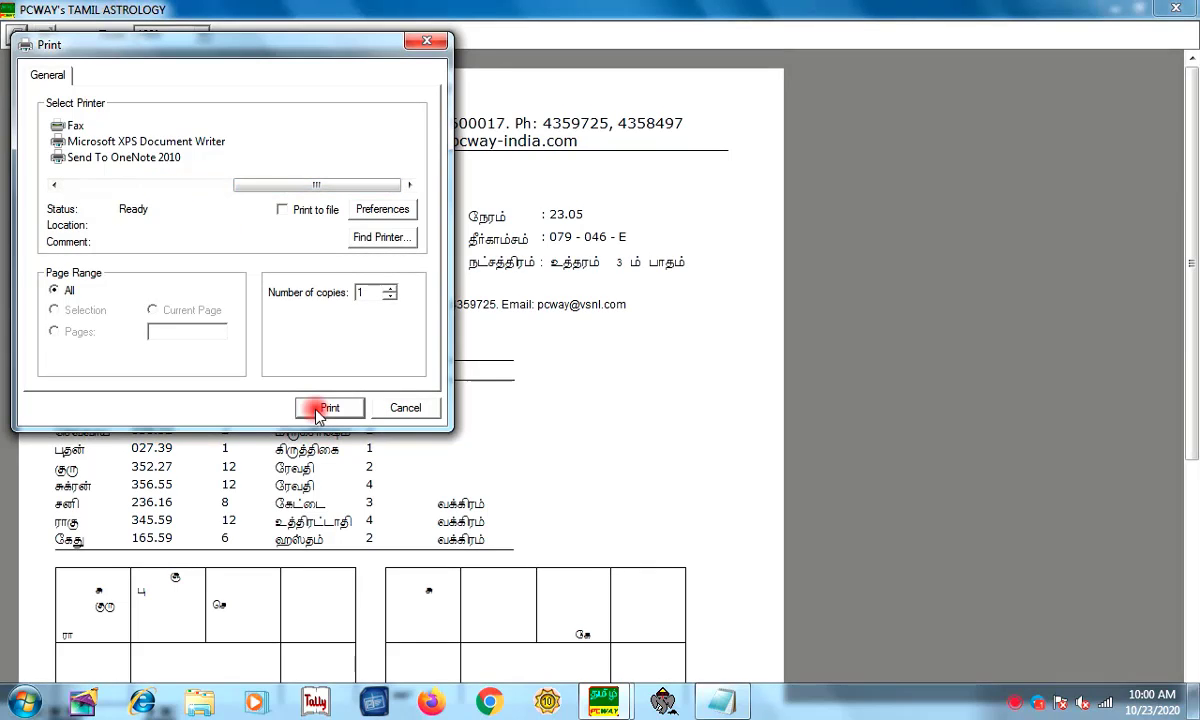
click(412, 410)
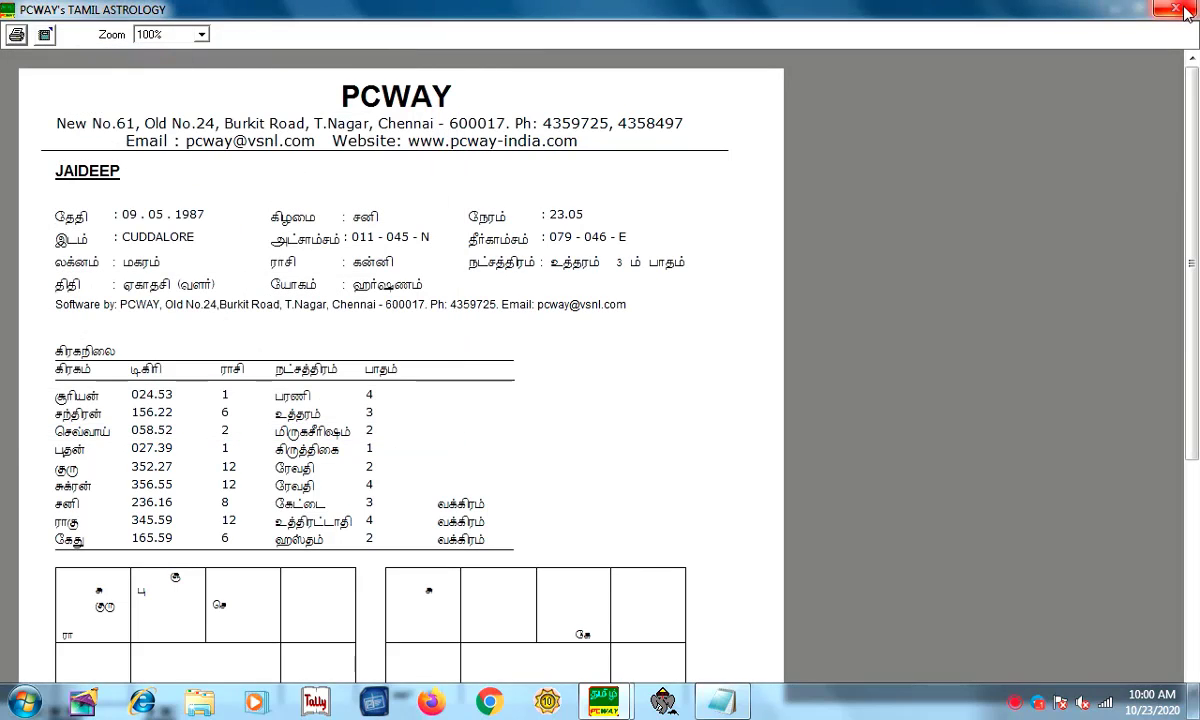
- Close PCWAY and, in the Notepad notes, add the numbered line "1.PC WAY TAMIL 100% PREDICTION" and start item "2."
click(1188, 10)
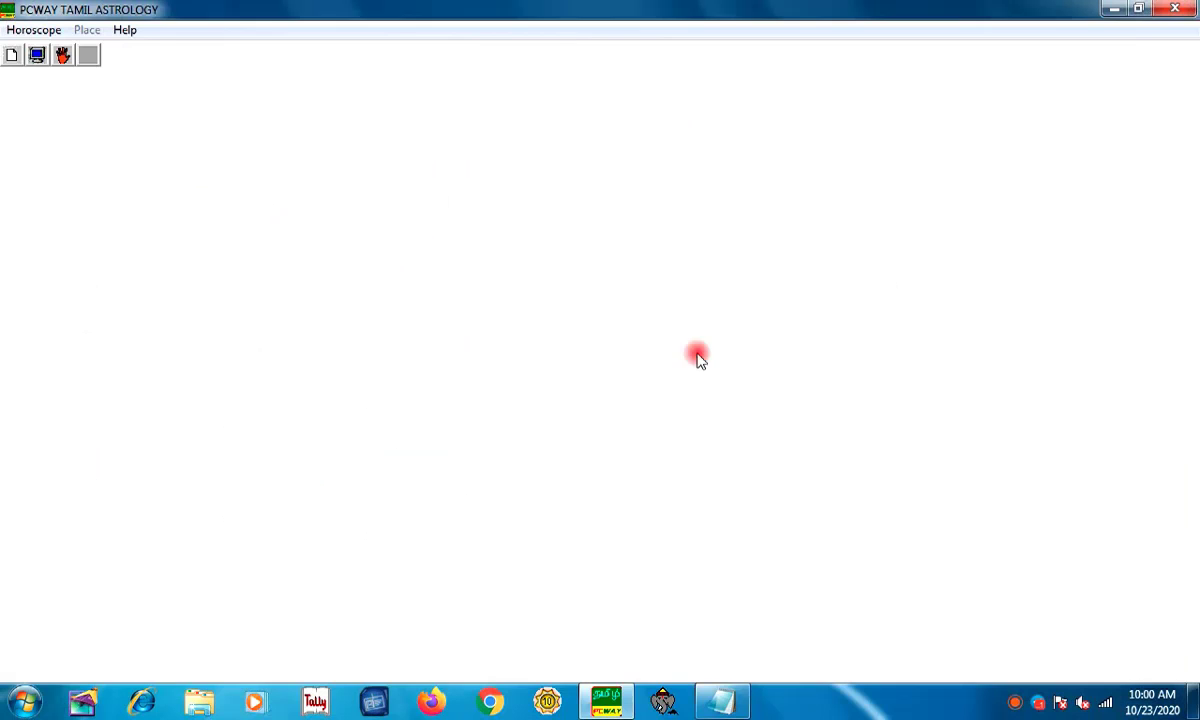
click(1195, 9)
click(740, 702)
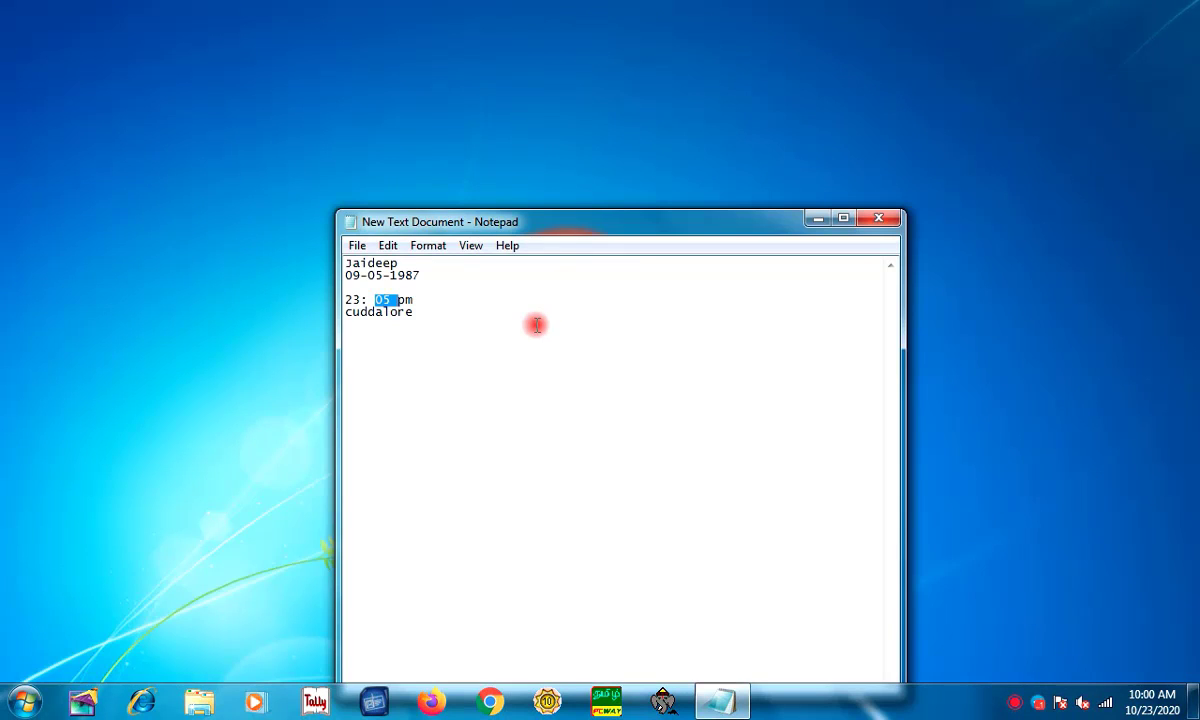
click(511, 341)
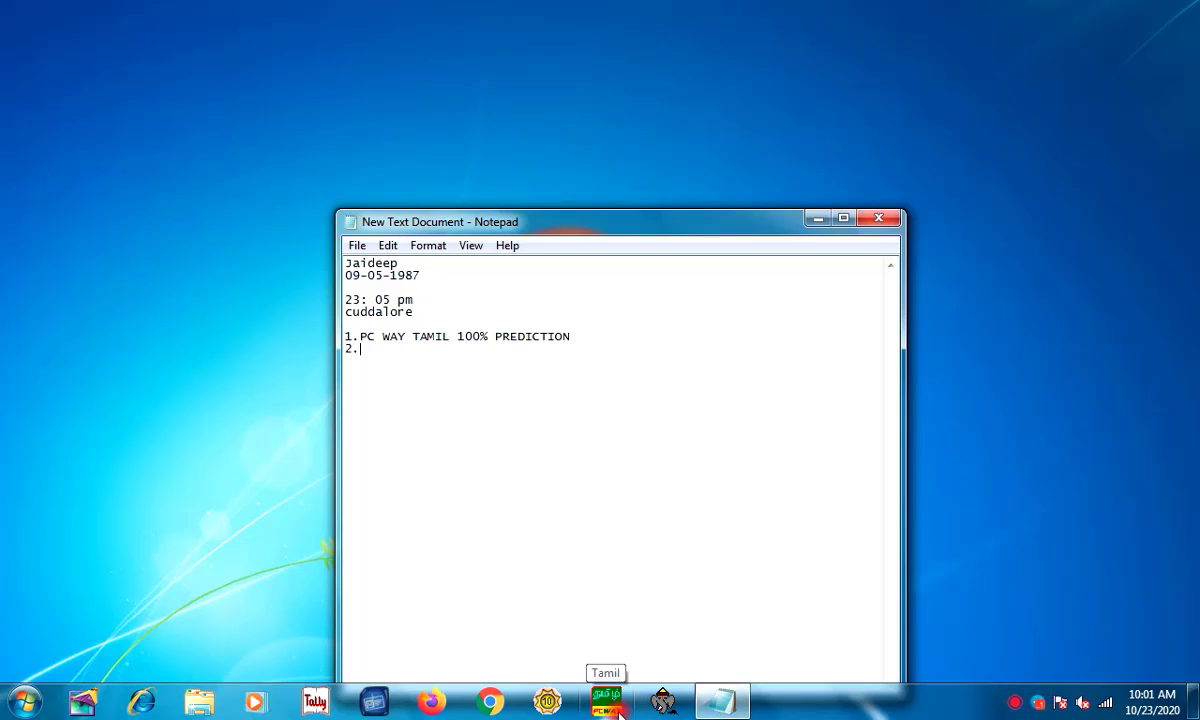
- Switch to Supersoft PROPHET2010, start a new horoscope and set the minutes of the birth time to 05
click(547, 702)
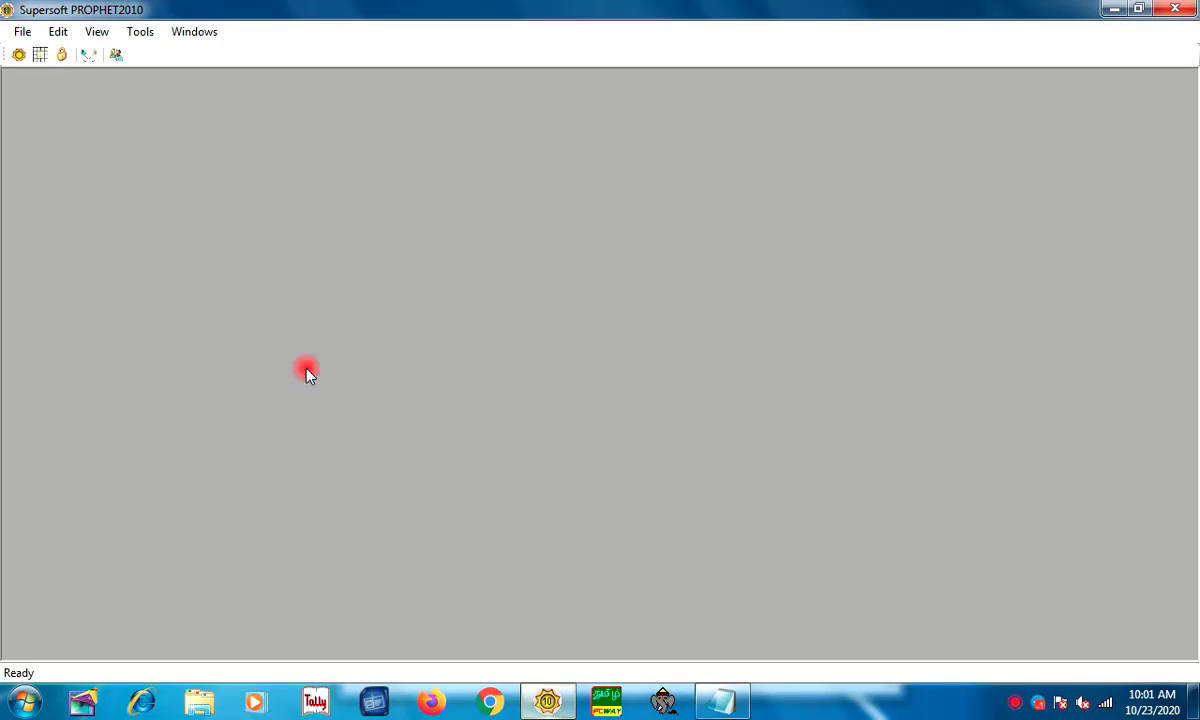
click(19, 55)
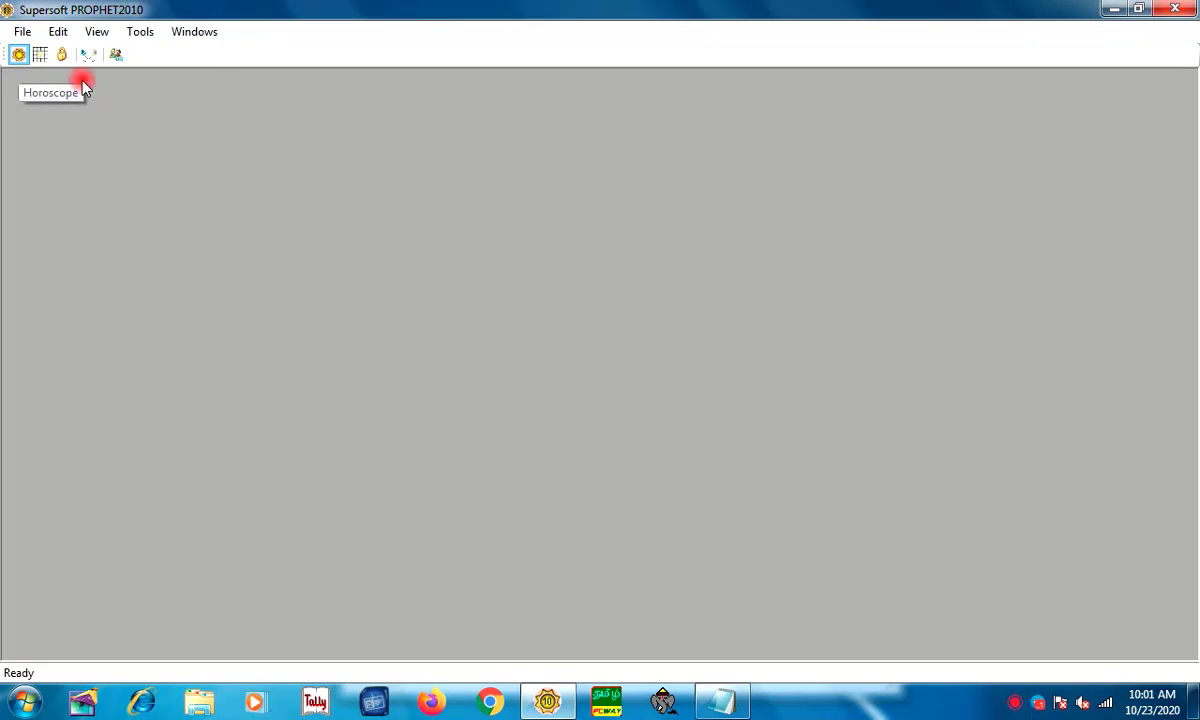
click(18, 56)
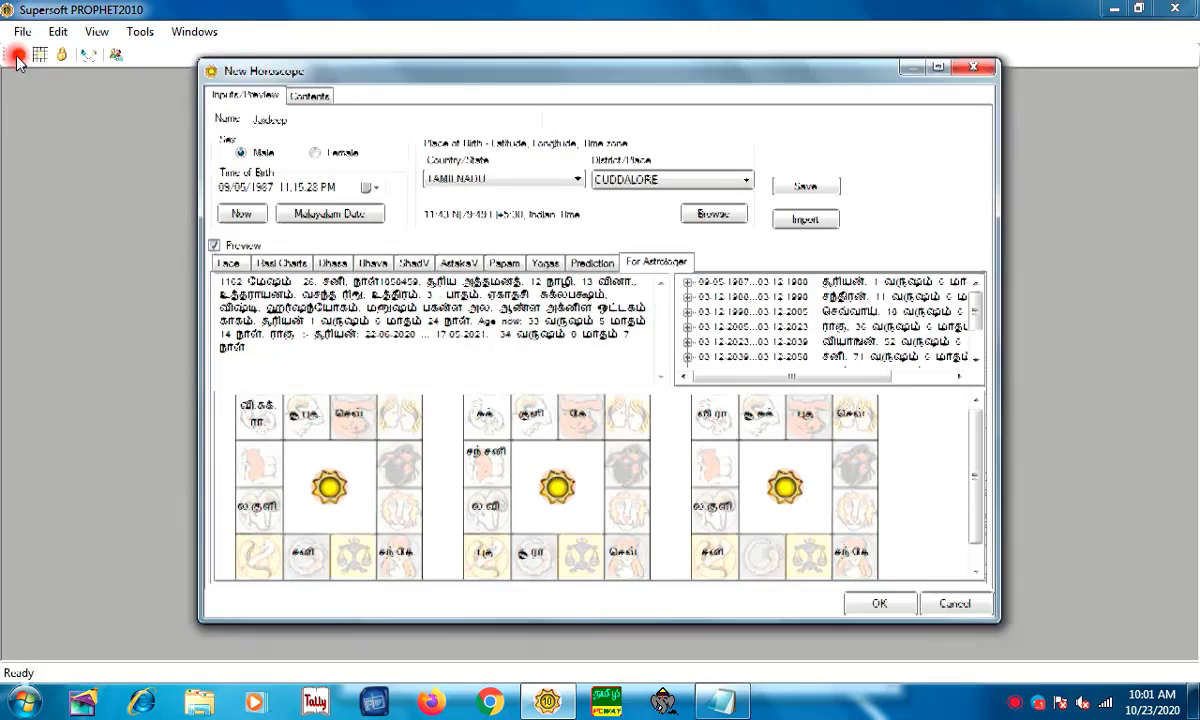
drag(300, 118, 228, 118)
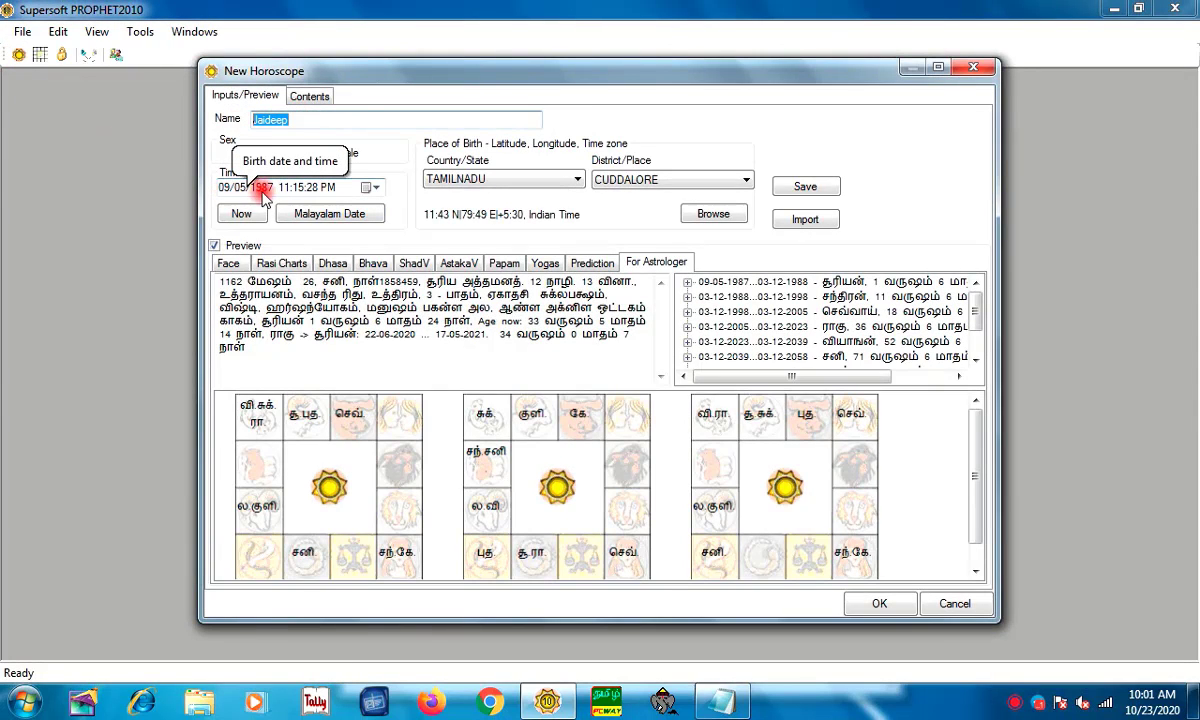
click(298, 196)
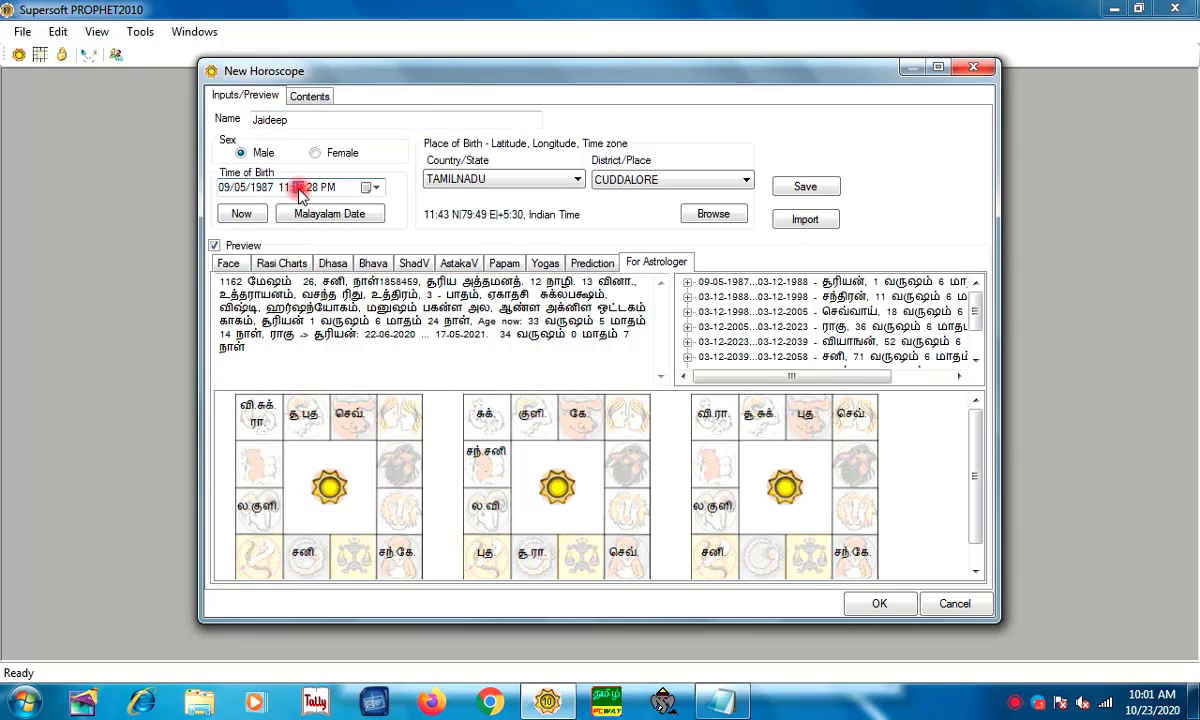
text(5:)
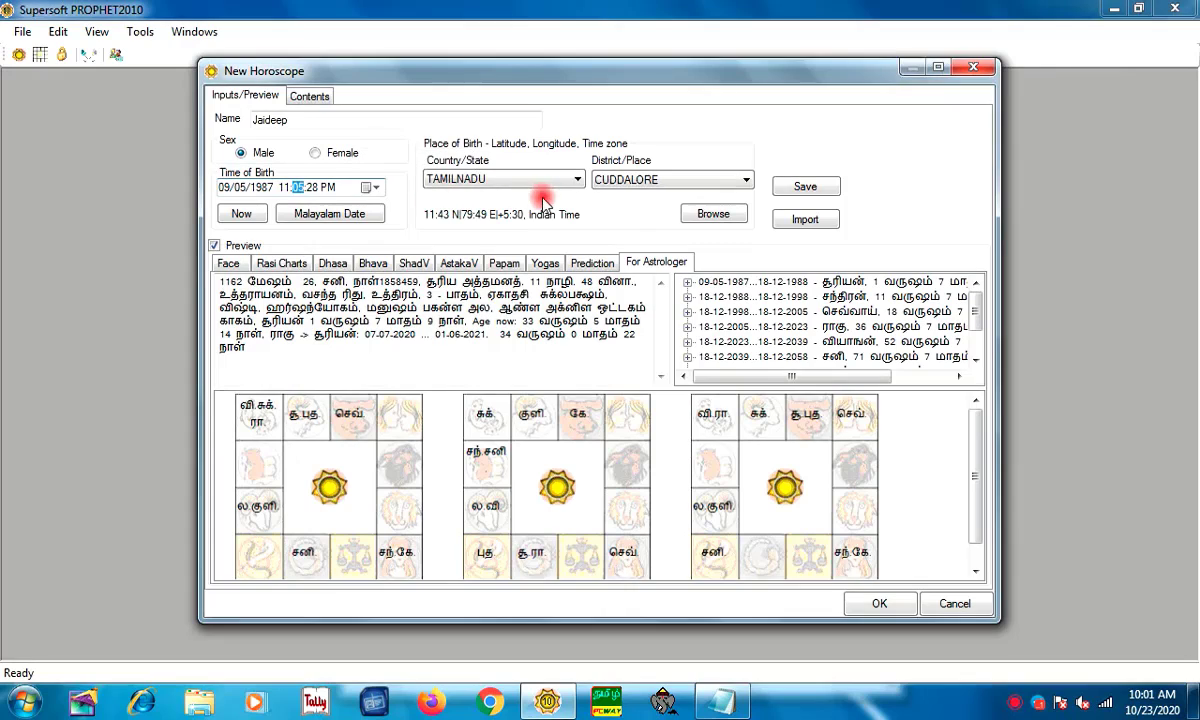
- Save the horoscope to the customers database as an additional record alongside the existing duplicate
click(810, 188)
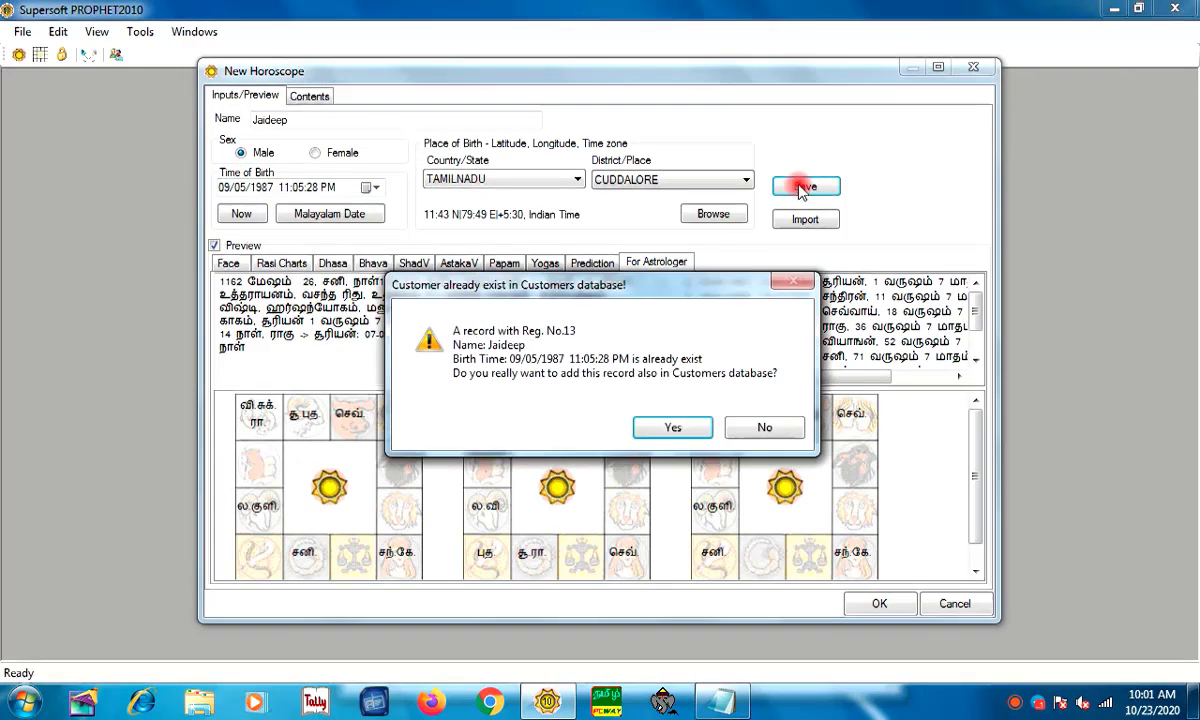
click(677, 430)
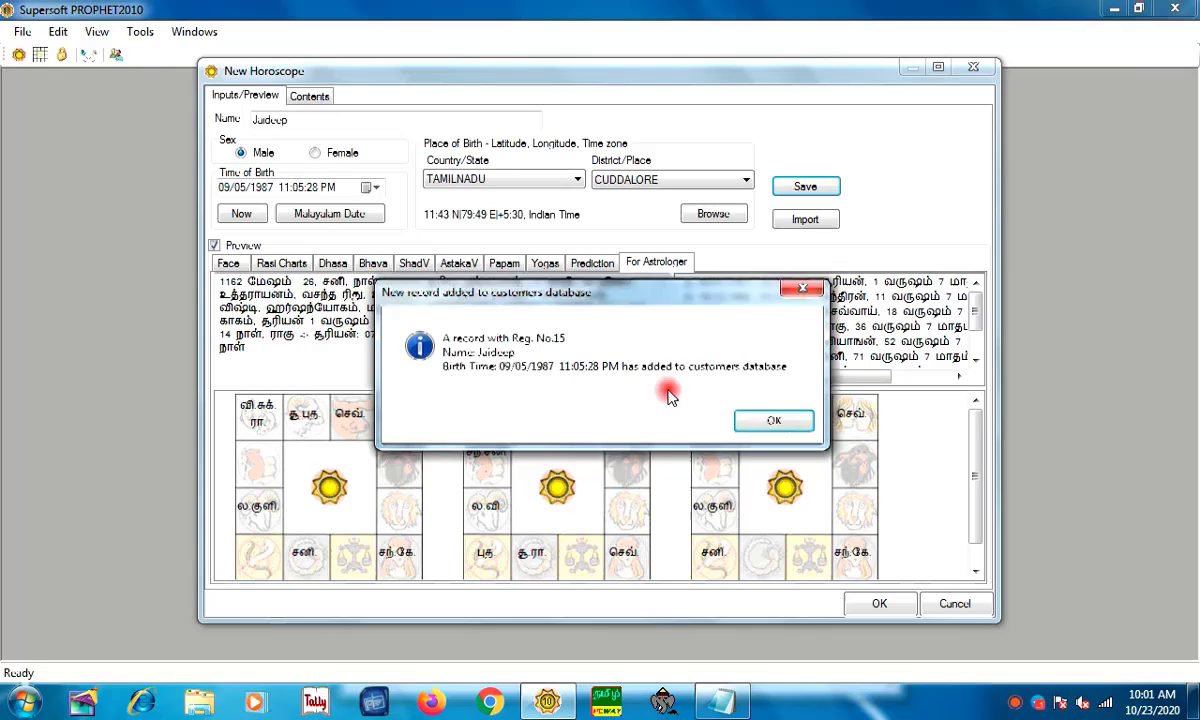
click(775, 418)
- Look through the district and country choices and the latitude, longitude and time zone table for the place of birth
click(745, 182)
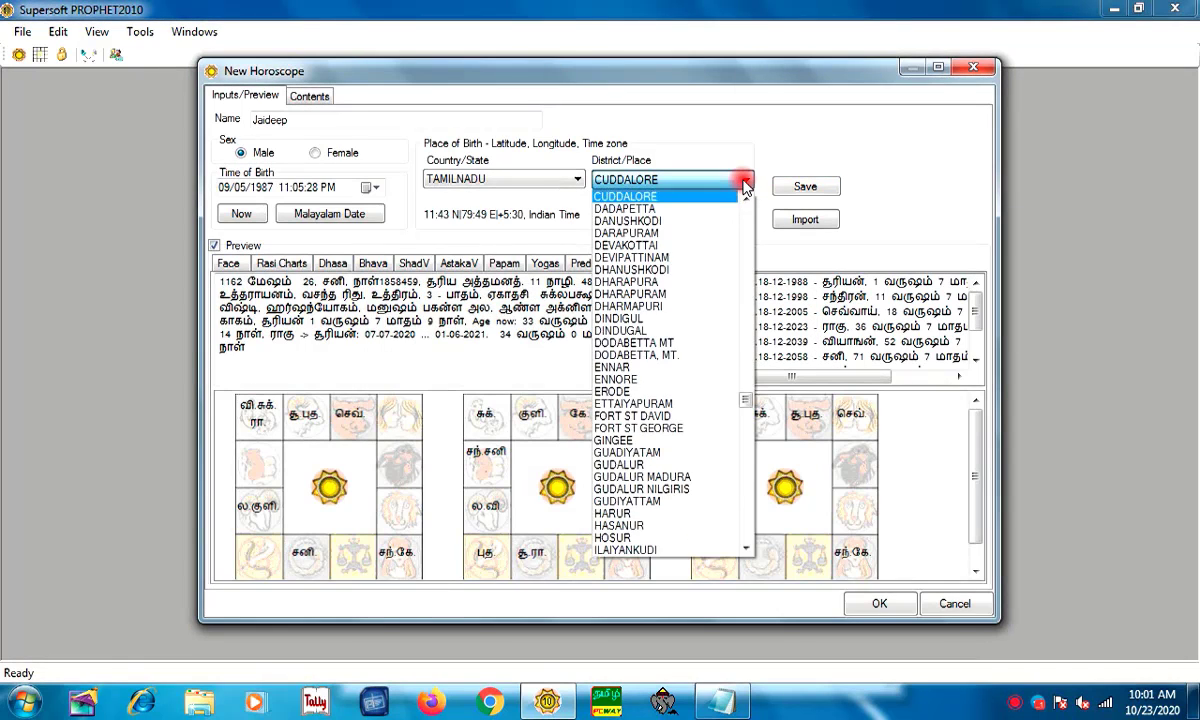
click(577, 181)
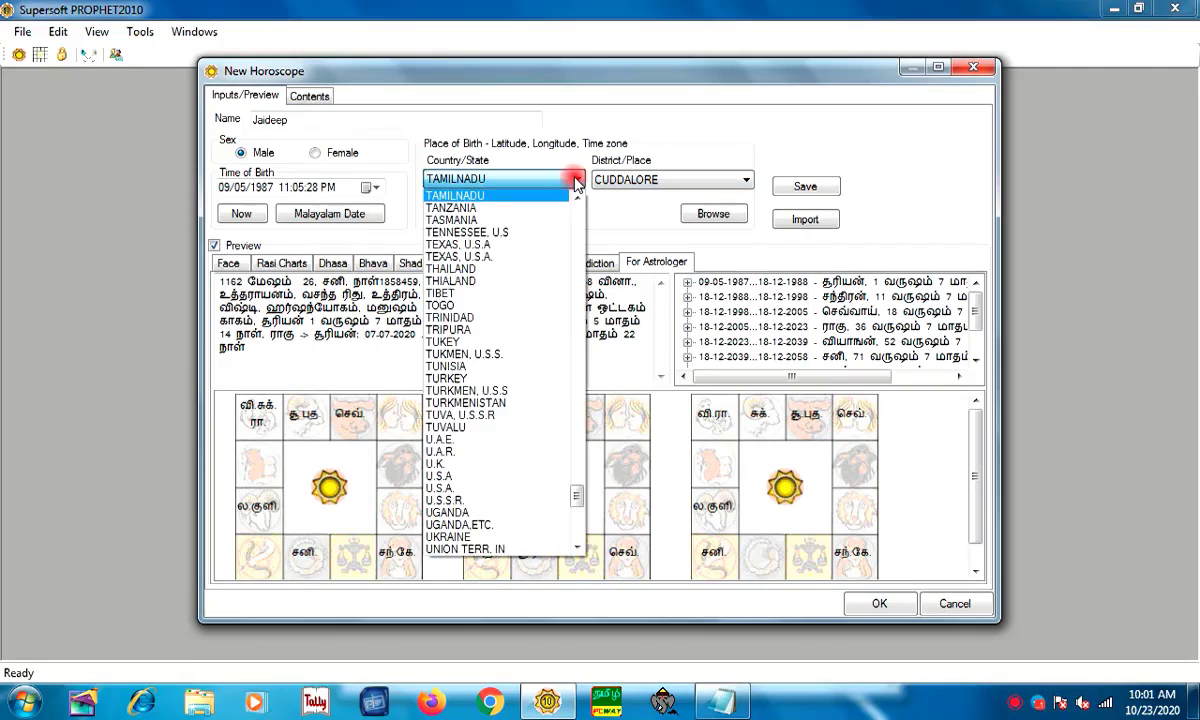
click(679, 215)
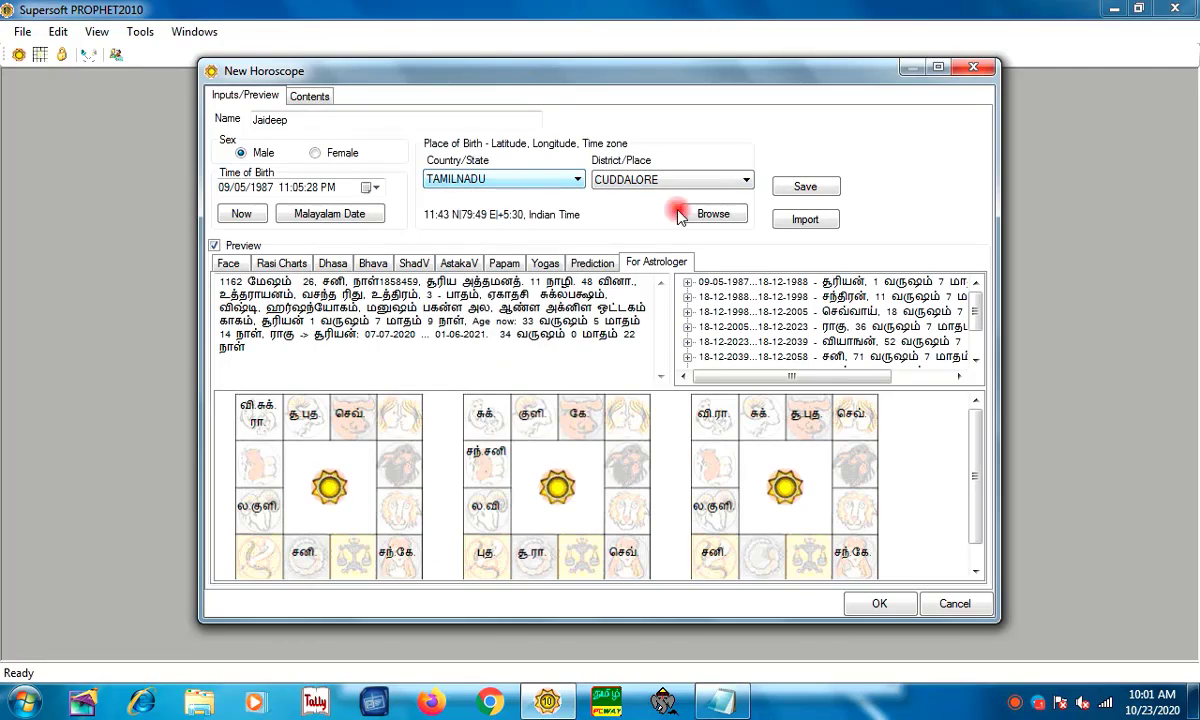
click(735, 217)
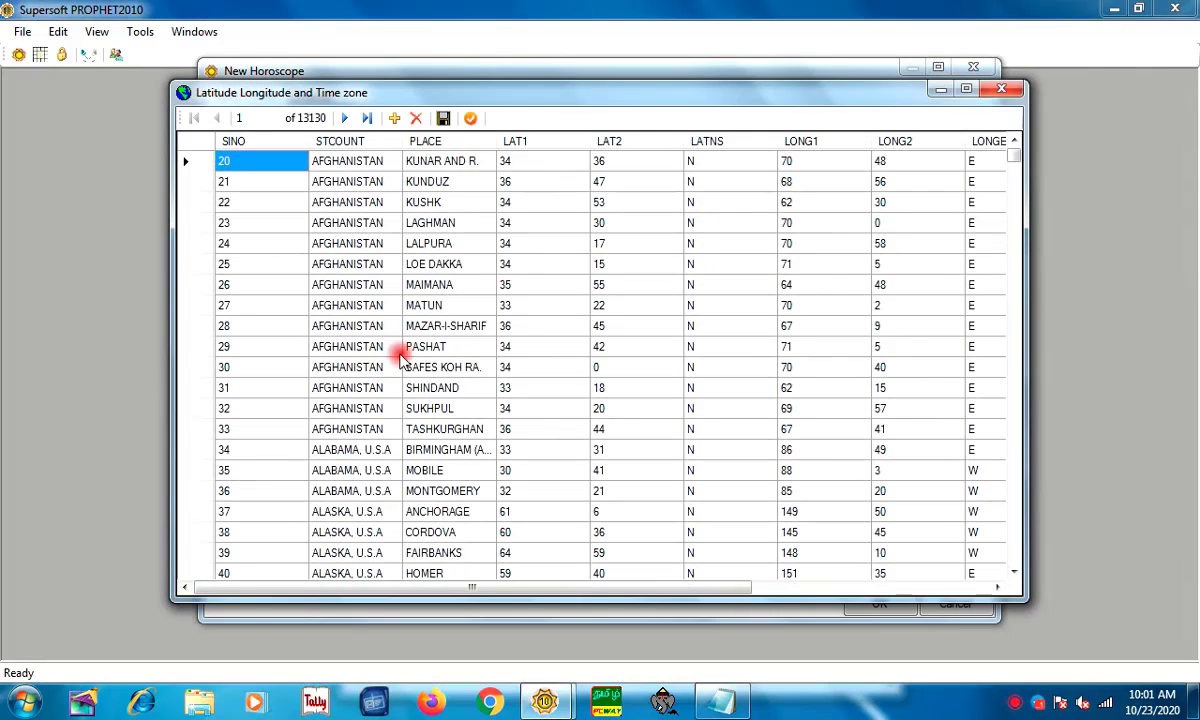
scroll(718, 300, down, 13)
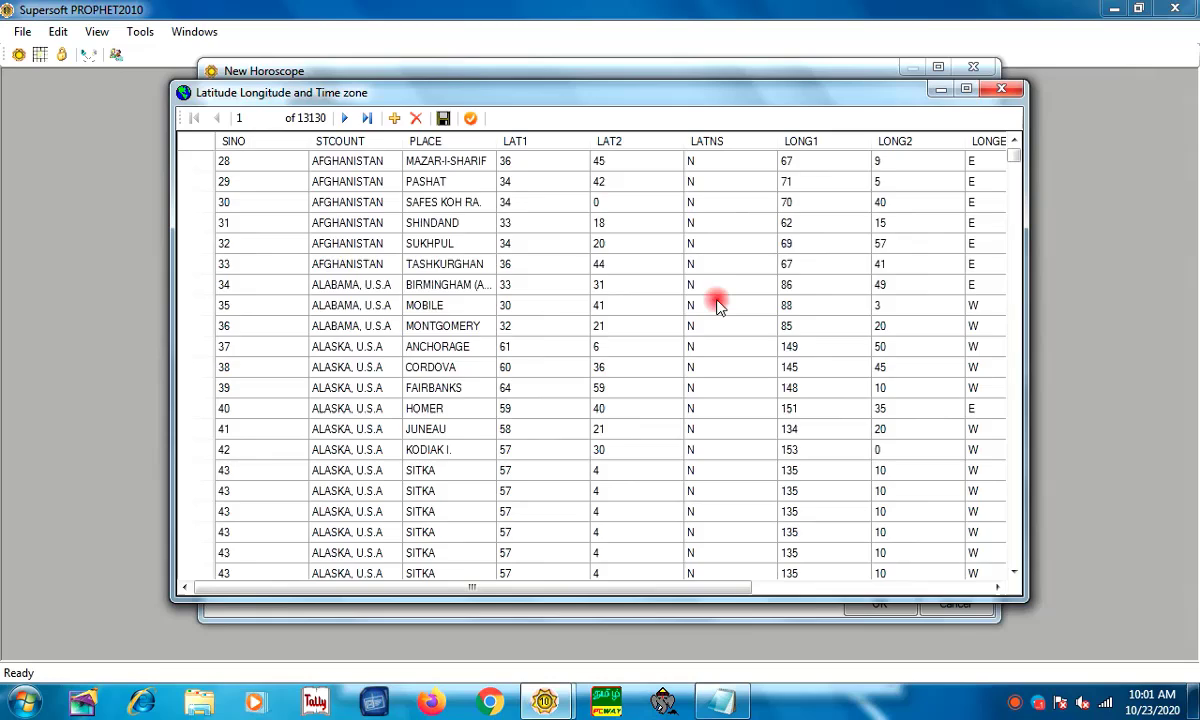
click(1007, 92)
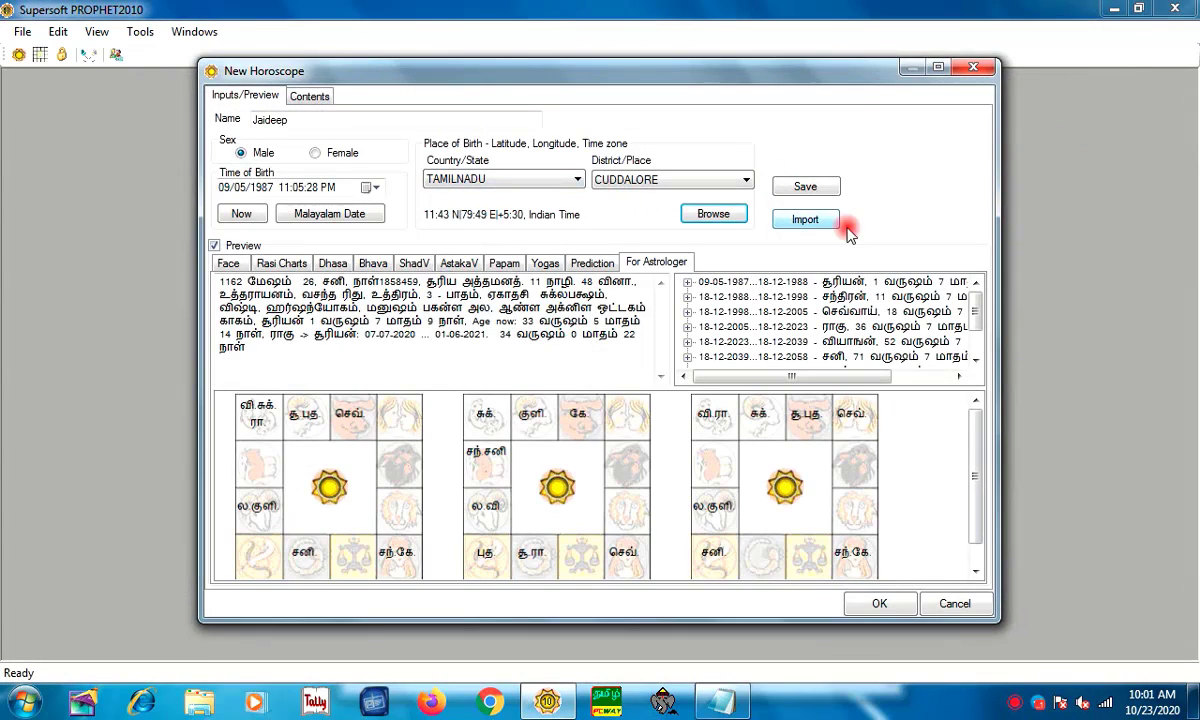
- Browse the saved customer records available for import, then close the list without importing any
click(806, 220)
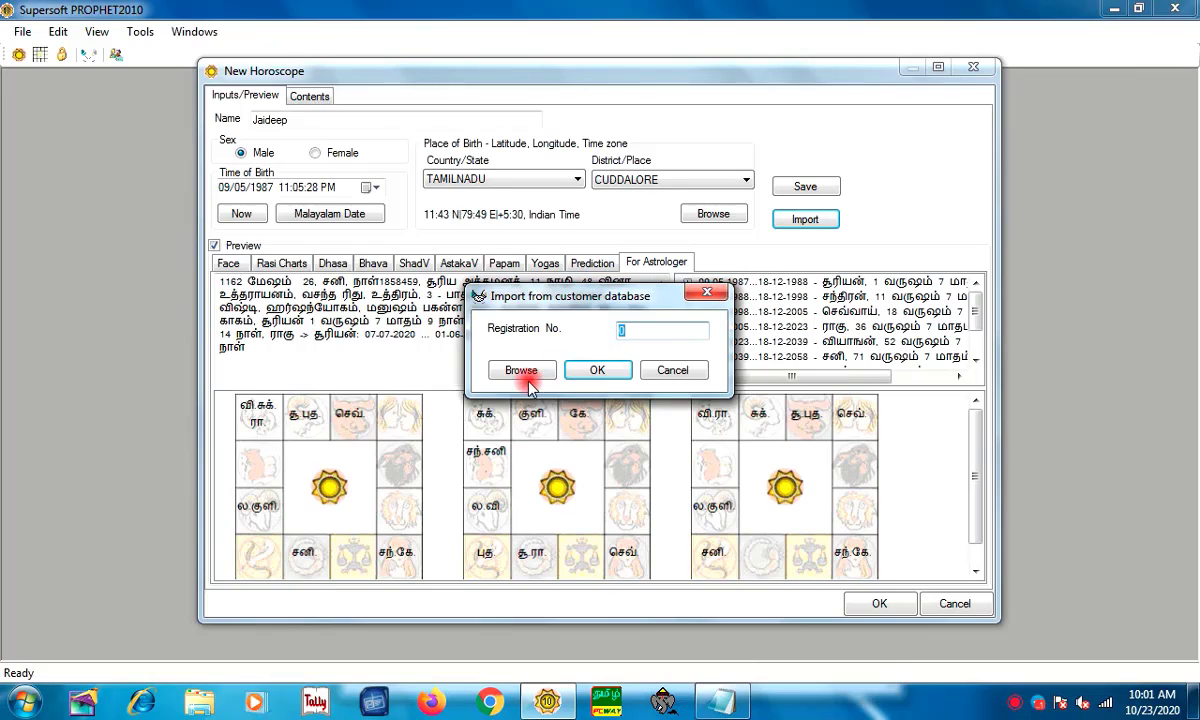
click(522, 371)
scroll(450, 355, down, 2)
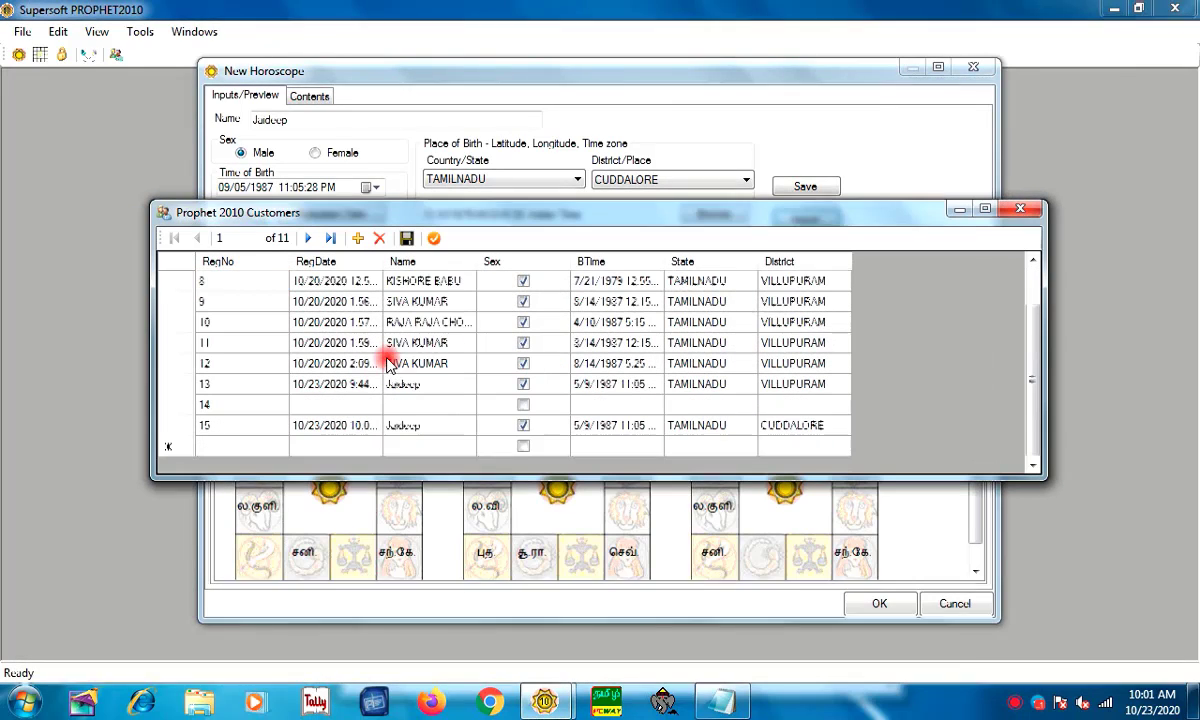
click(447, 347)
click(440, 386)
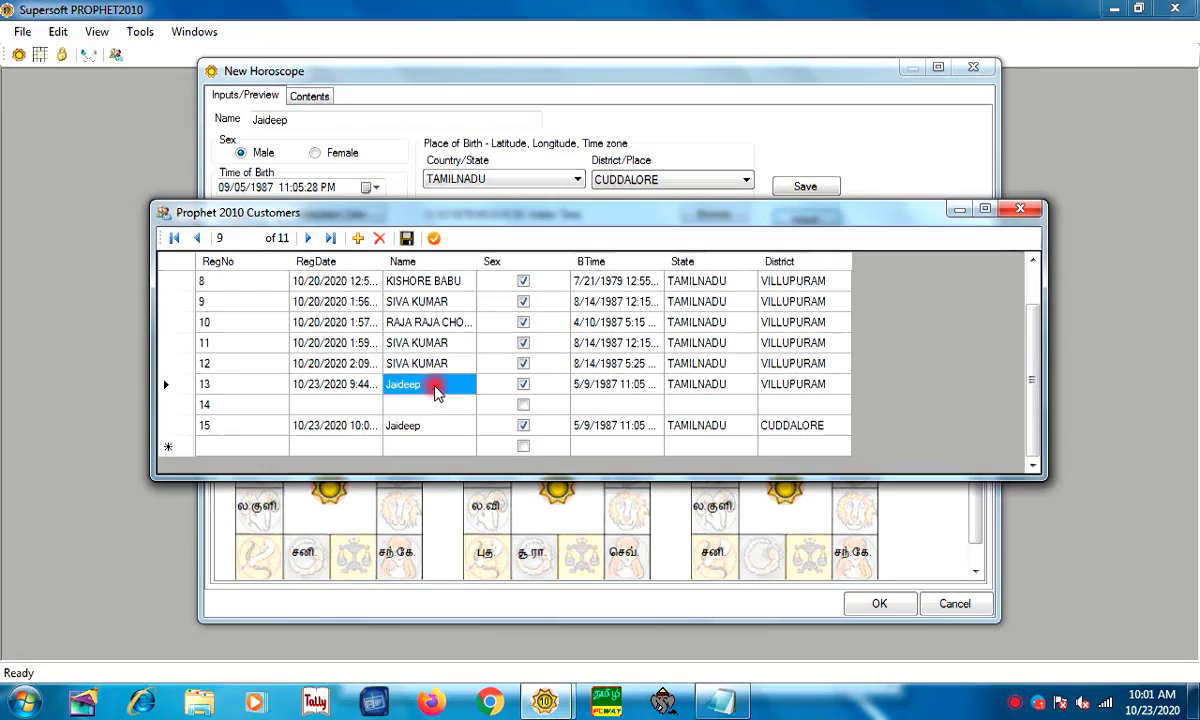
scroll(437, 392, up, 1)
click(392, 348)
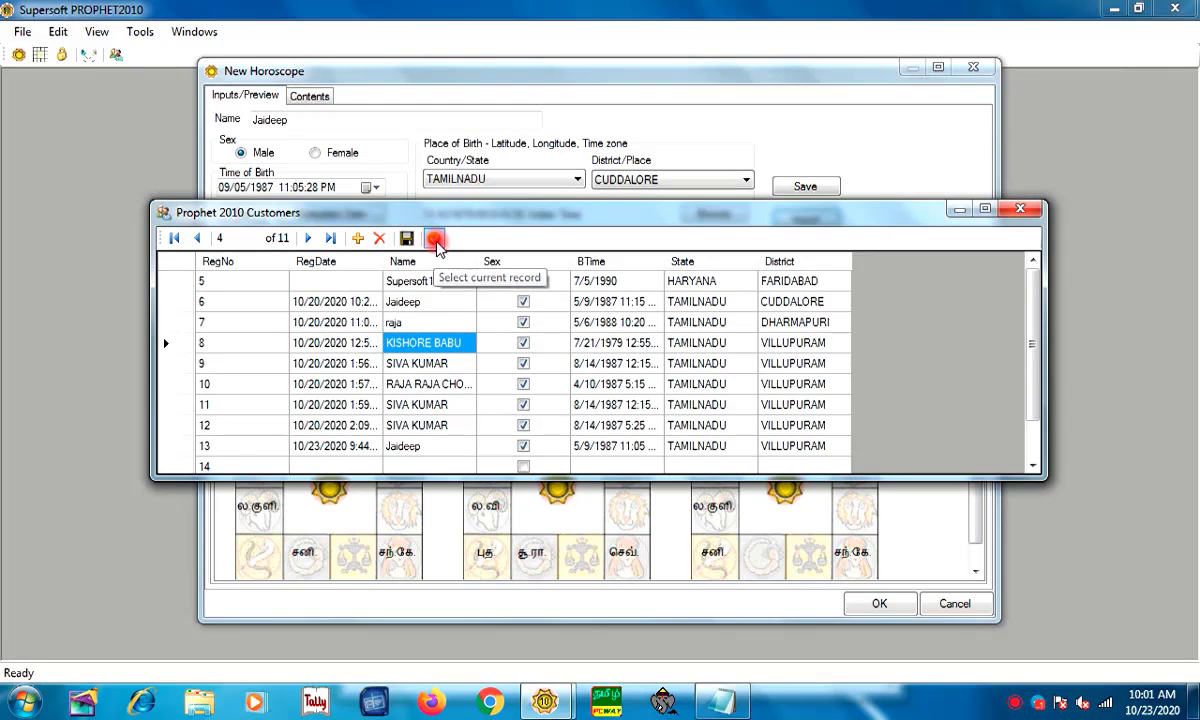
click(1019, 210)
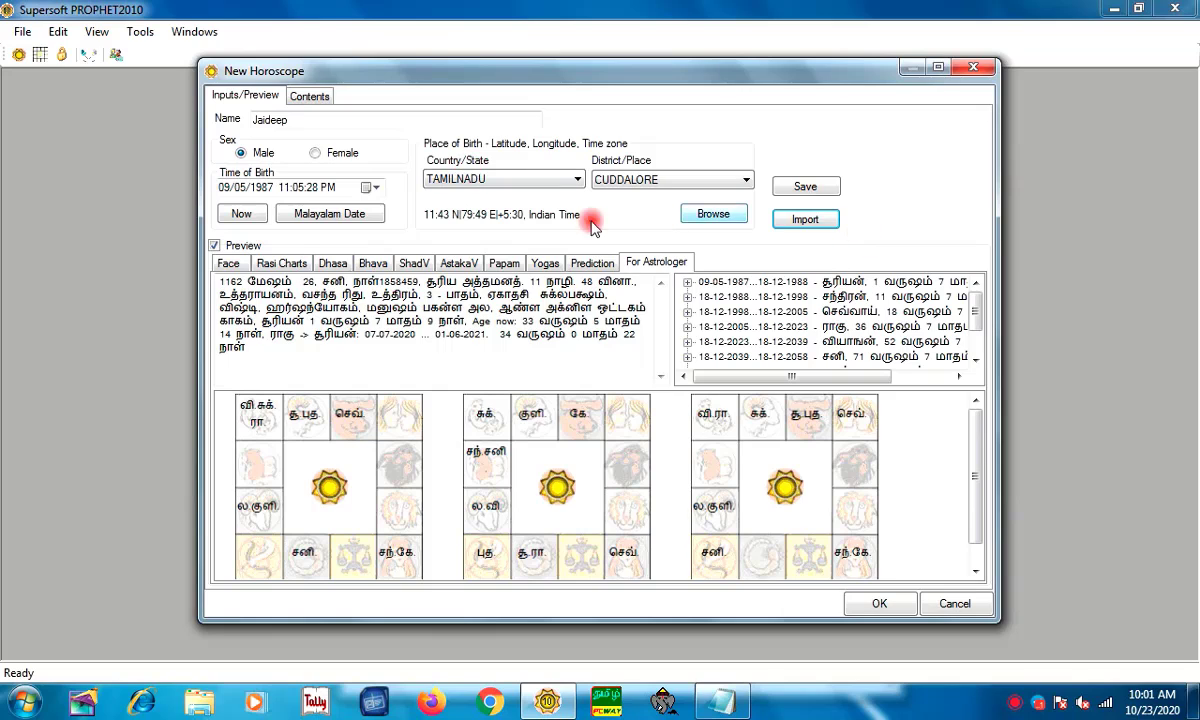
- Look through every horoscope preview page from Face and Rasi Charts to Prediction and For Astrologer, and return to Face
click(220, 262)
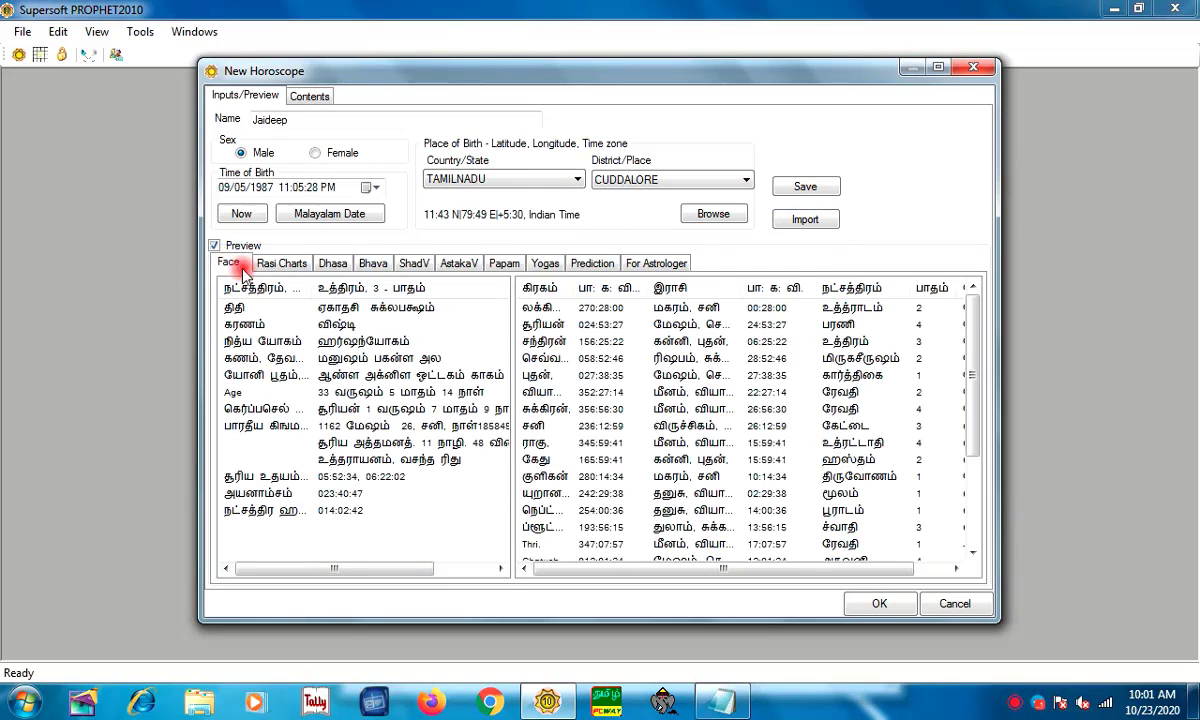
click(290, 265)
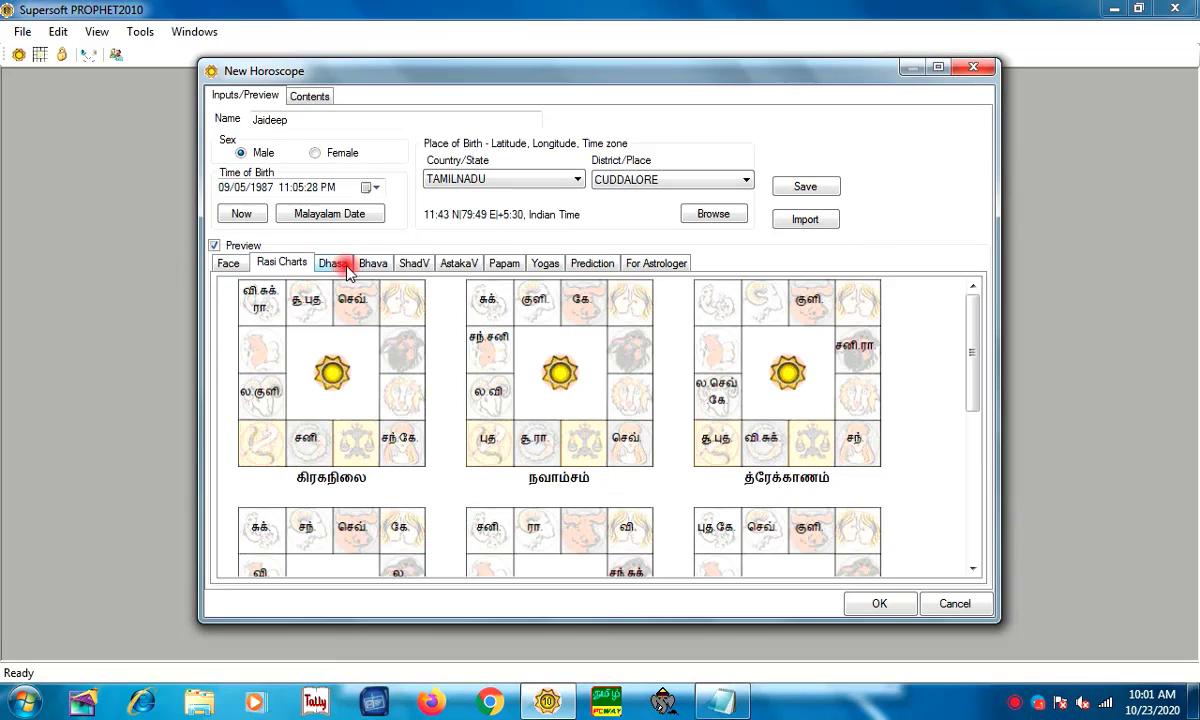
click(340, 266)
click(375, 265)
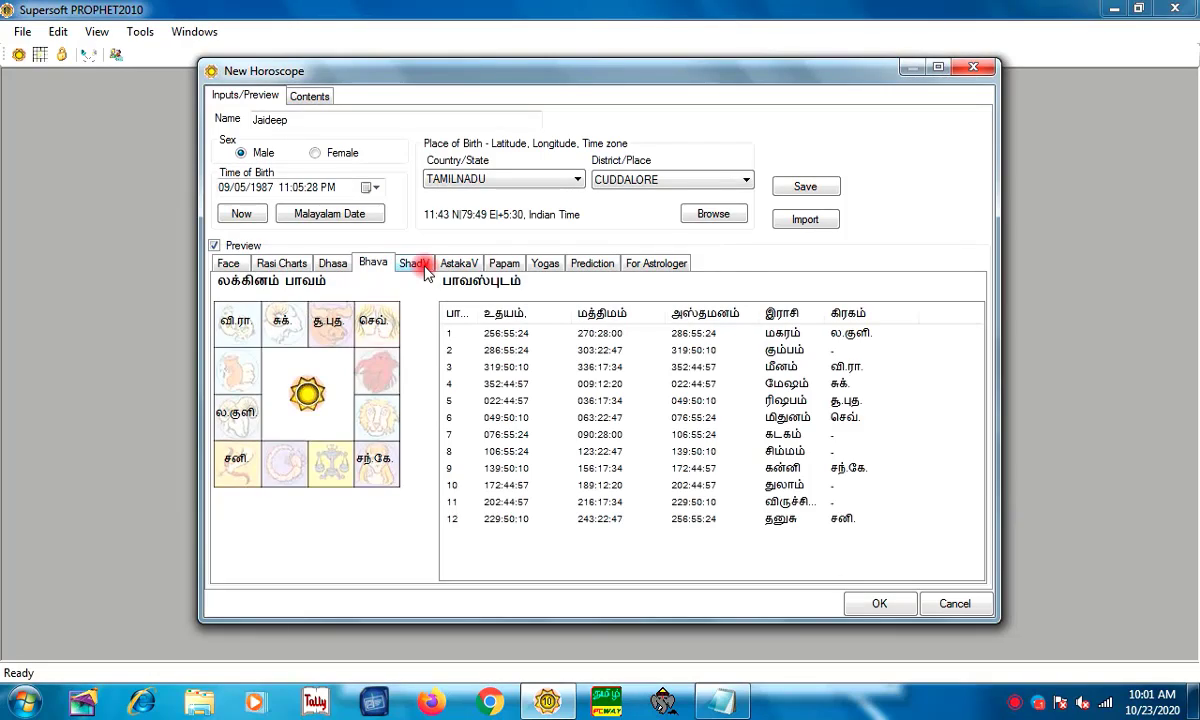
click(416, 264)
click(460, 264)
click(504, 264)
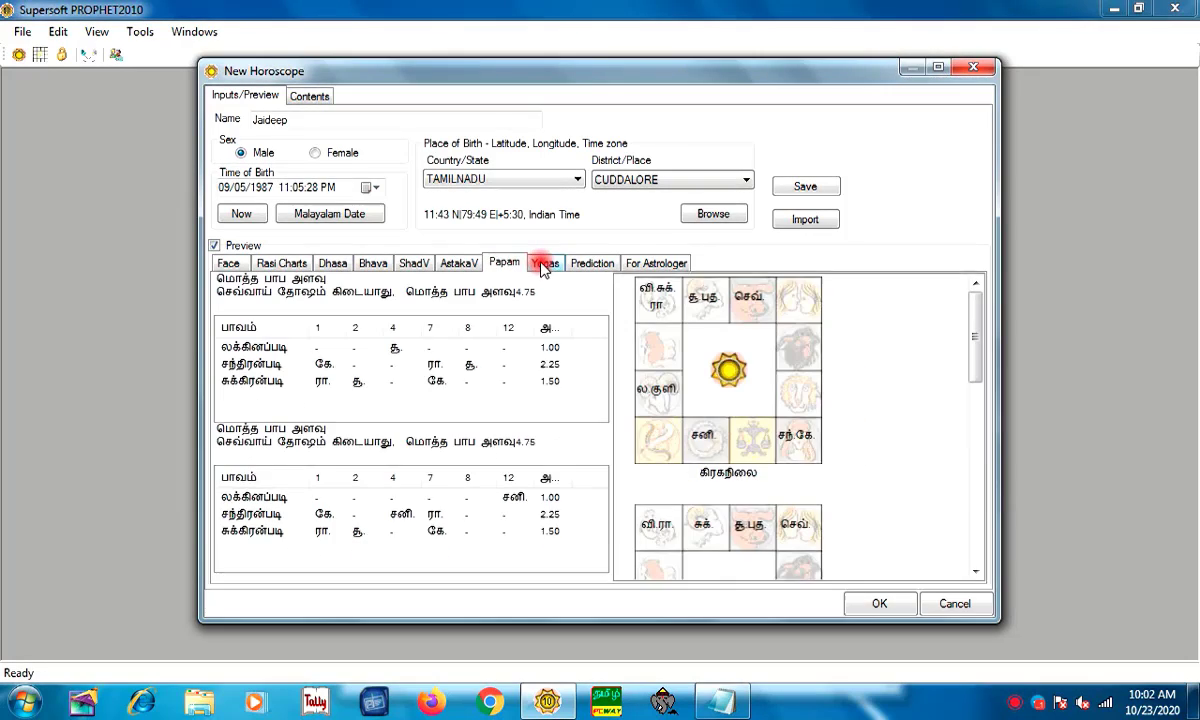
click(546, 264)
click(590, 264)
click(658, 264)
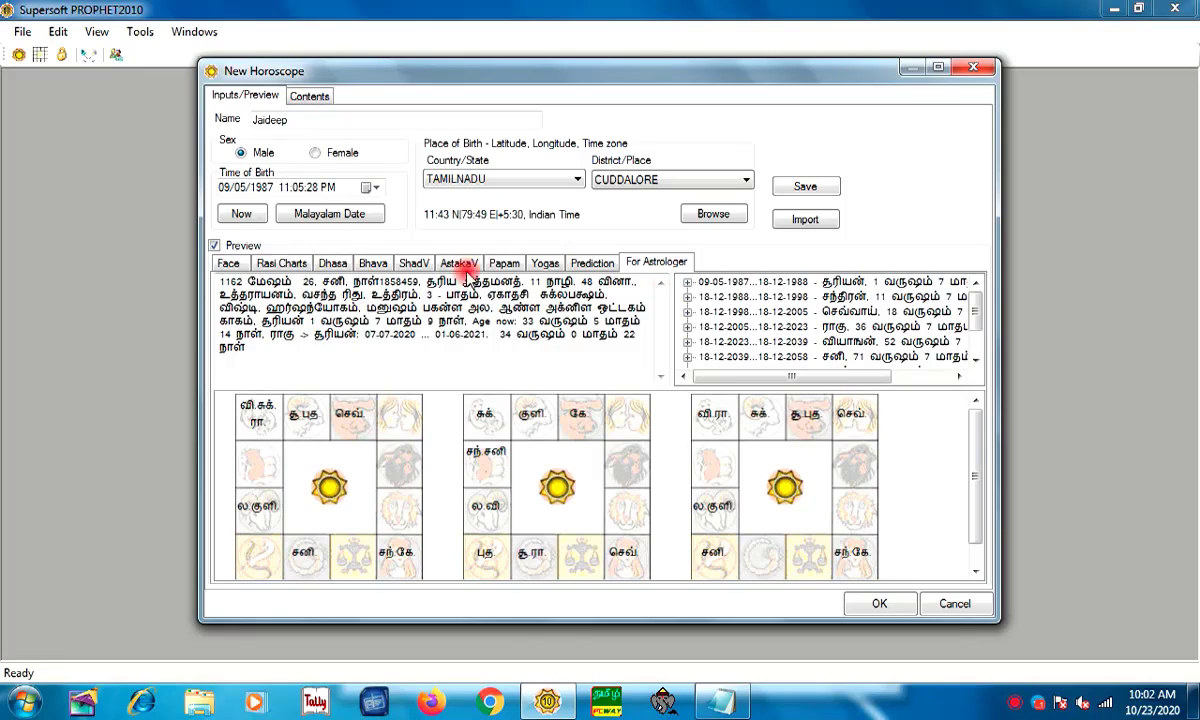
click(226, 263)
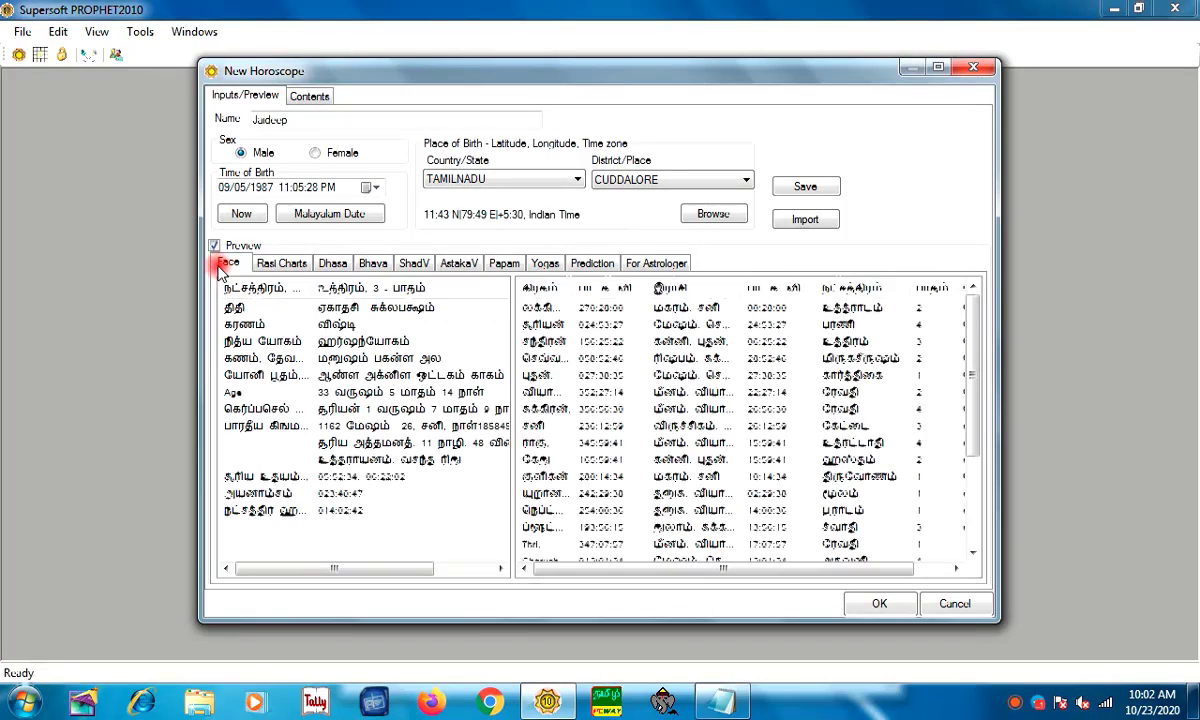
- Generate the full horoscope report and leaf through its pages up to page 10, returning to page 9
click(878, 603)
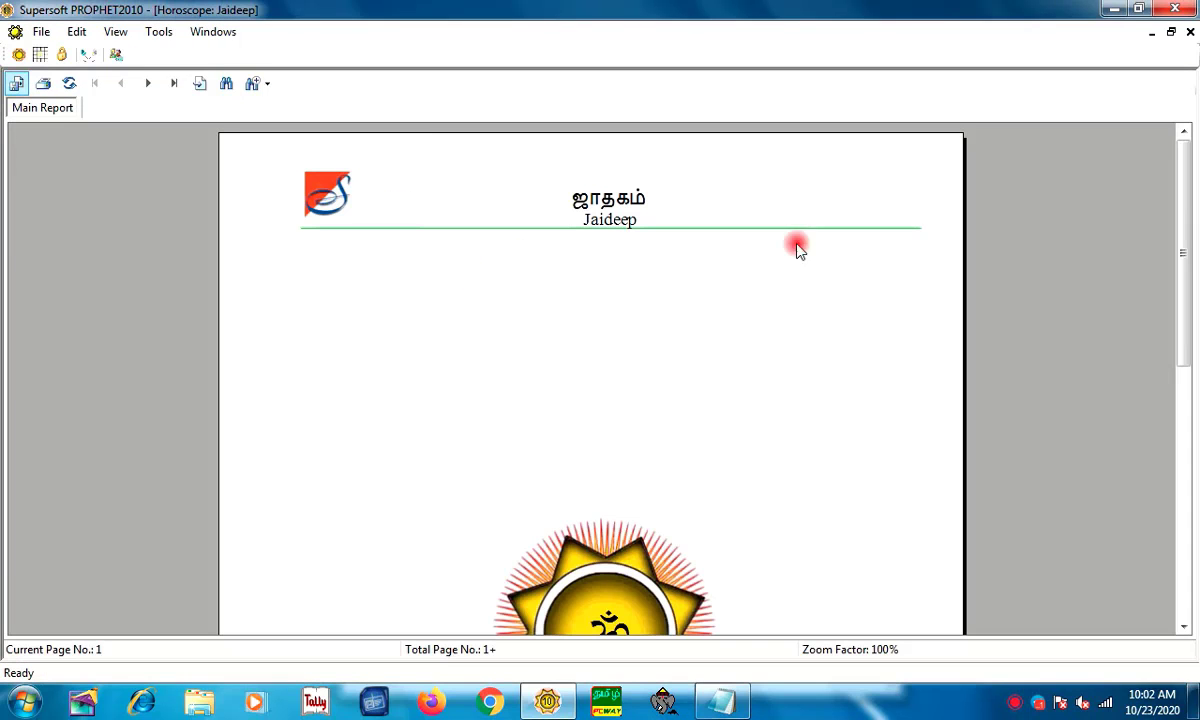
drag(1185, 222, 1181, 504)
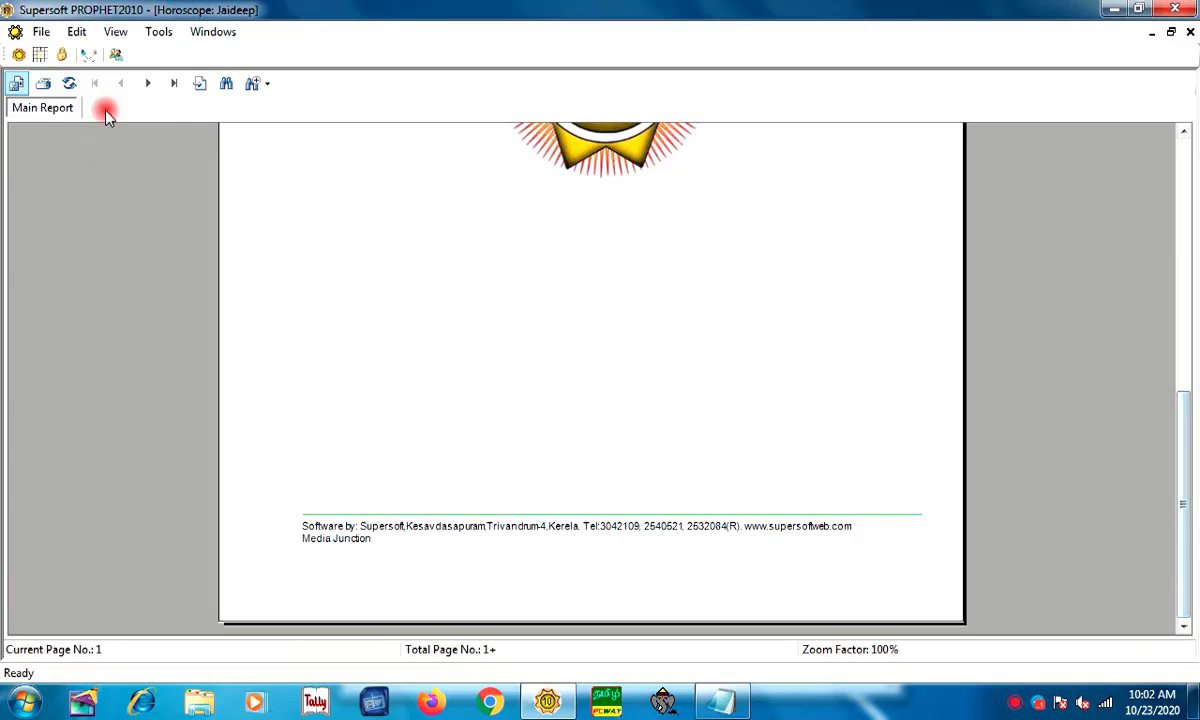
click(149, 85)
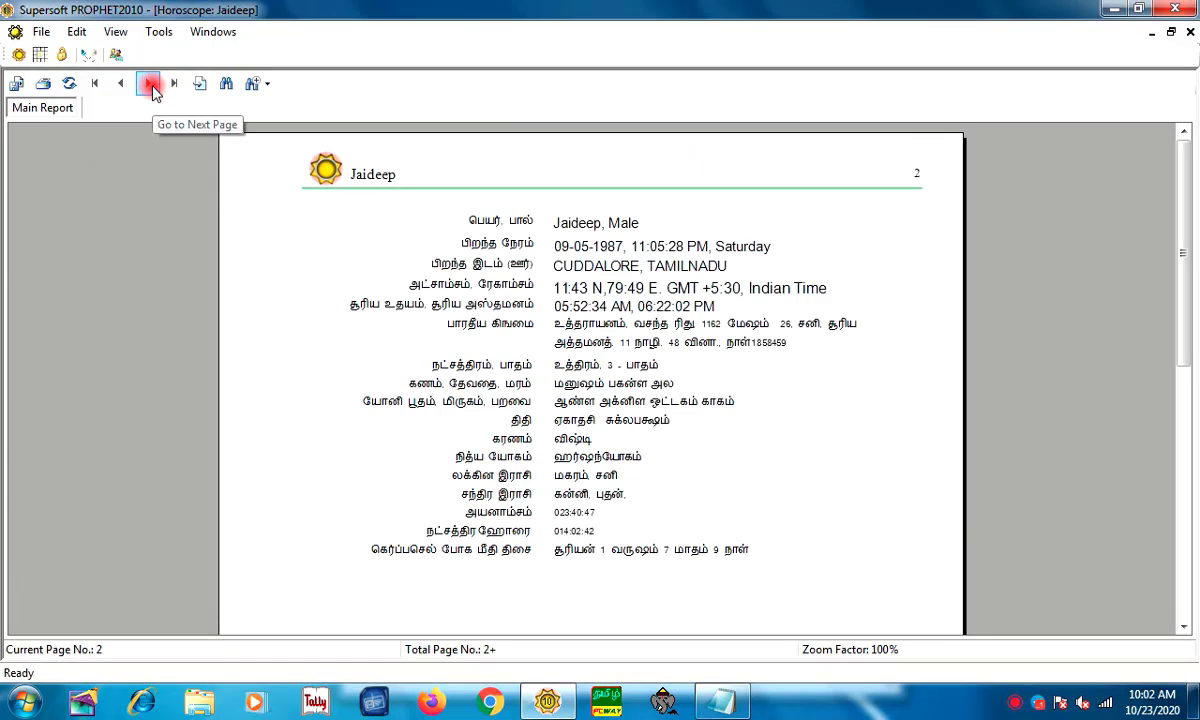
click(149, 85)
click(149, 85)
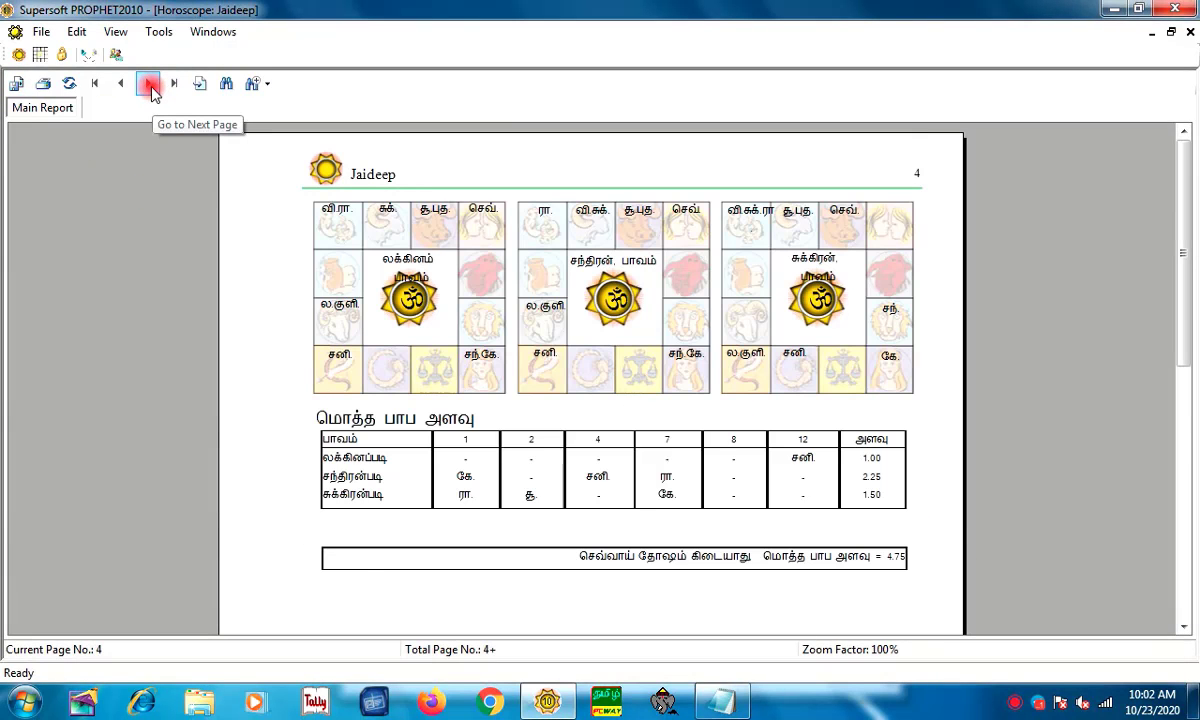
click(149, 85)
click(149, 85)
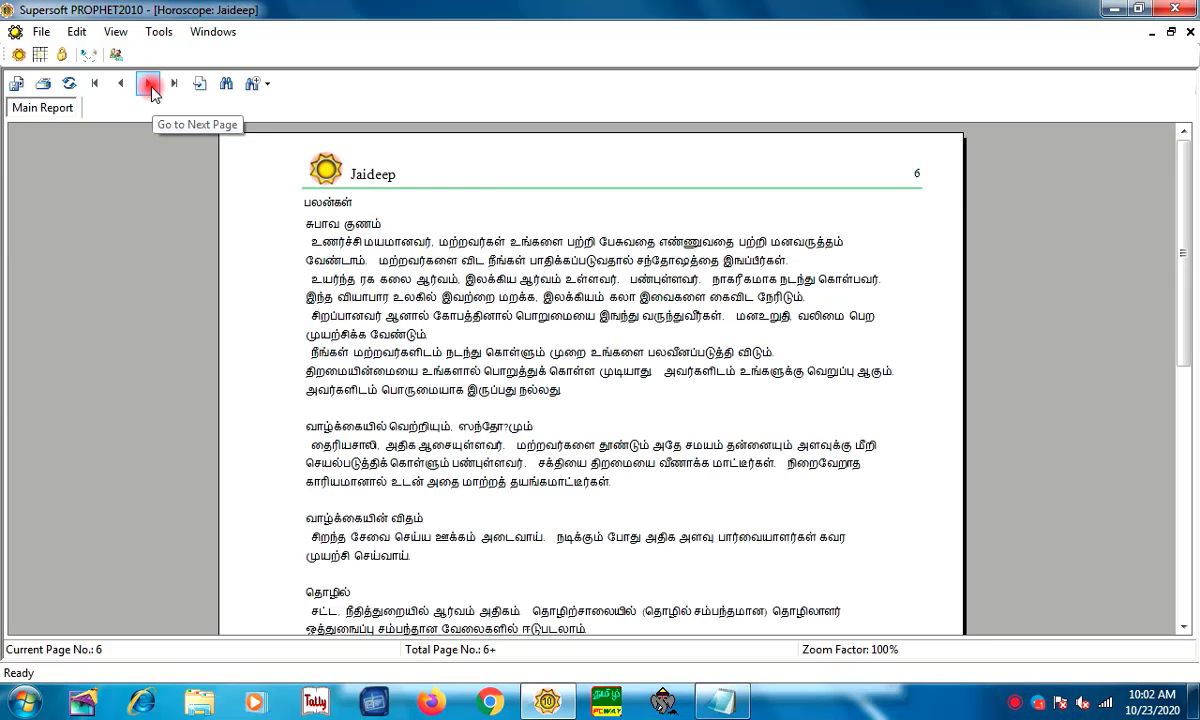
click(149, 85)
click(149, 85)
click(149, 85)
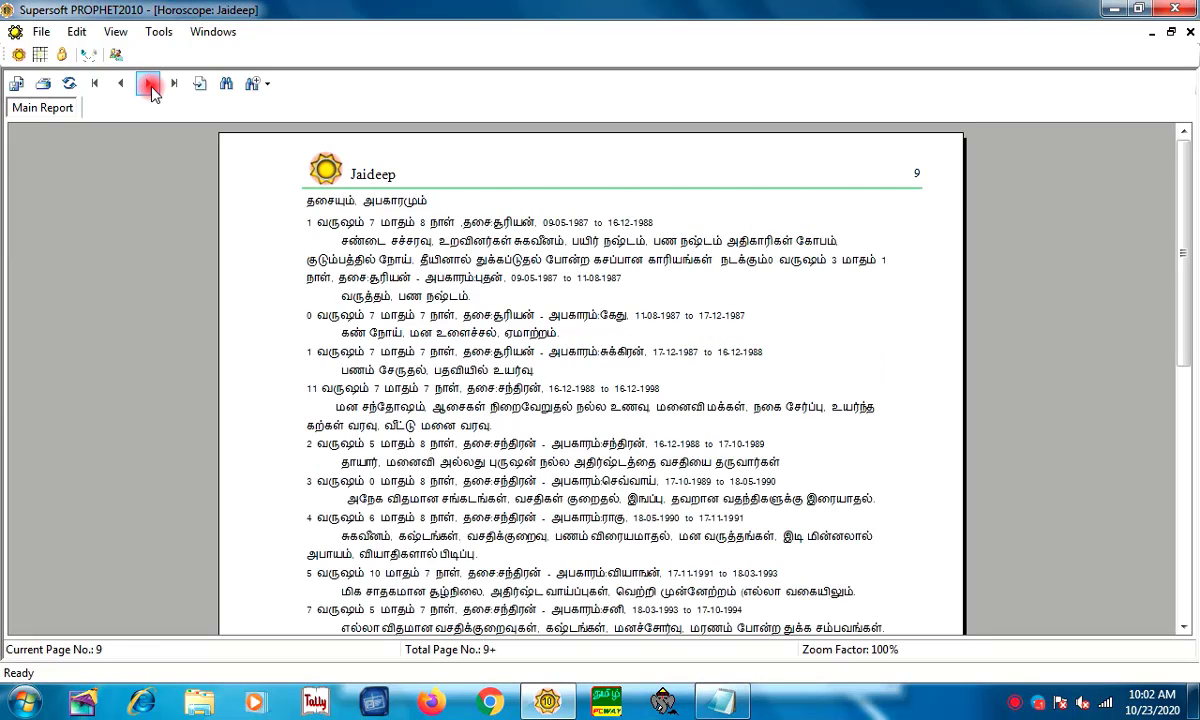
click(149, 86)
click(121, 86)
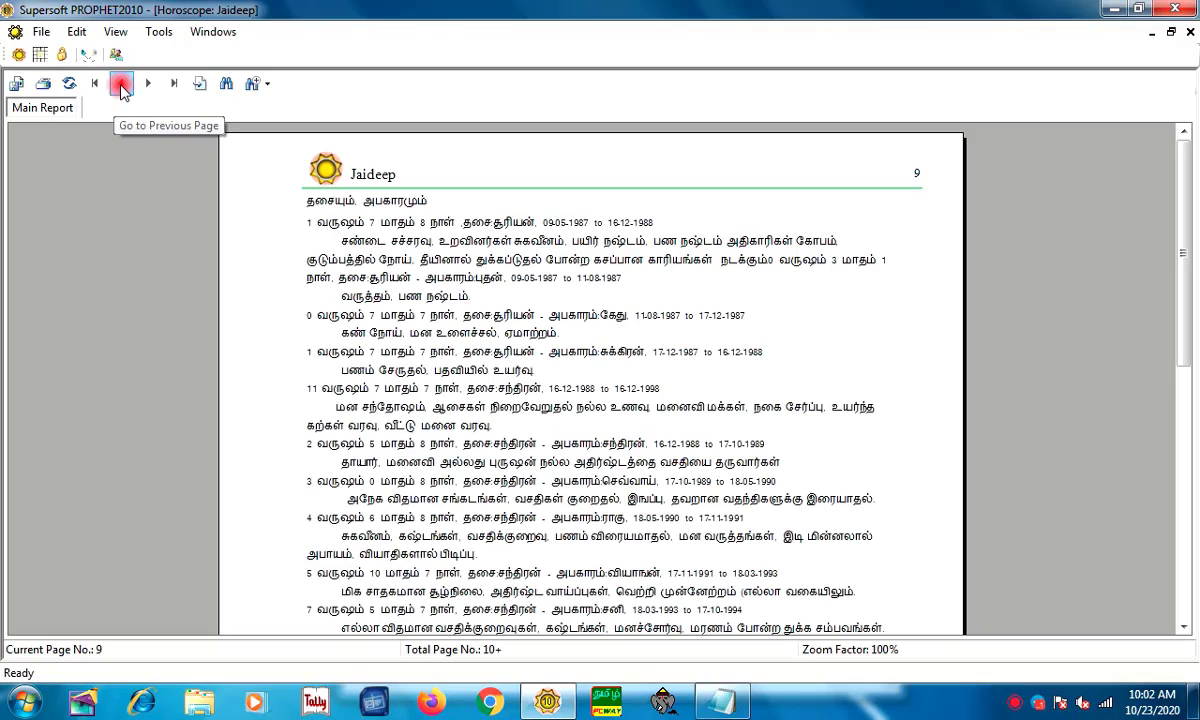
- Check the printers available for printing the report and close the print settings without printing
click(42, 86)
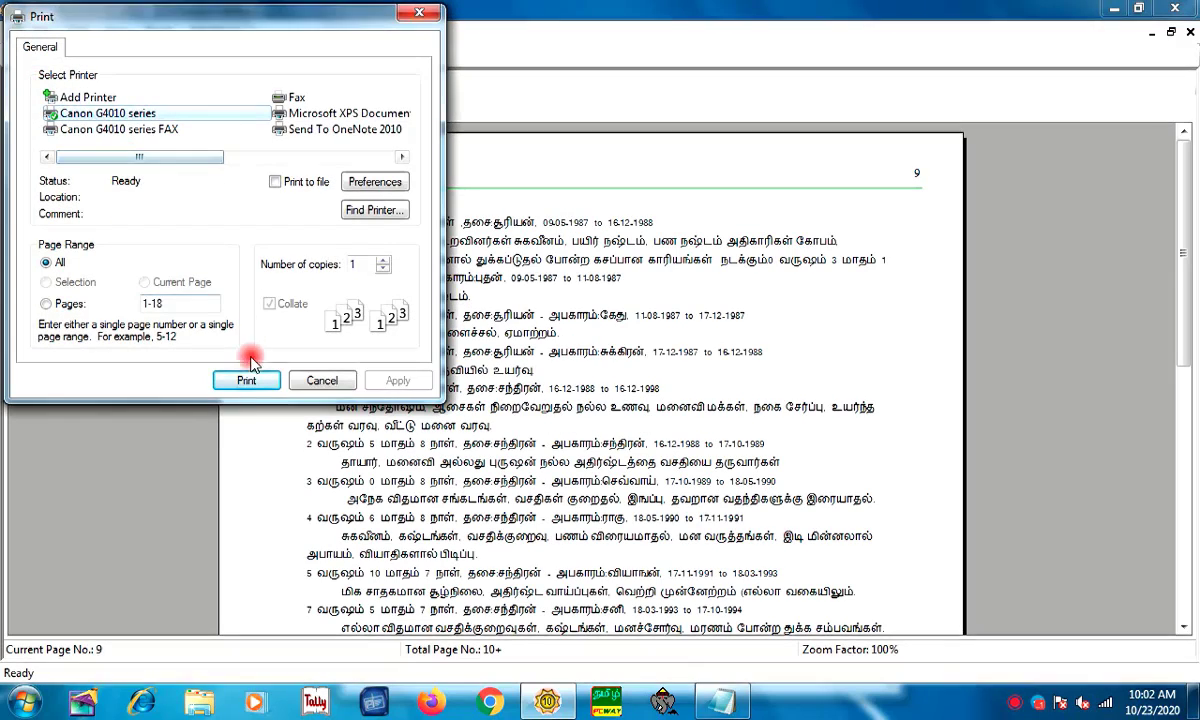
click(298, 157)
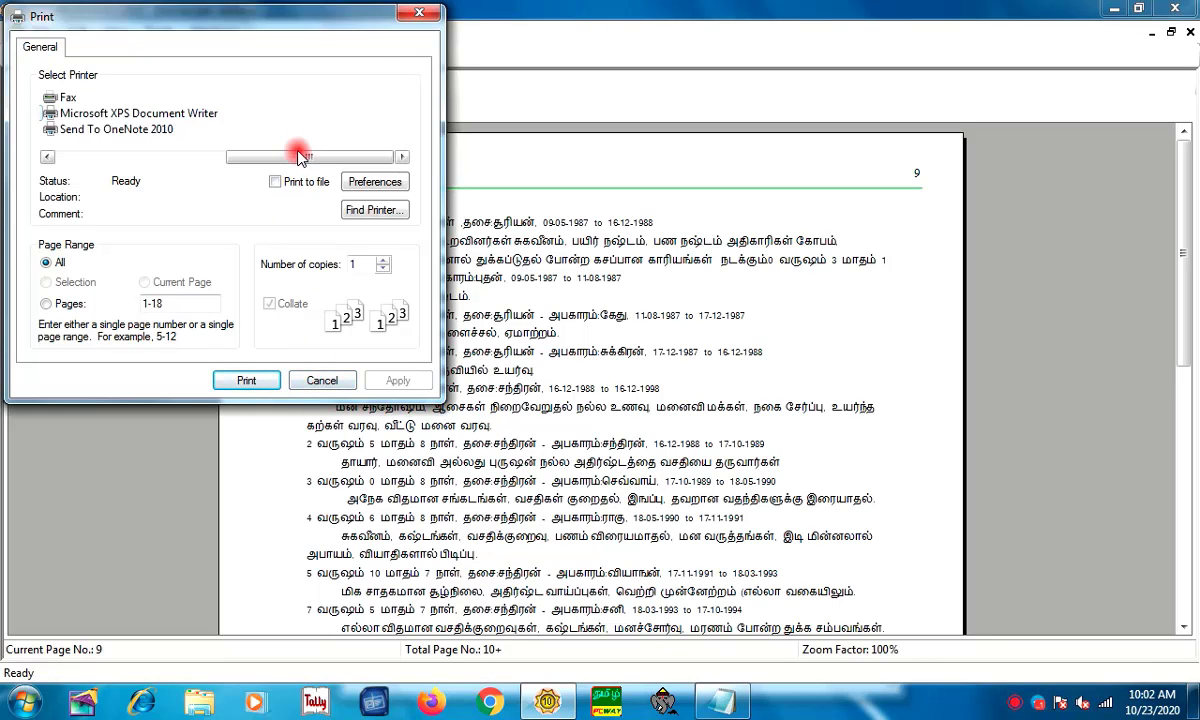
click(419, 13)
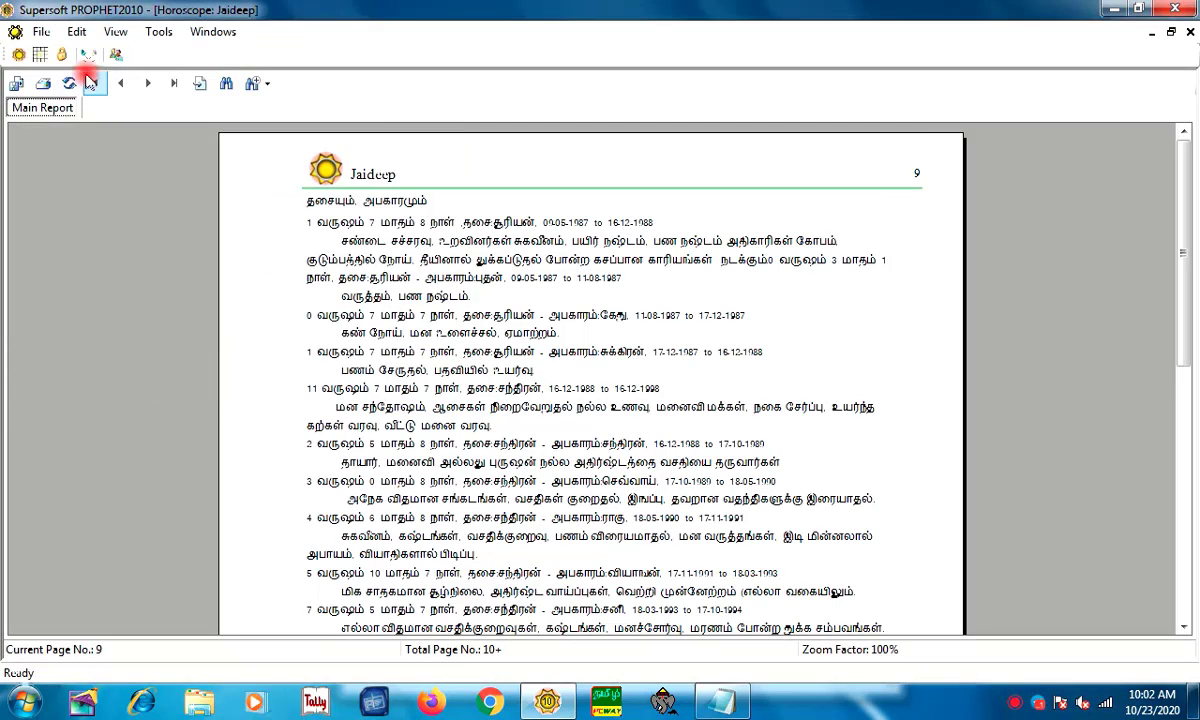
- Start exporting the report in Adobe Acrobat (*.pdf) format and open the customer's folder on the Desktop as the destination
click(14, 87)
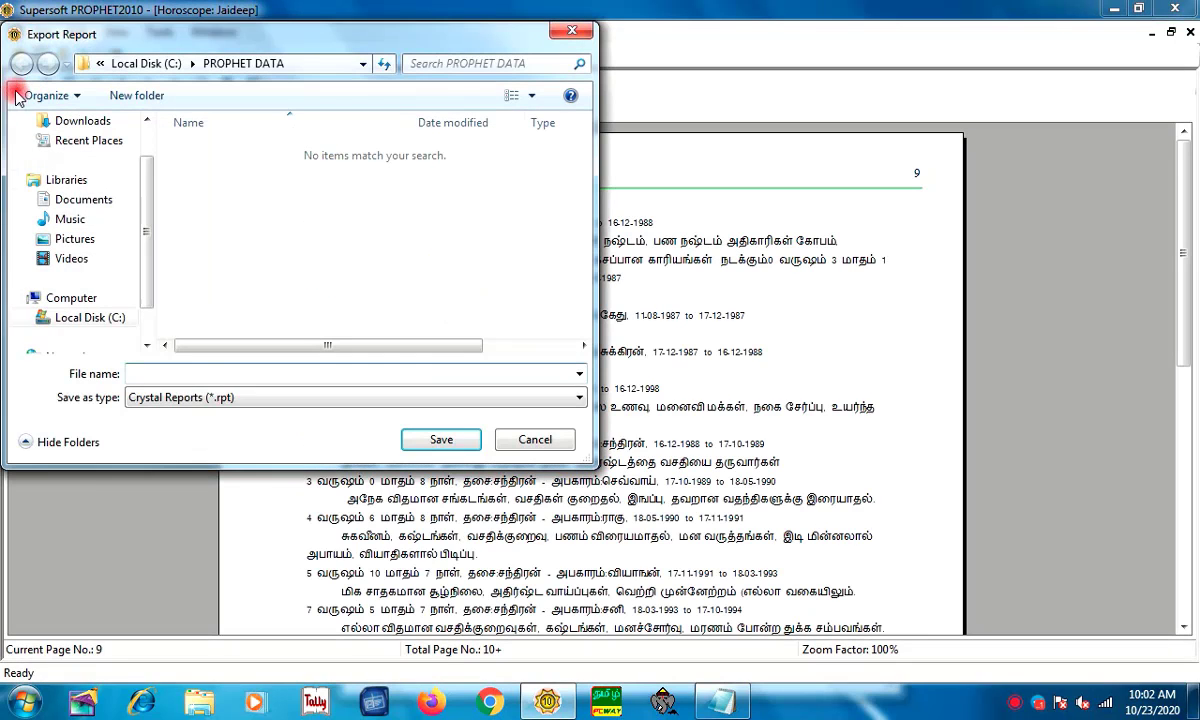
click(275, 397)
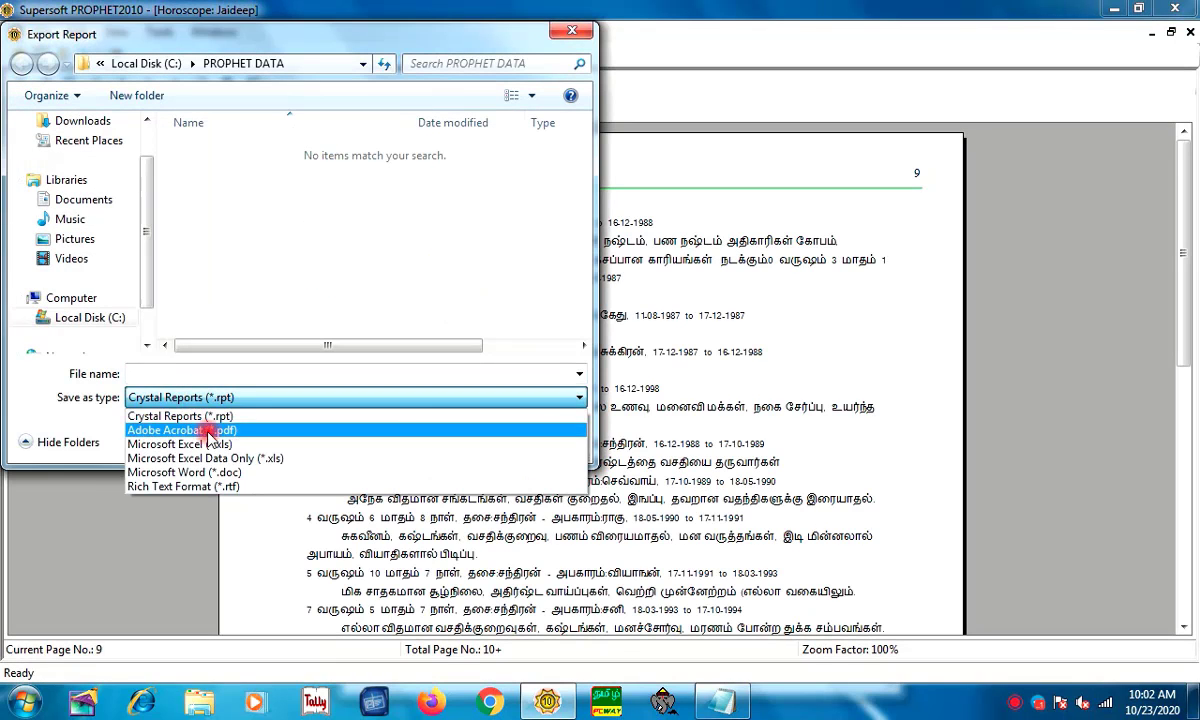
click(208, 430)
click(146, 119)
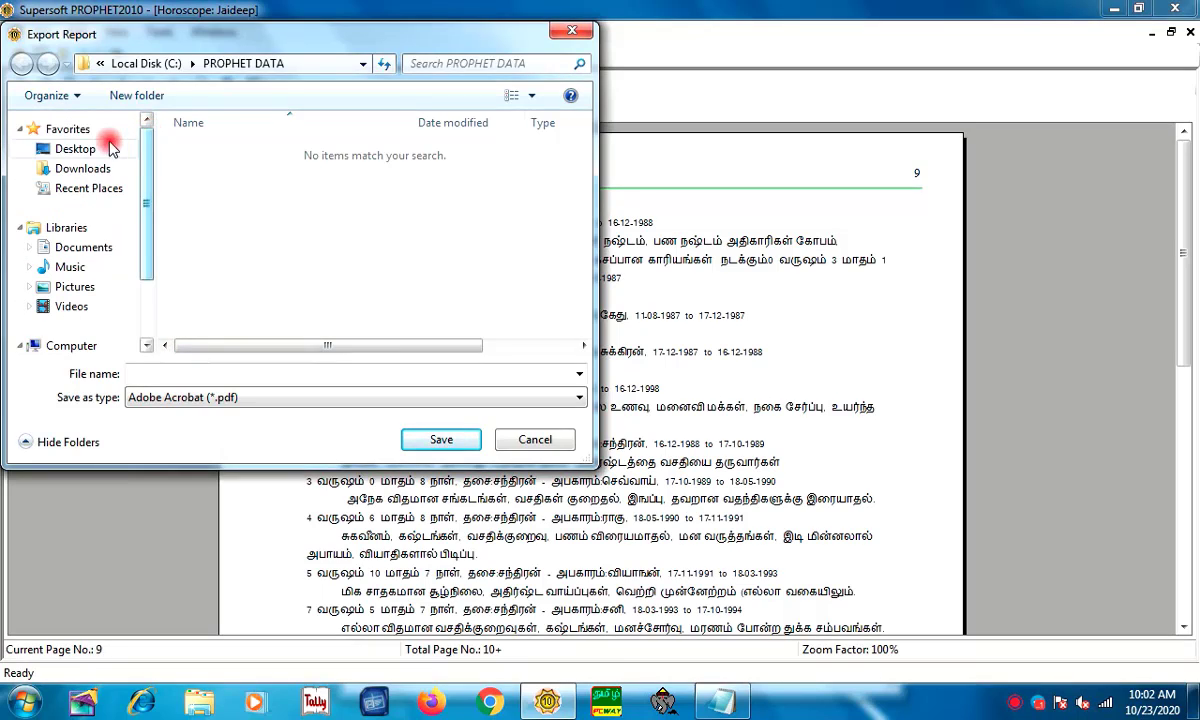
click(75, 148)
click(228, 374)
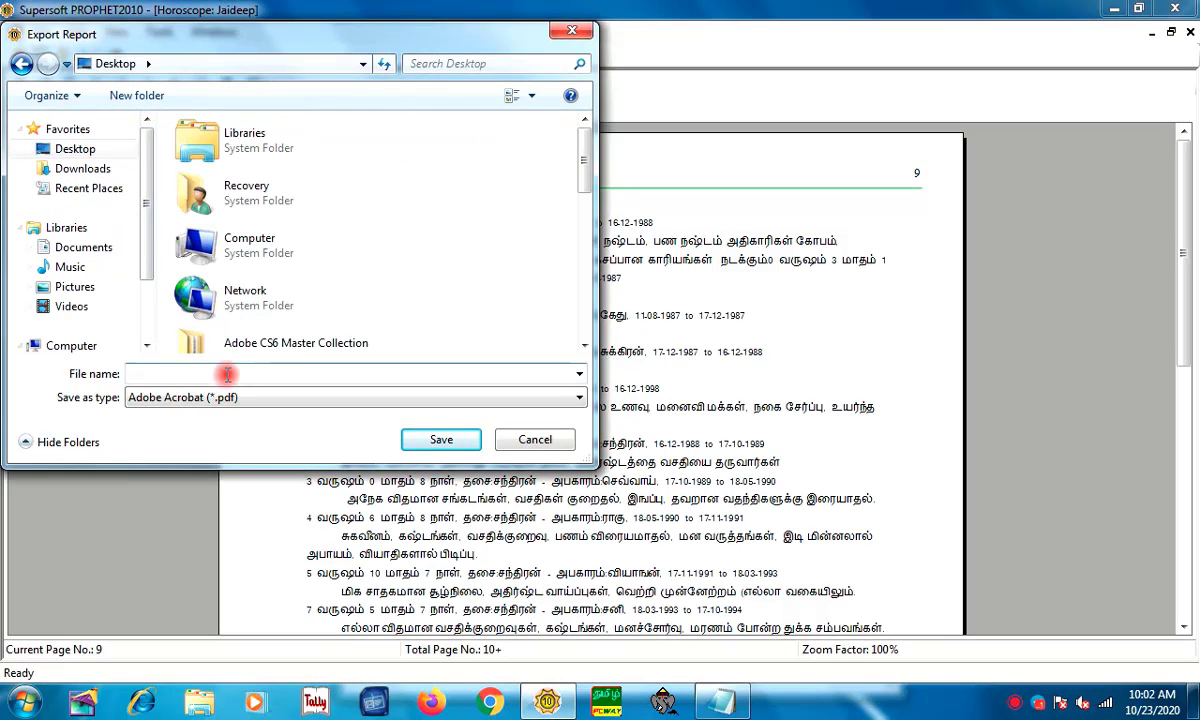
text(JAIDEE)
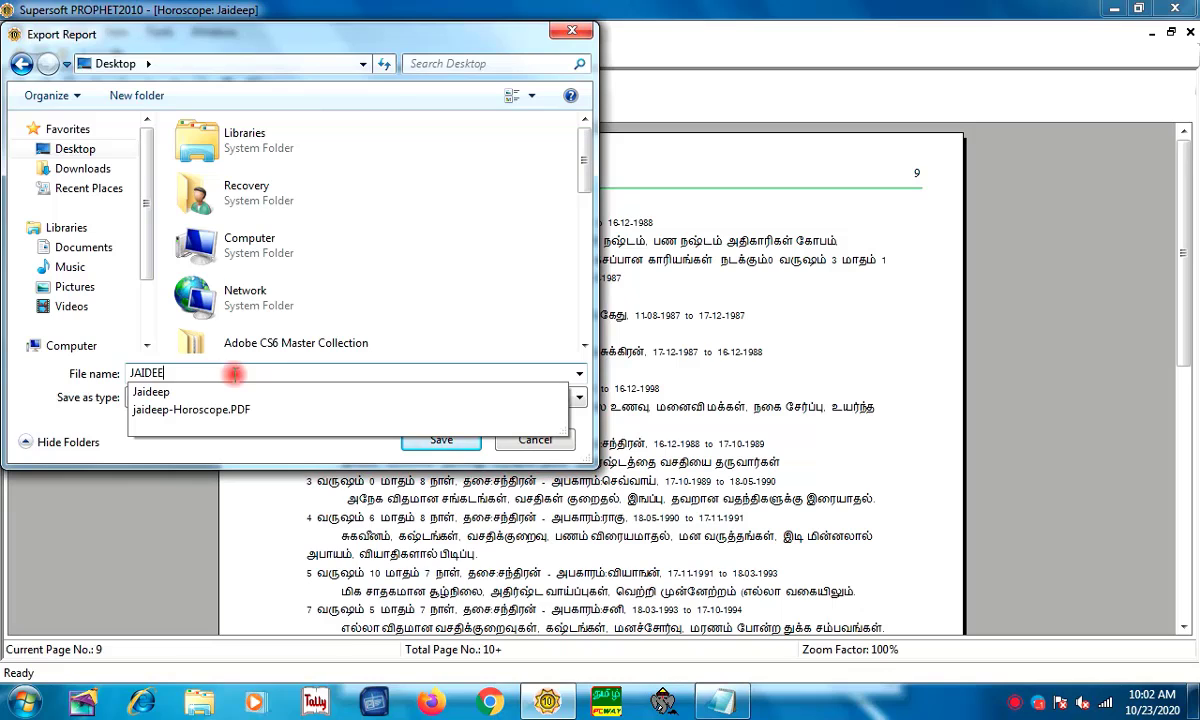
text(P)
click(437, 440)
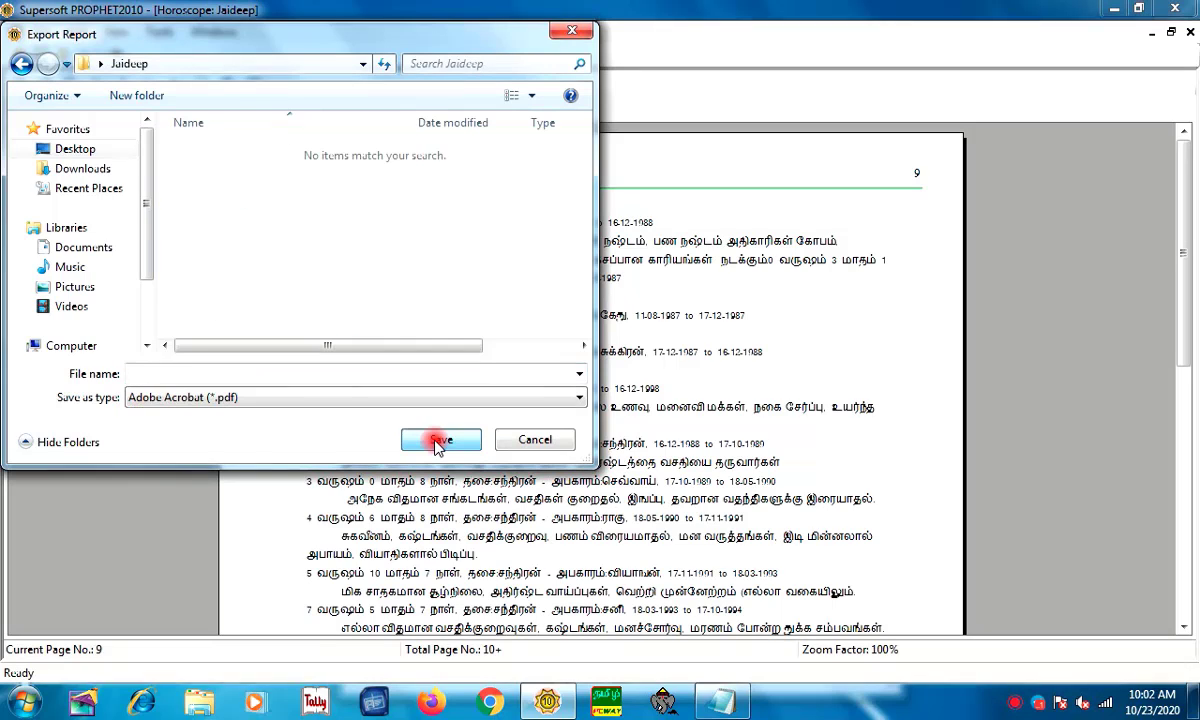
- Save the PDF export in that folder under the file name JAI and dismiss the completion message
click(328, 368)
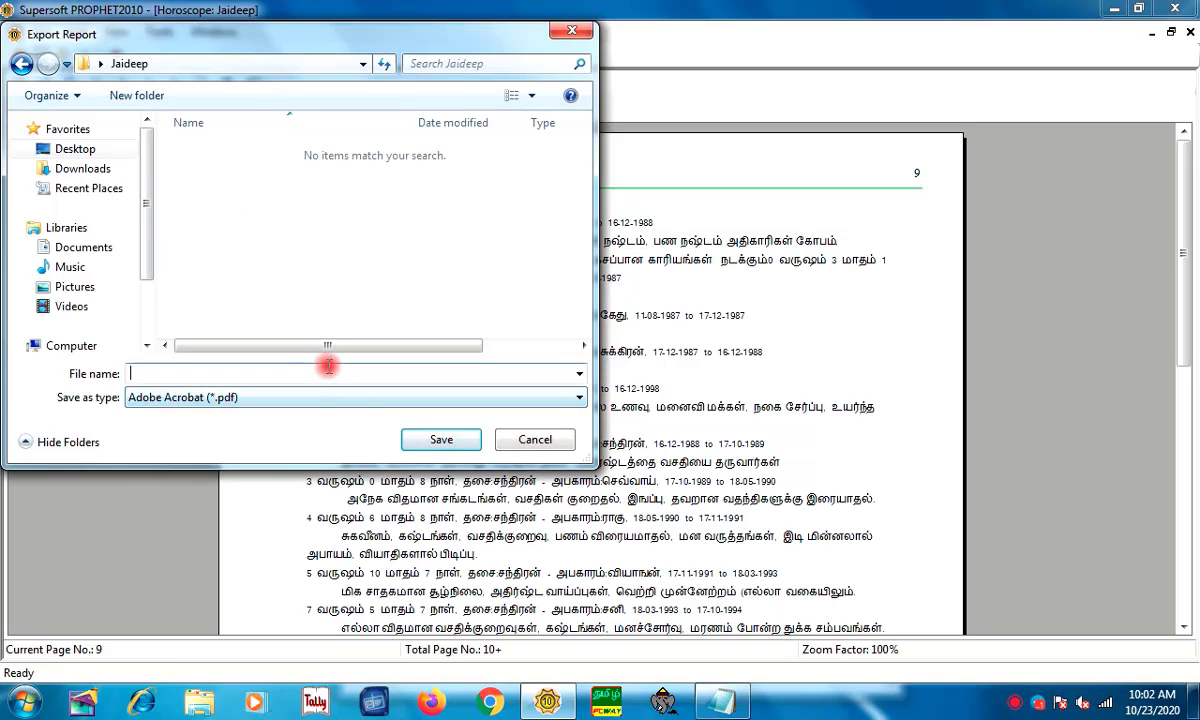
text(JAI)
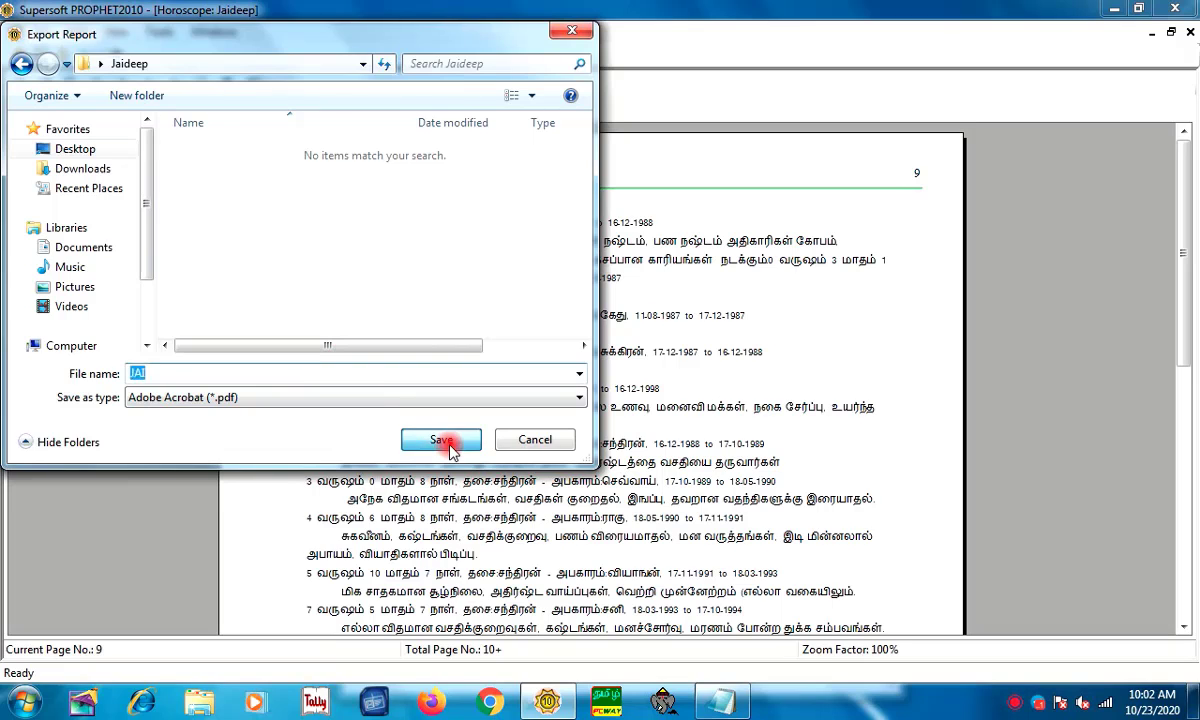
click(445, 440)
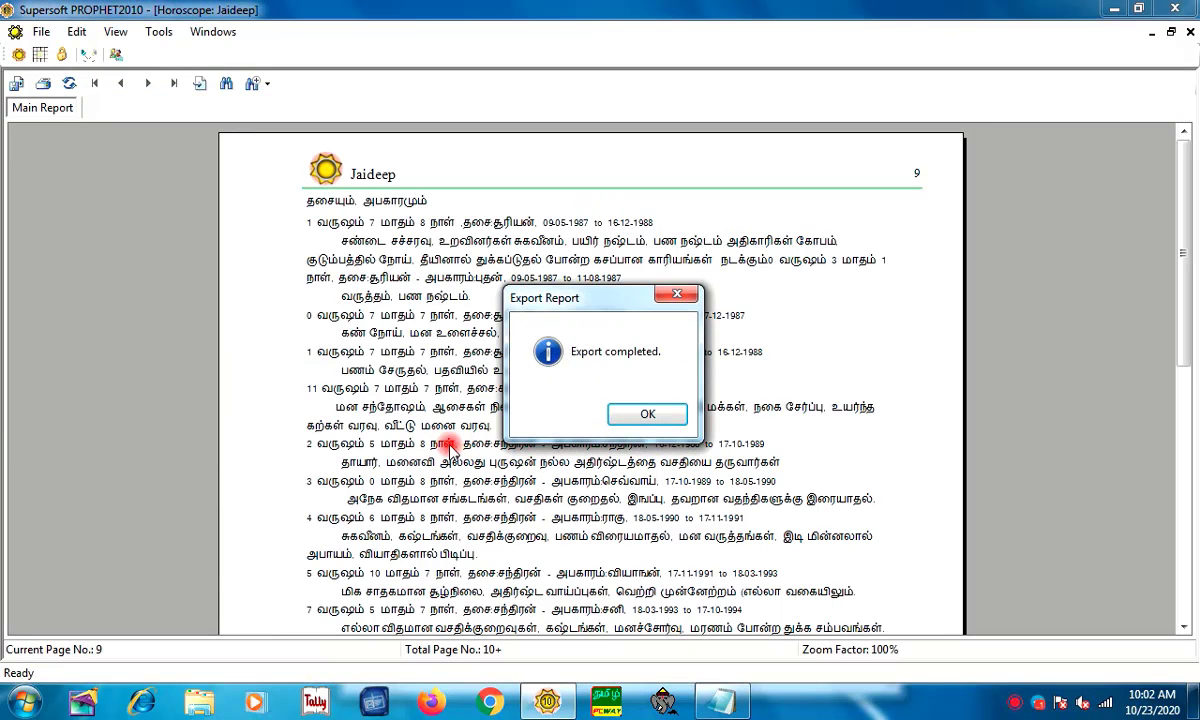
click(645, 414)
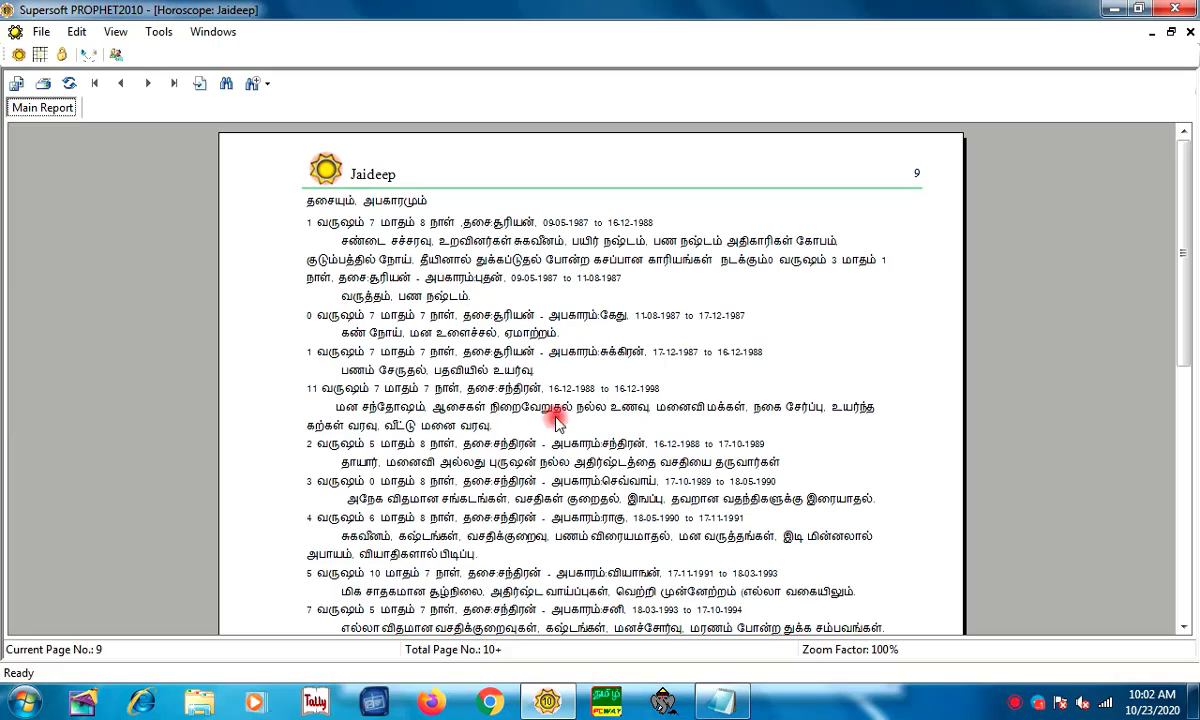
- Return to the report's first page, view its cover and close Supersoft PROPHET2010
click(95, 83)
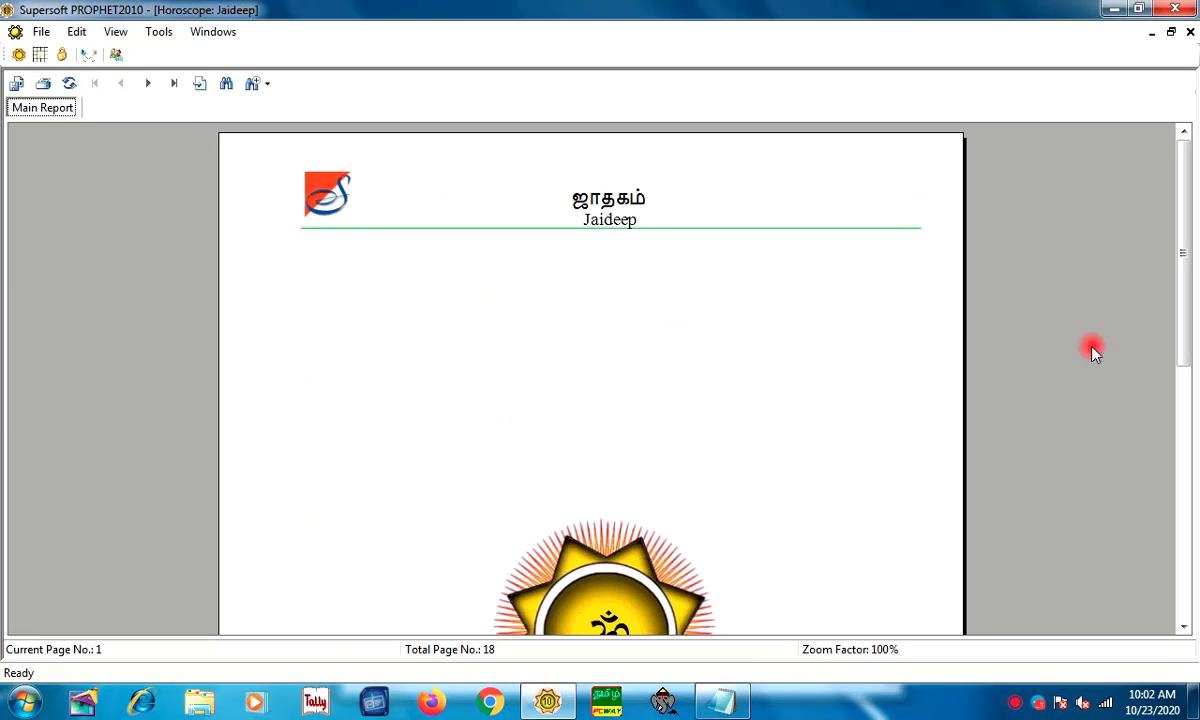
drag(1196, 313, 1187, 485)
click(1176, 9)
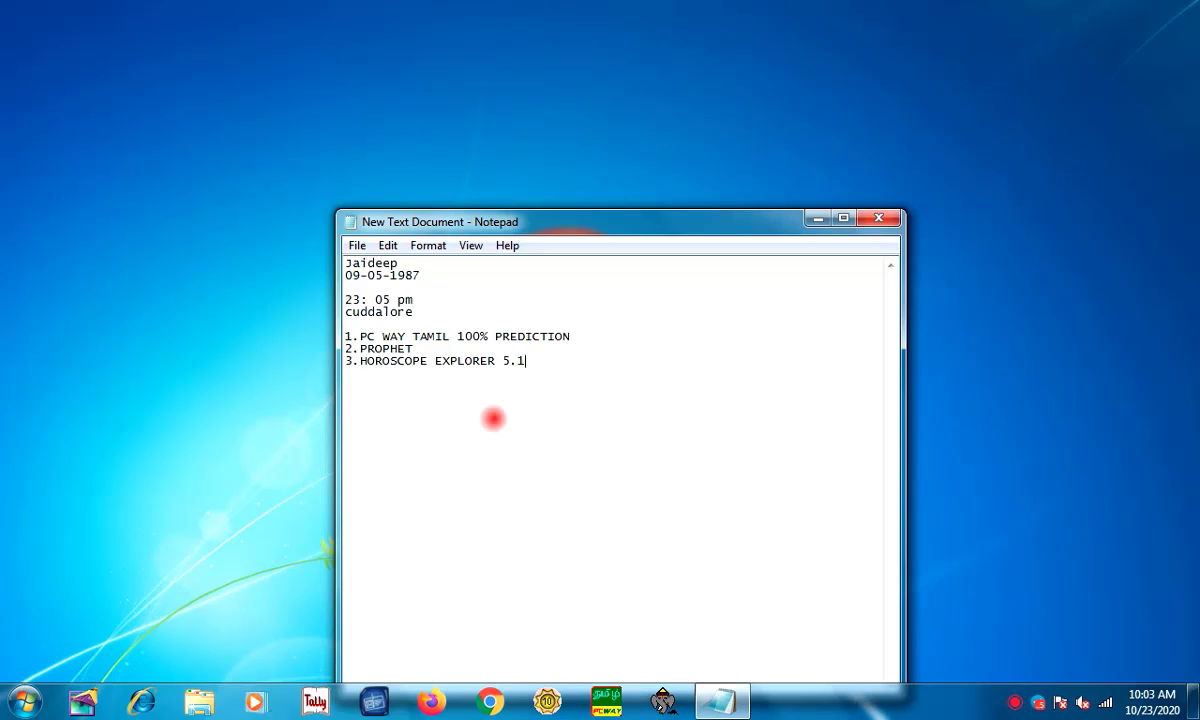
- Highlight the HOROSCOPE EXPLORER 5.10 entry in the Notepad program list, clear the selection and minimize the notes
drag(345, 361, 750, 383)
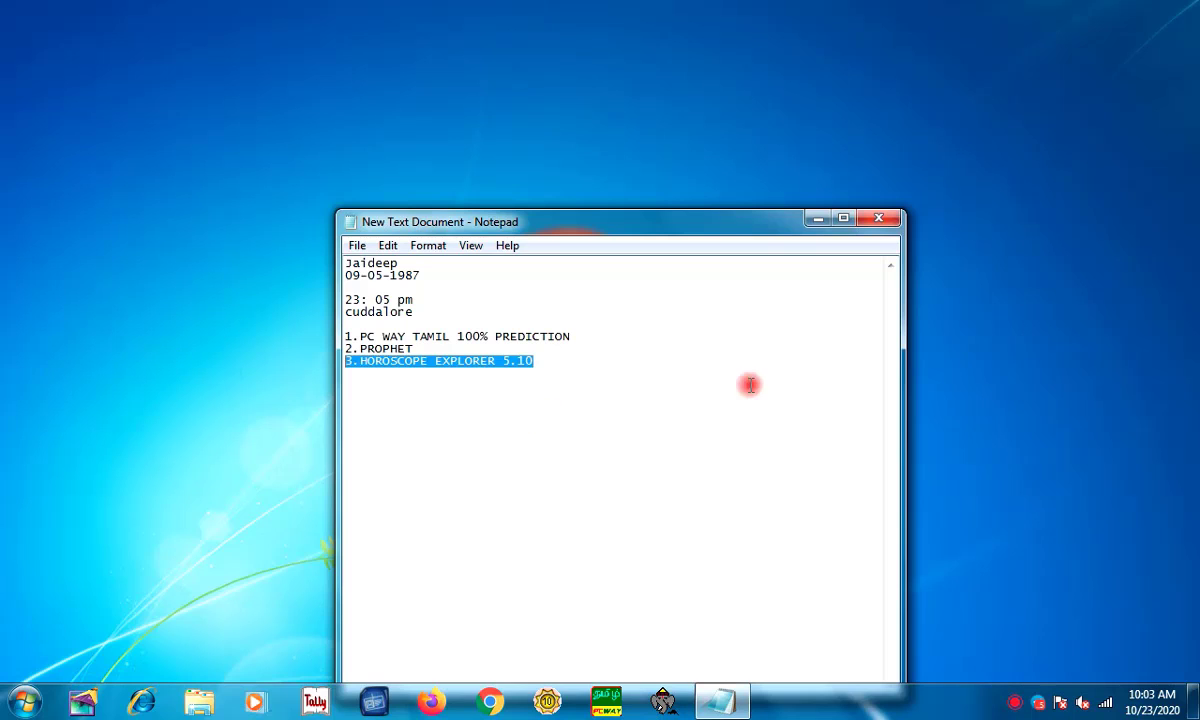
click(675, 356)
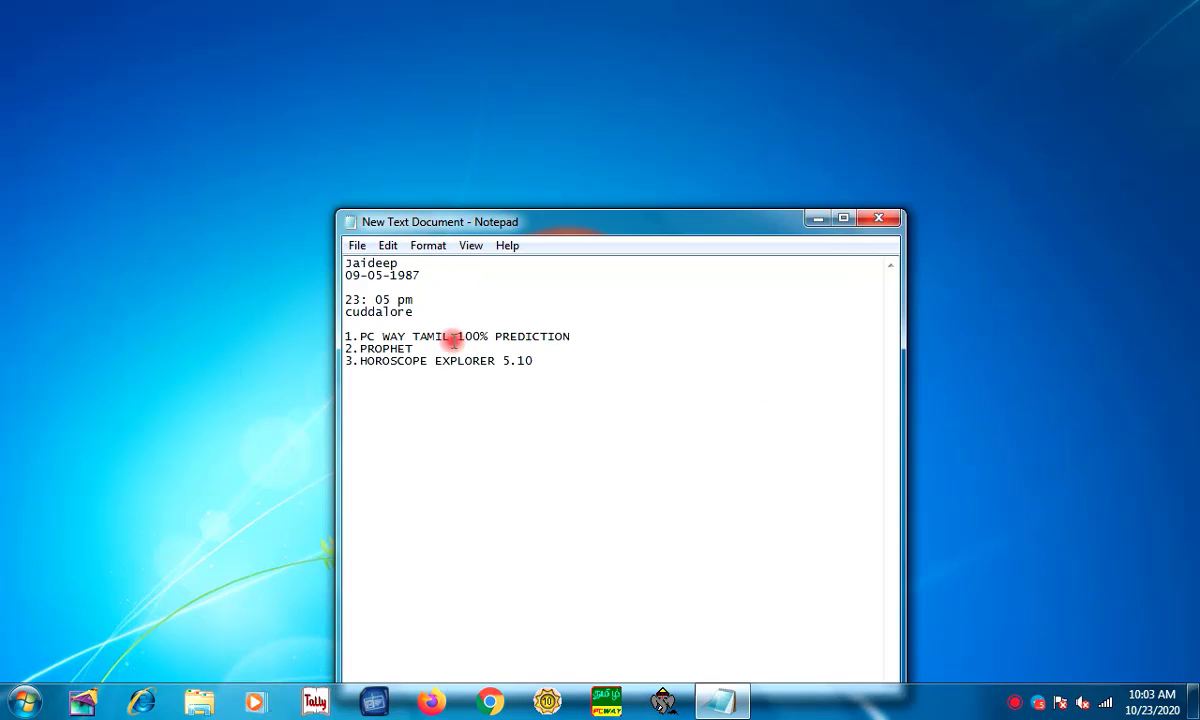
click(495, 340)
click(813, 219)
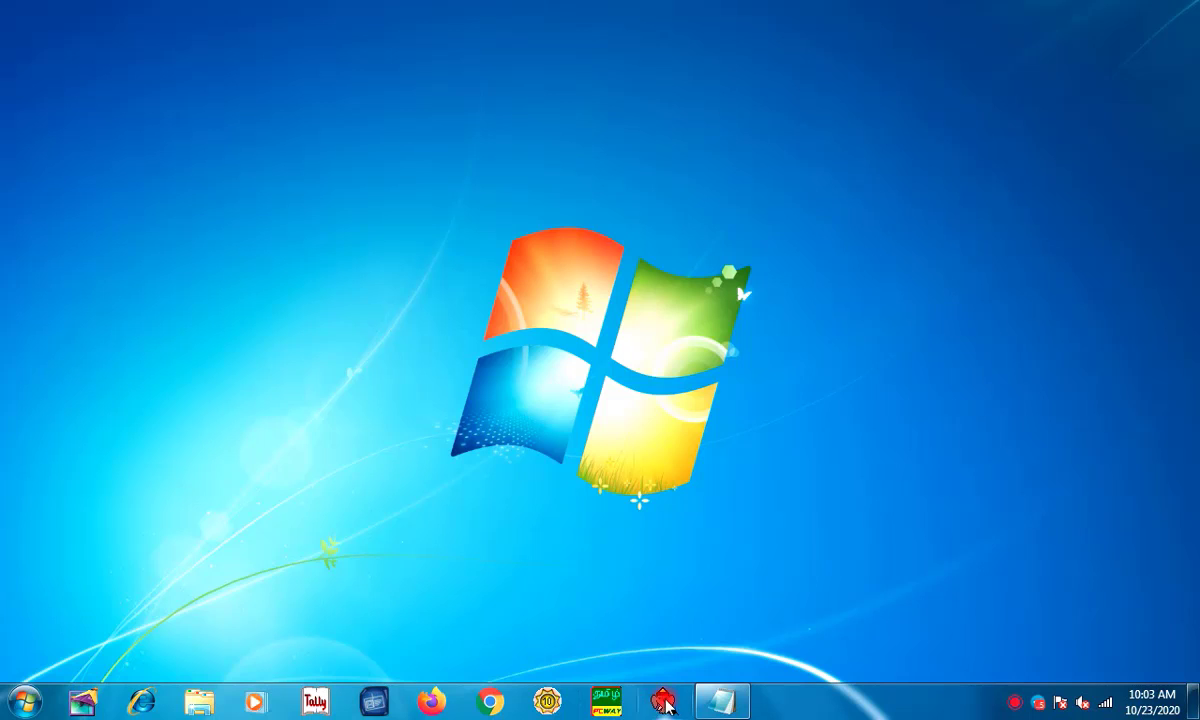
- Open Horoscope Explorer, load the customer's saved record and check its birth date, birth time and PM setting
click(664, 702)
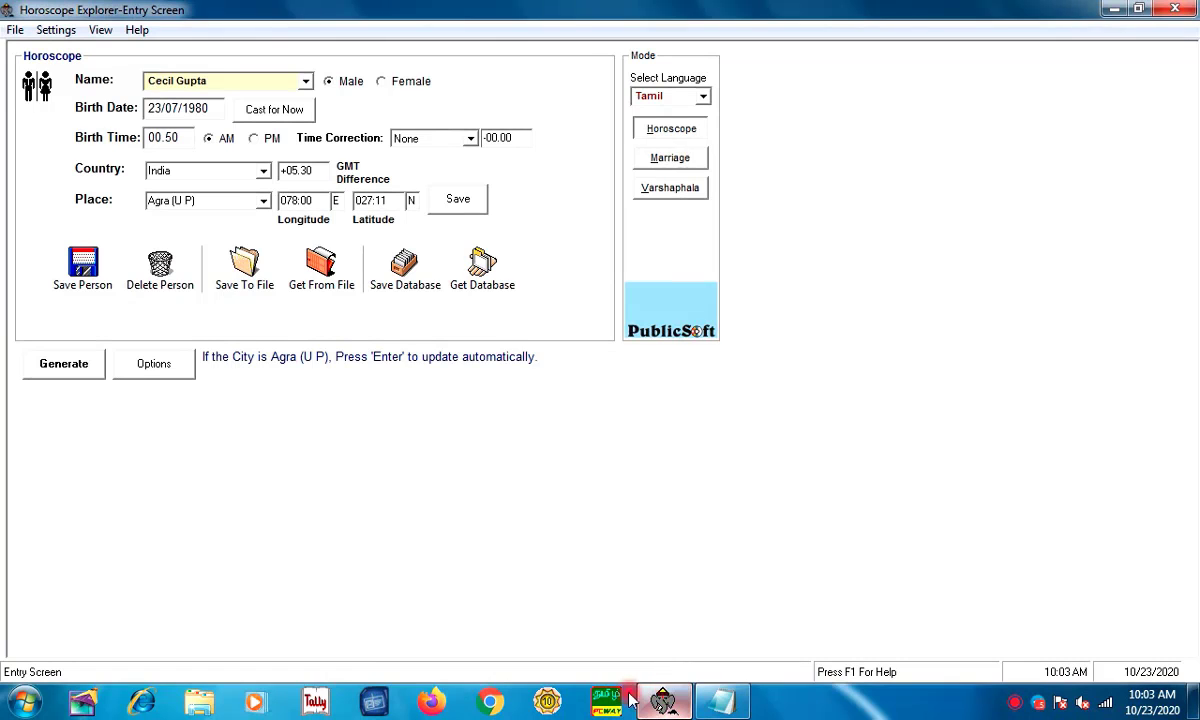
click(305, 81)
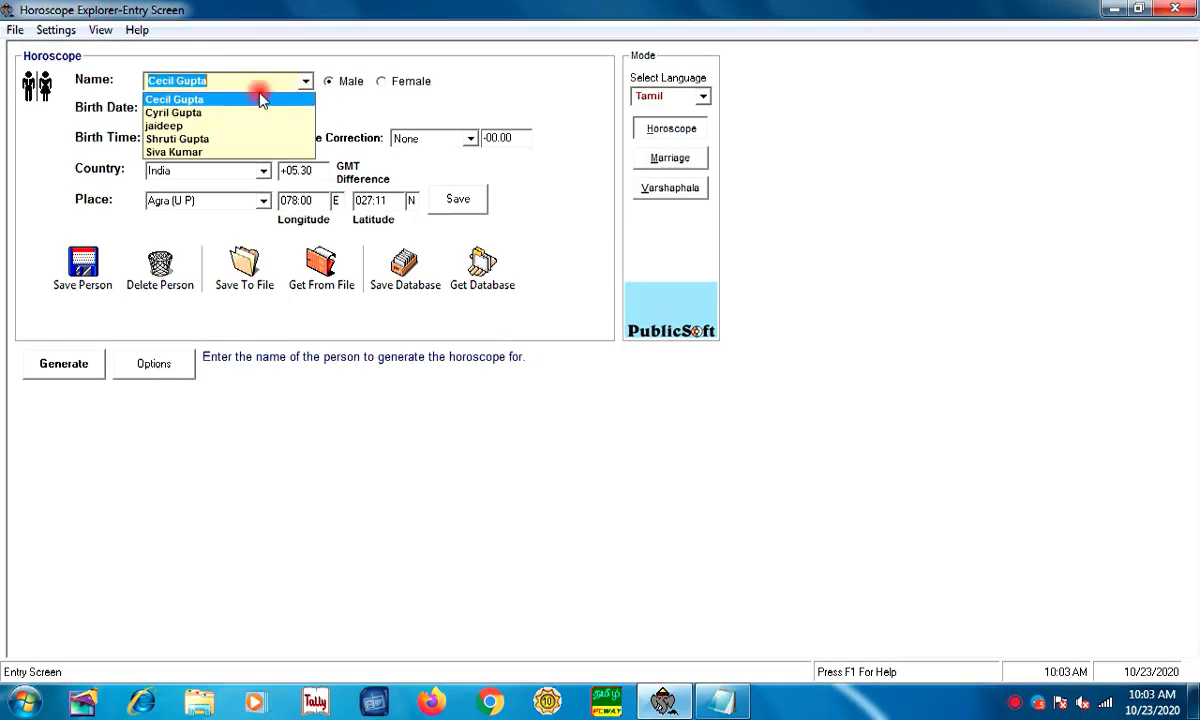
click(158, 126)
click(152, 107)
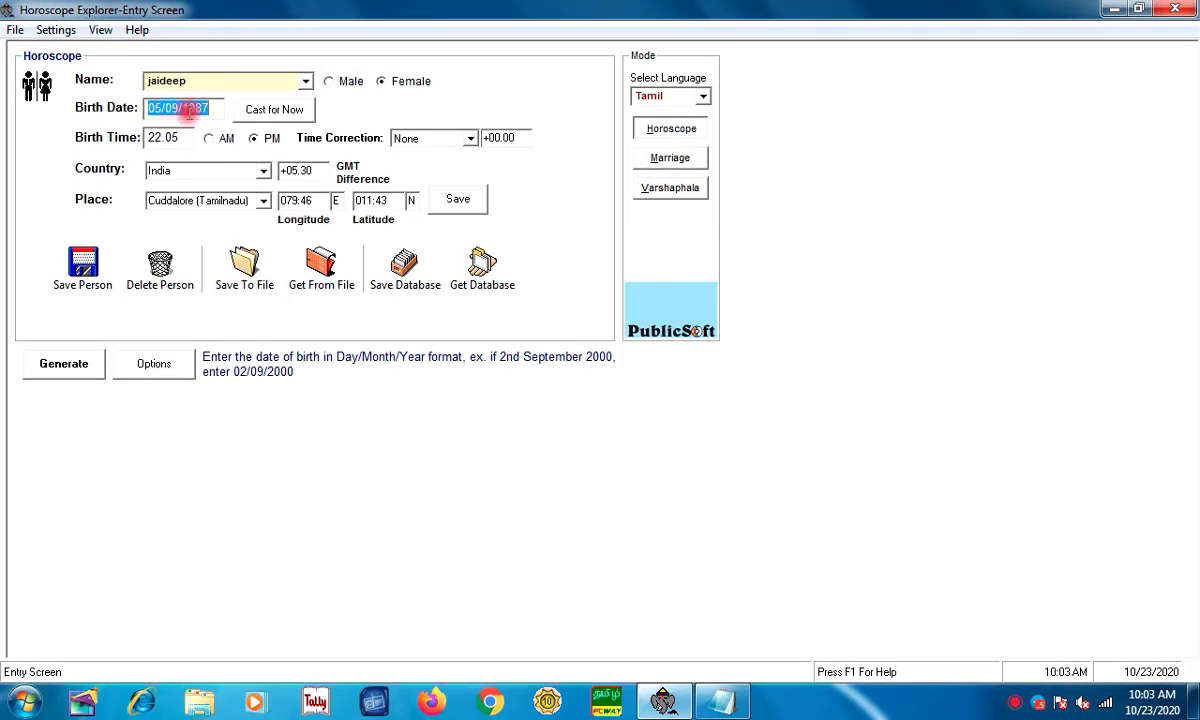
click(160, 138)
click(253, 138)
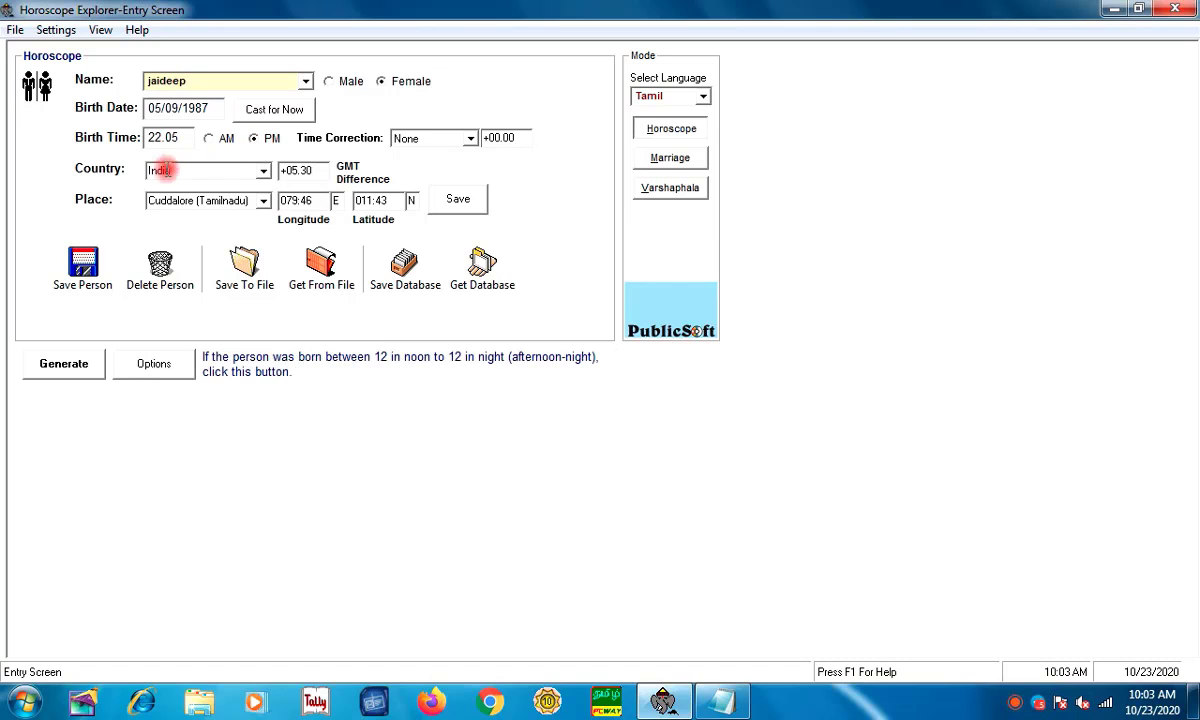
- Select Cuddalore (Tamilnadu) as the birth place, save the place and save the person's details
click(265, 201)
click(196, 217)
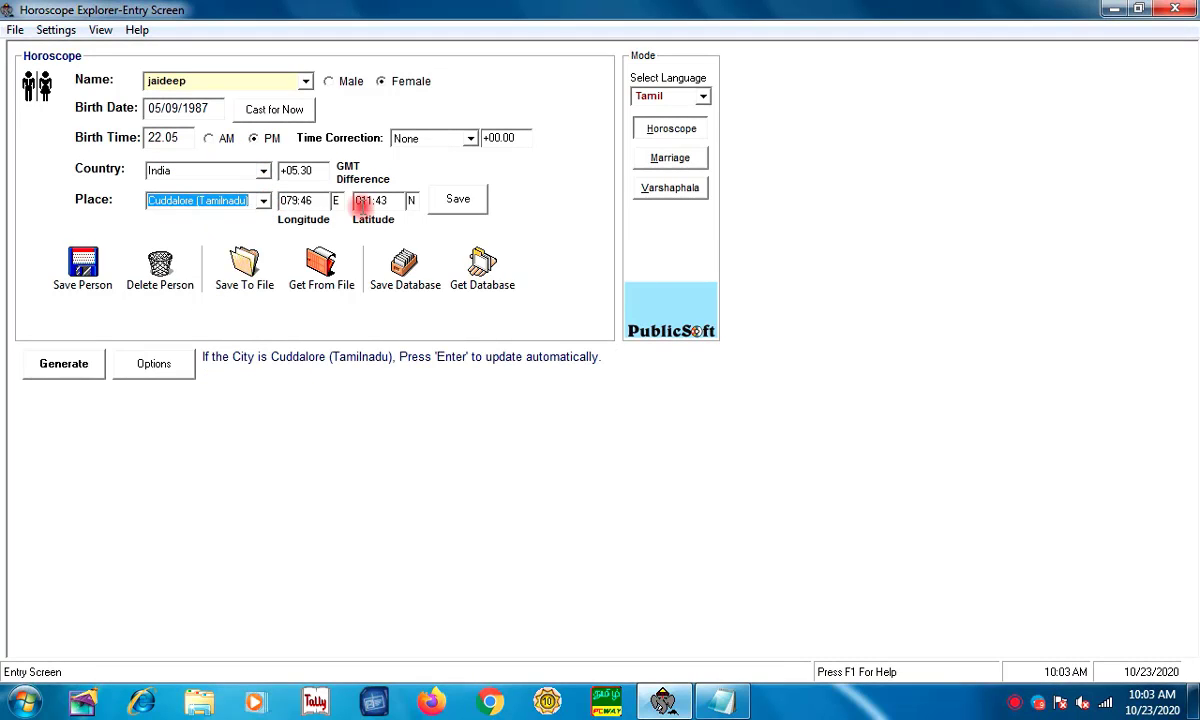
click(452, 204)
click(84, 263)
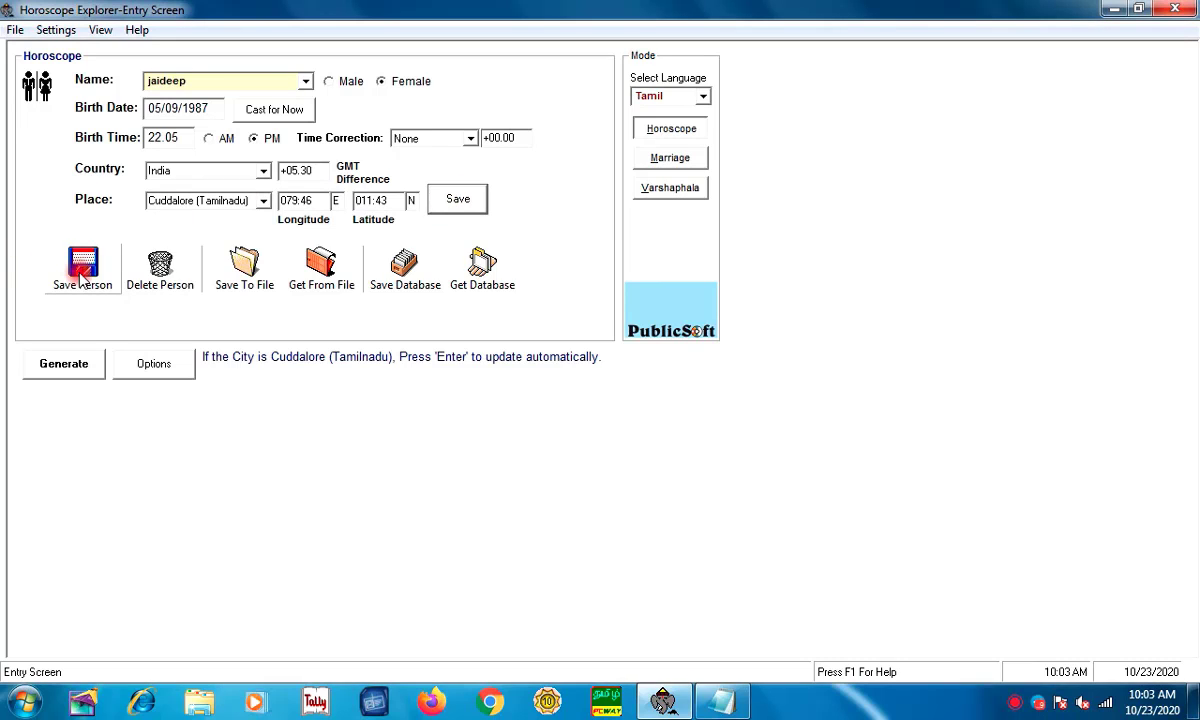
click(85, 281)
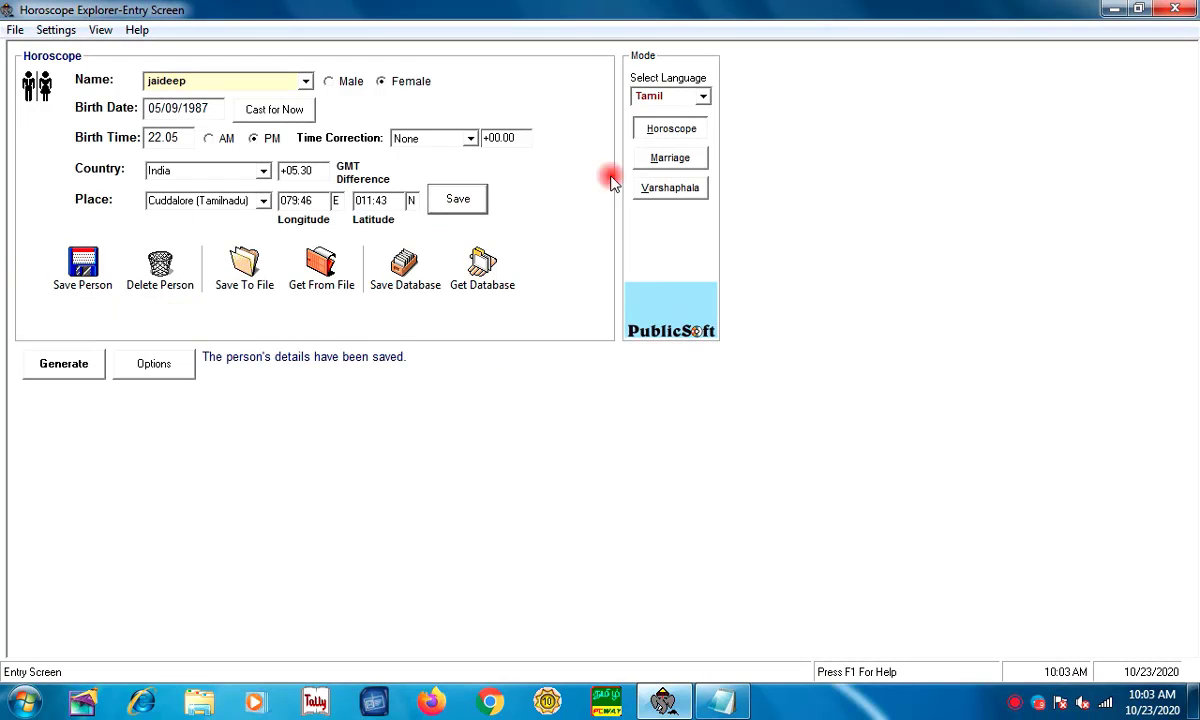
- Switch the horoscope language to English and back to Tamil
click(703, 96)
click(703, 96)
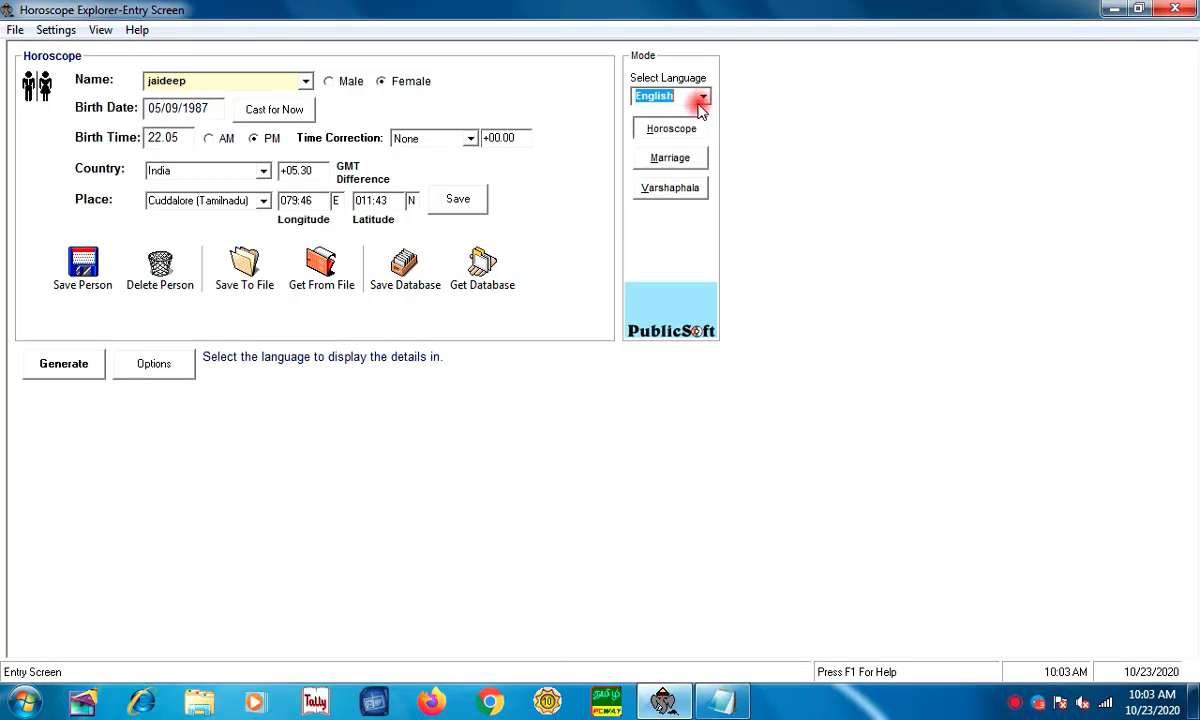
click(703, 96)
click(680, 127)
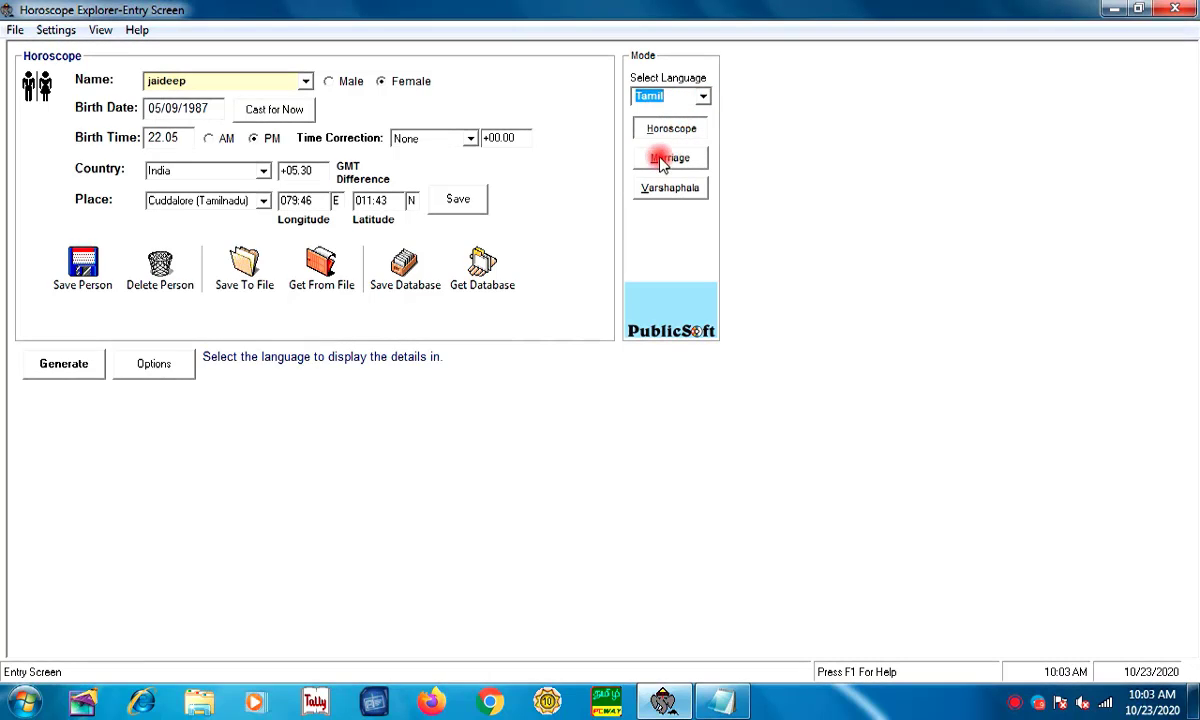
- View the Marriage and Varshaphala entry modes and return to the Horoscope mode
click(670, 158)
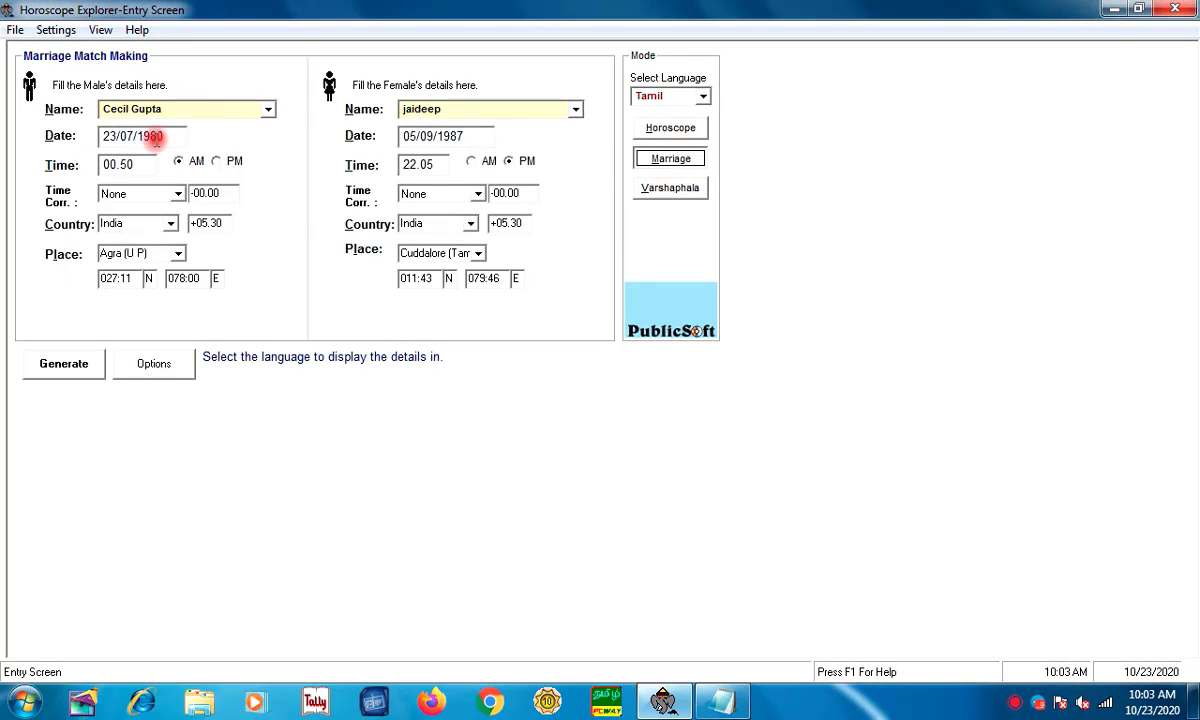
click(670, 190)
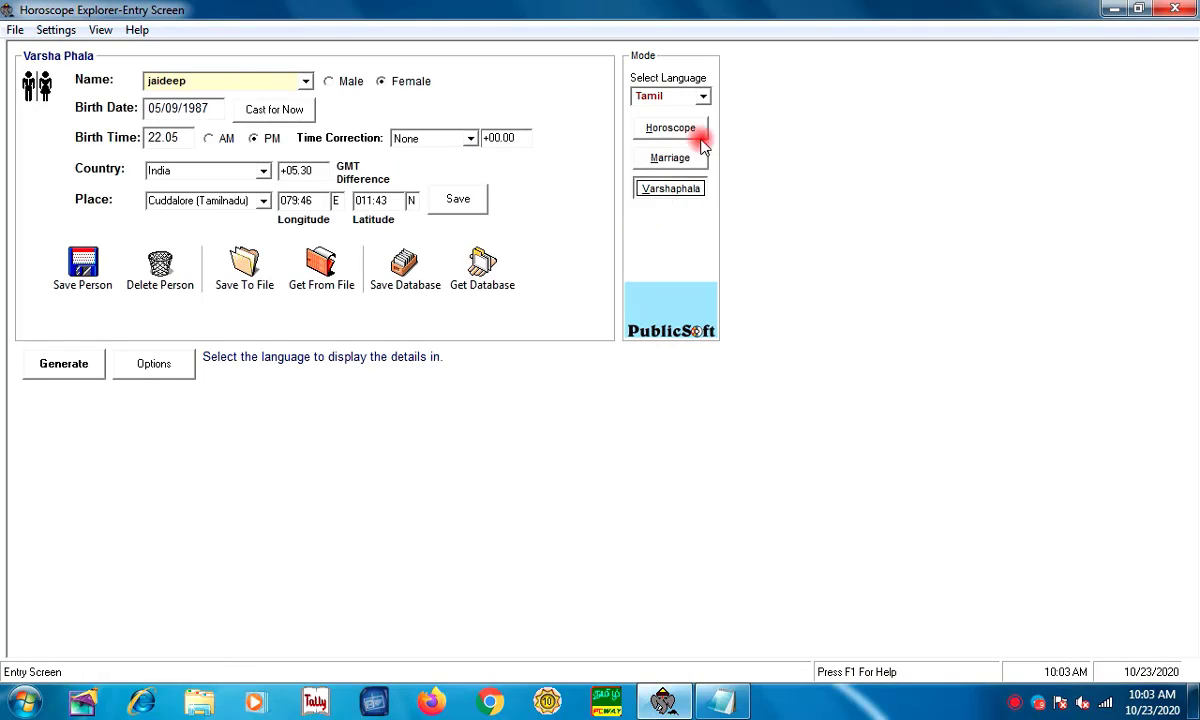
click(672, 157)
click(684, 128)
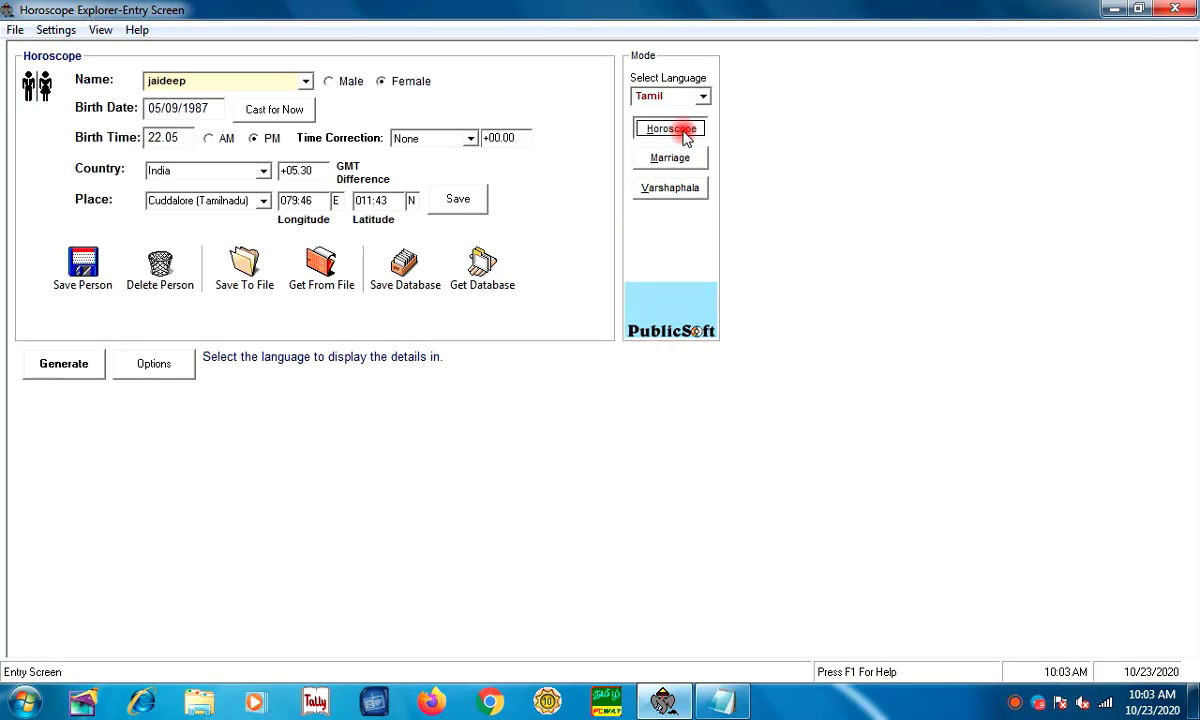
- Generate the horoscope from the entered birth details and read through its General Details page
click(57, 366)
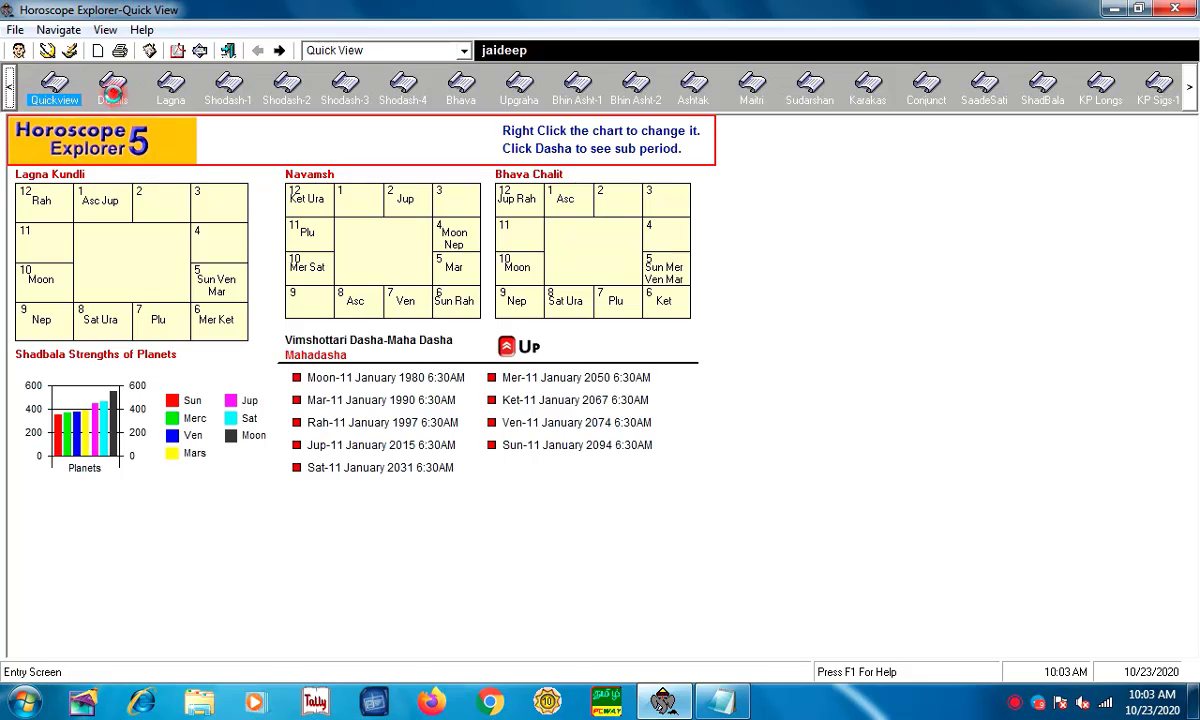
click(112, 90)
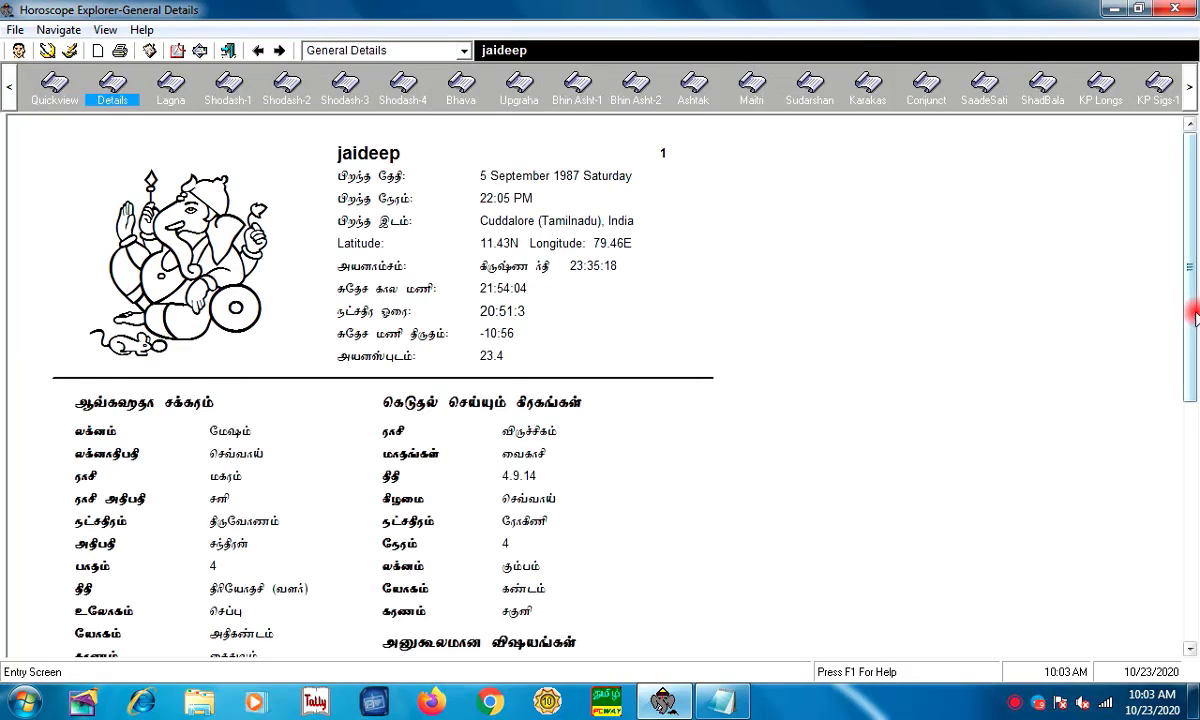
drag(1195, 316, 1168, 525)
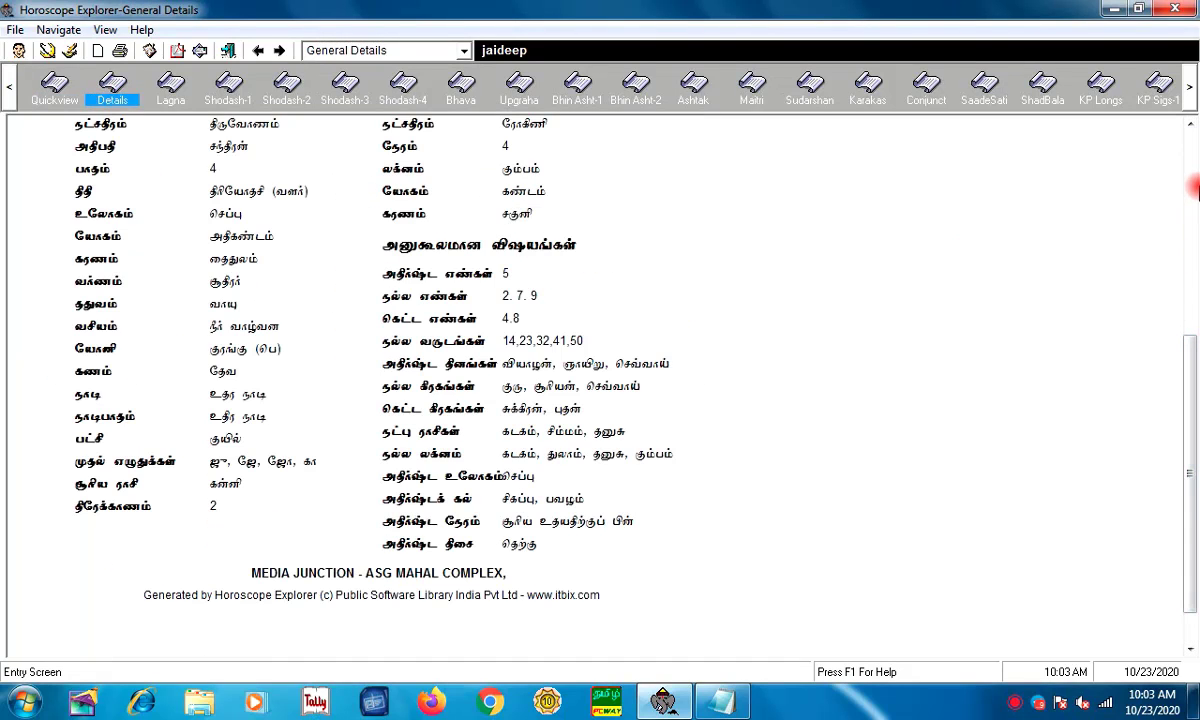
click(1191, 187)
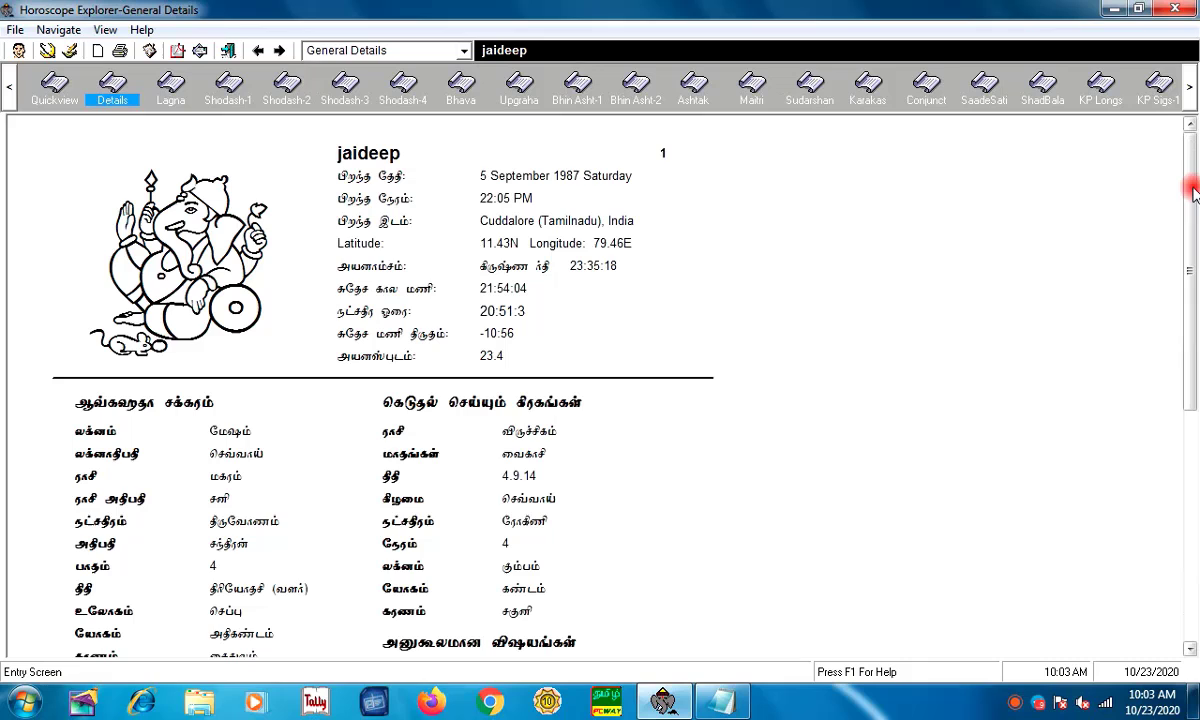
- View the KP Significations, Bhinnashtakvarga 1 and Upgarahas & Minor Planets pages of the horoscope
click(1115, 92)
click(1158, 92)
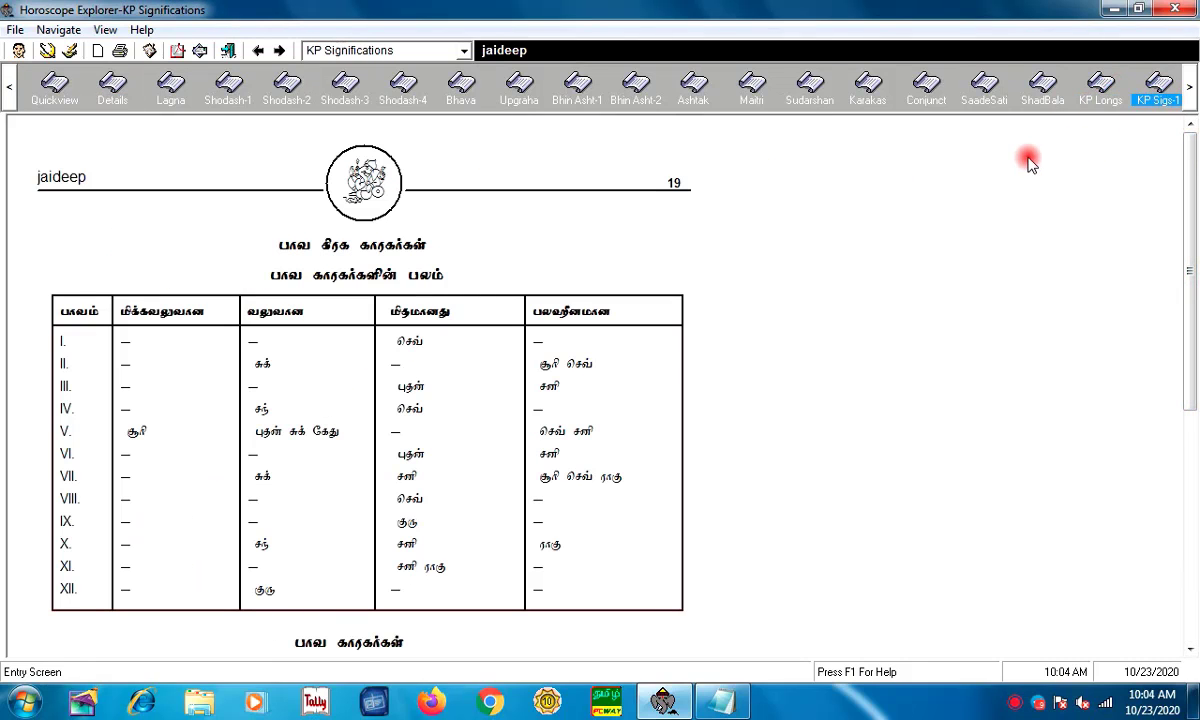
click(580, 95)
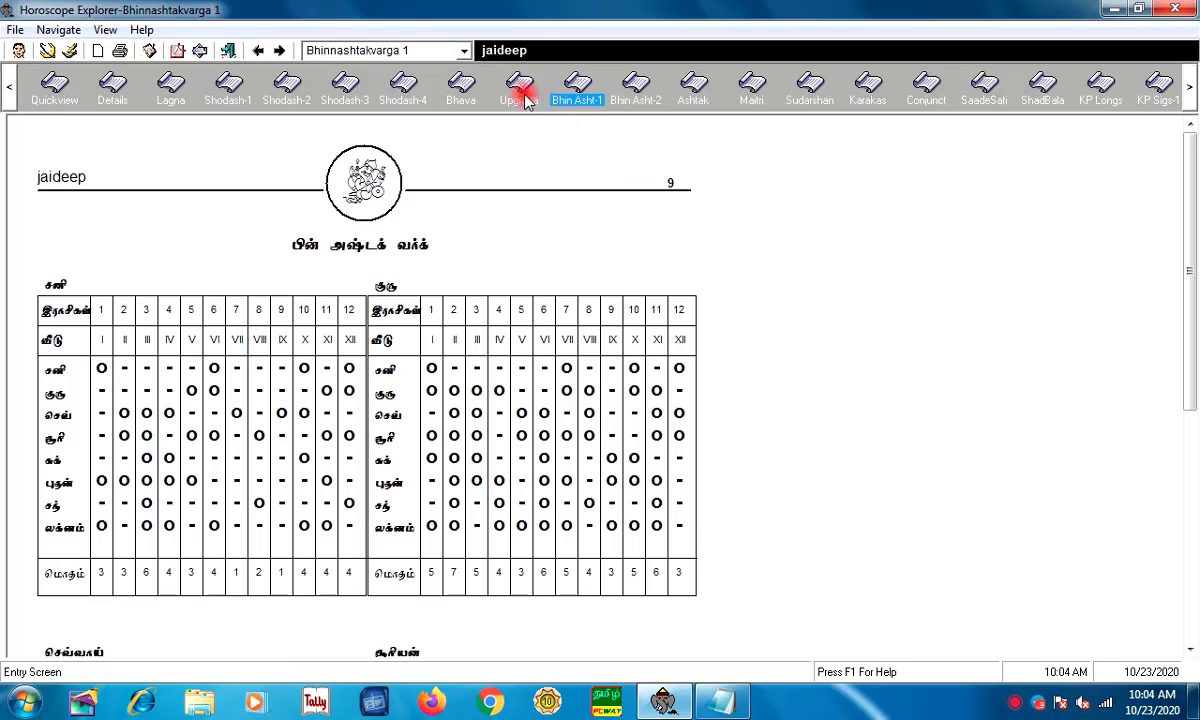
click(522, 93)
- View the Planetary Conjunctions page and the Prediction on Houses page near the end of the report
click(464, 50)
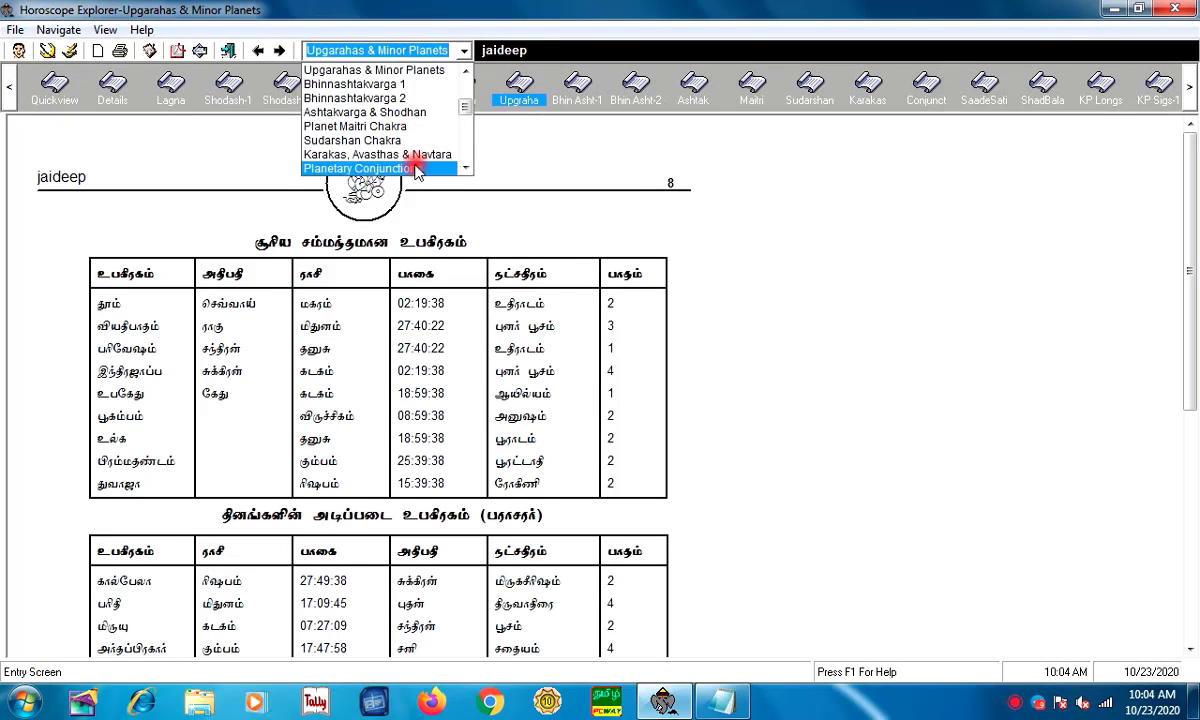
click(417, 168)
click(464, 50)
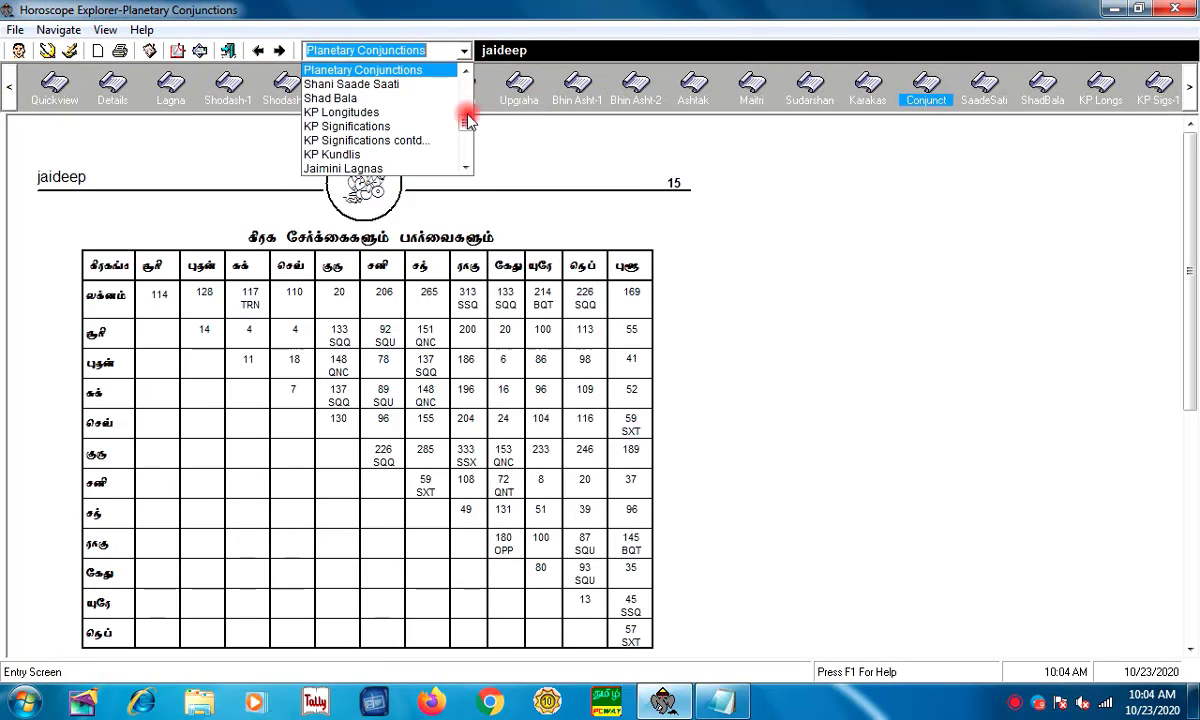
drag(468, 120, 466, 155)
click(466, 166)
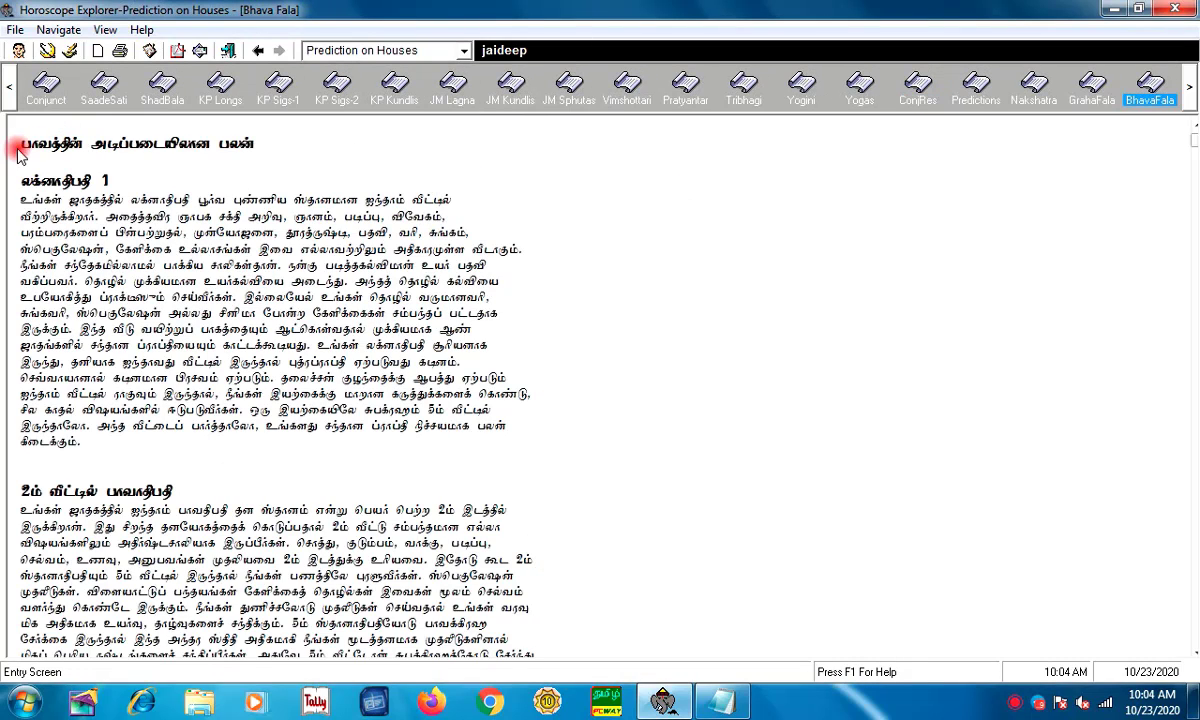
- Start a PDF export and exclude the Kundlis, Planetary Dashas, Other Charts, Krishnamurthy System and Jaimini System topics
click(178, 50)
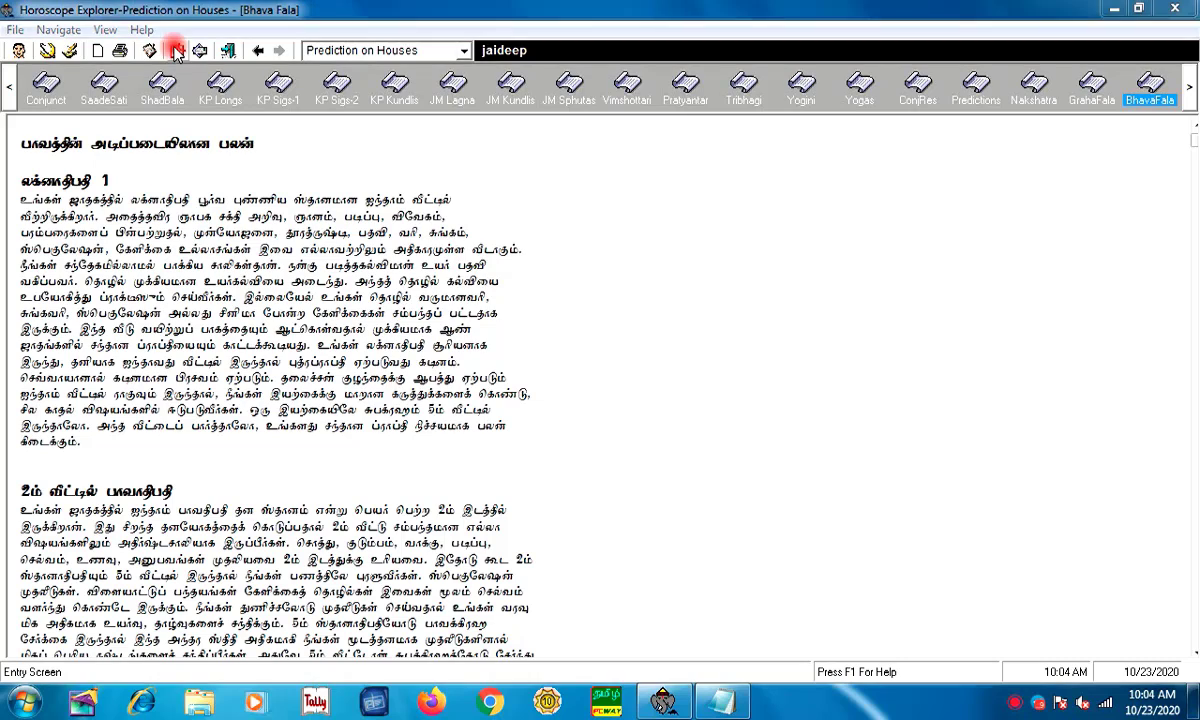
click(414, 238)
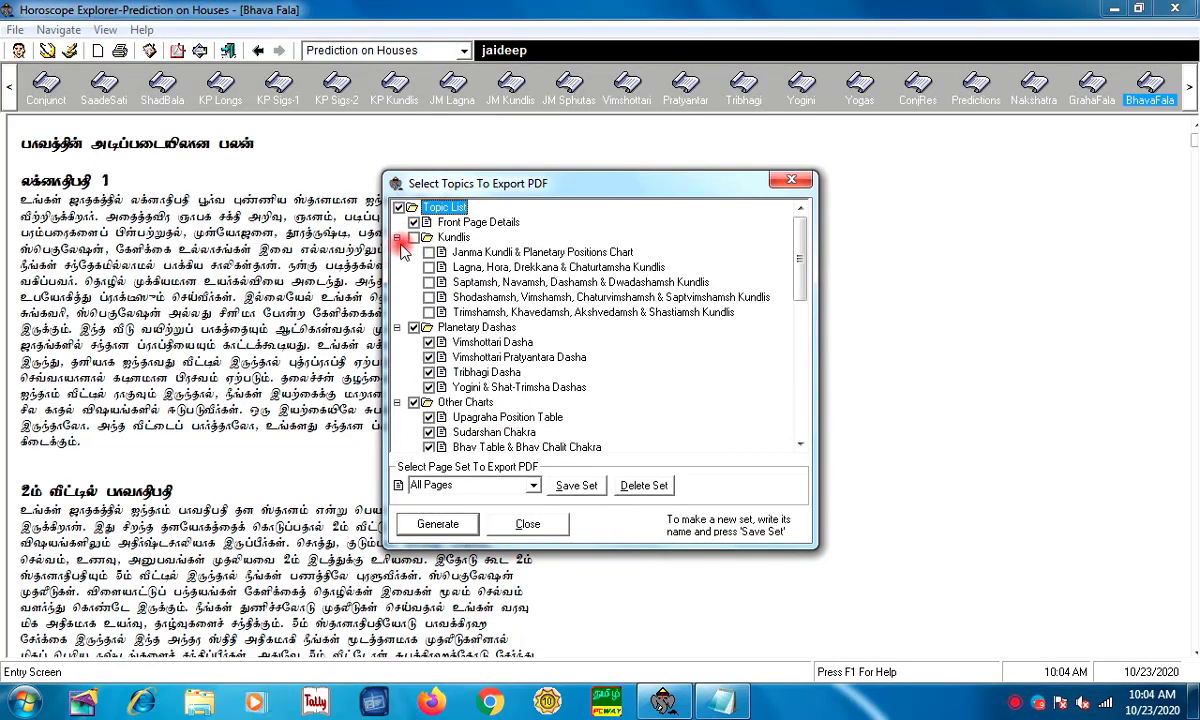
click(397, 237)
click(398, 252)
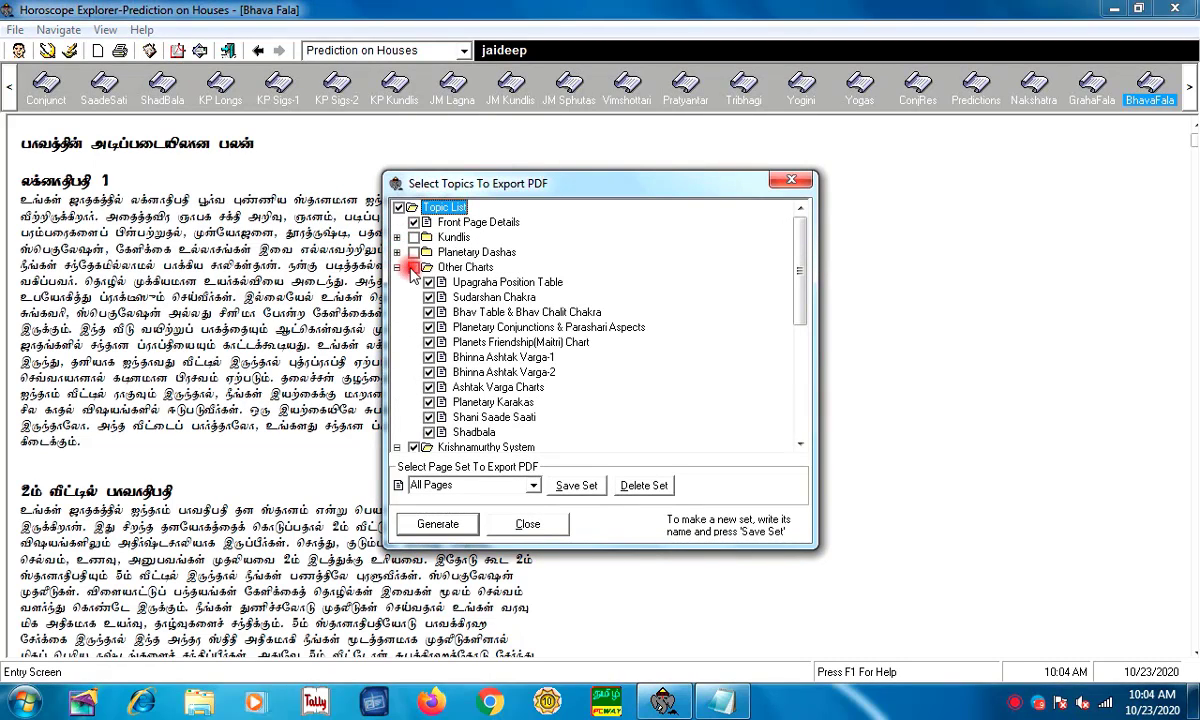
click(397, 267)
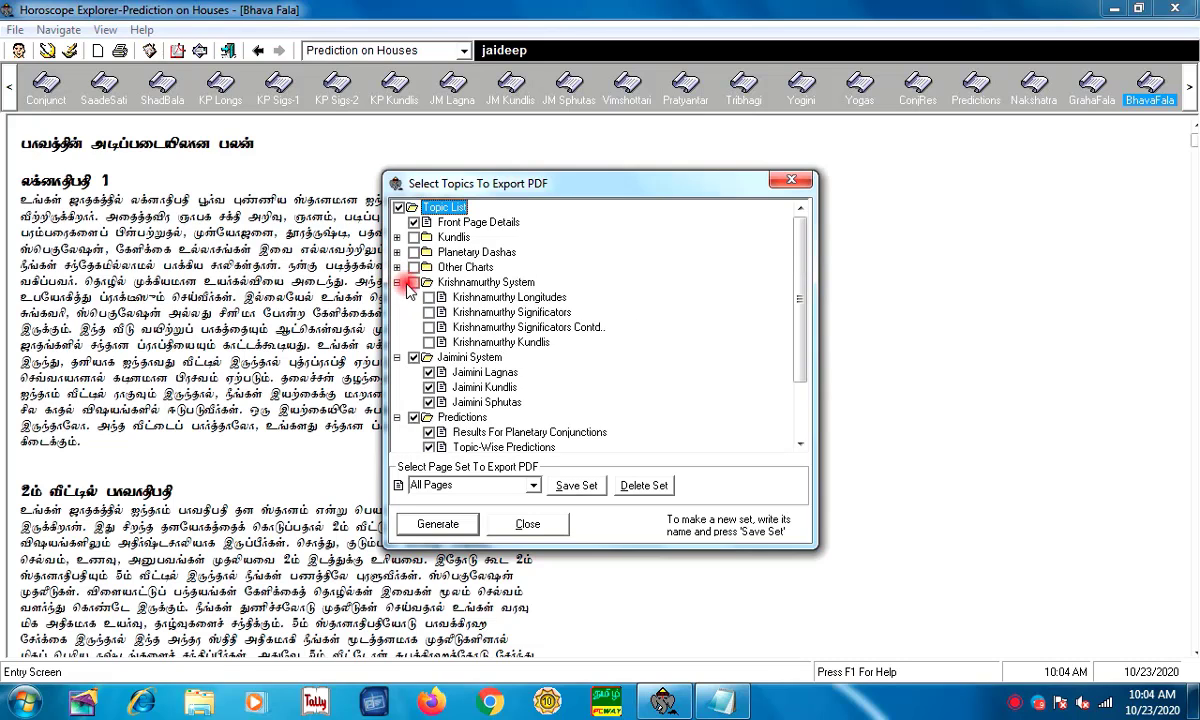
click(397, 282)
click(398, 297)
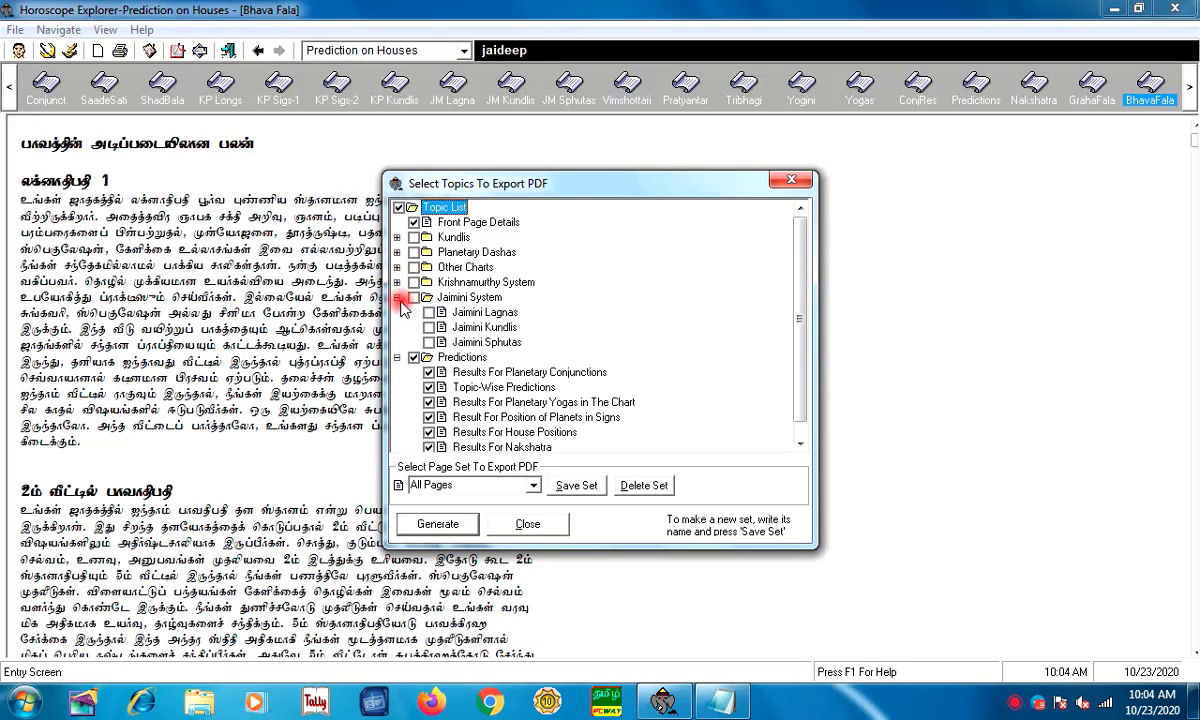
click(398, 298)
click(398, 312)
click(398, 312)
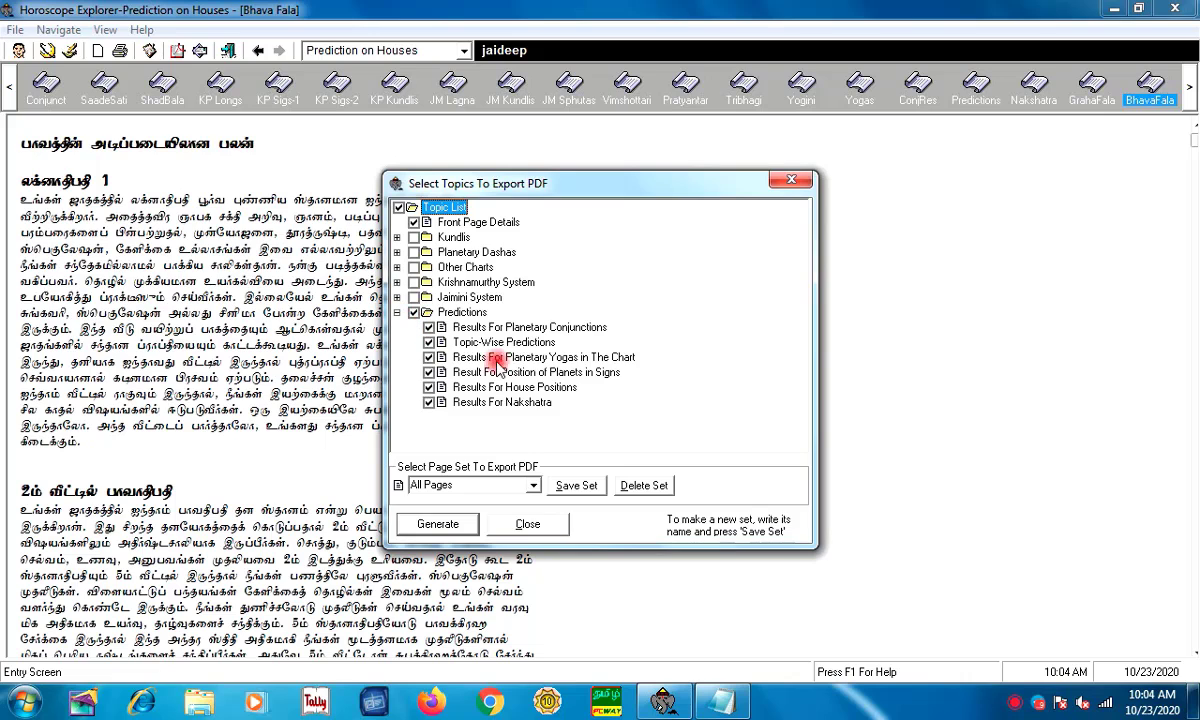
- Generate the PDF with the front page and prediction topics, save it in the customer's Desktop folder and close Horoscope Explorer
click(428, 222)
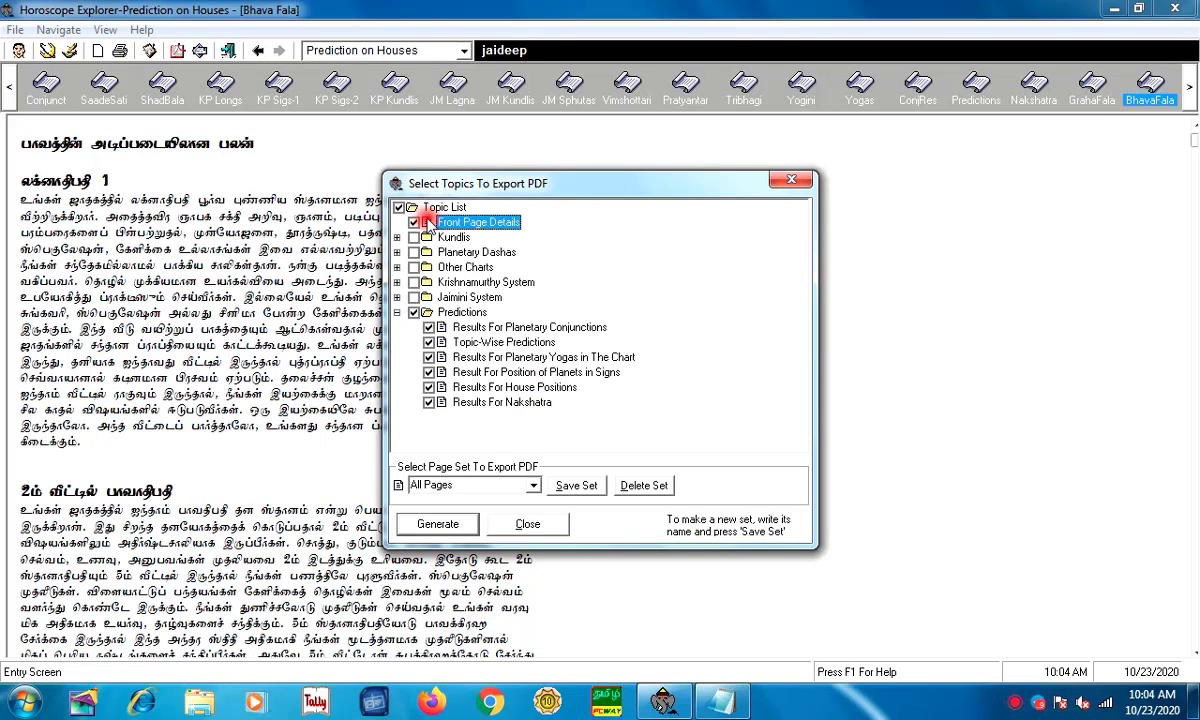
click(470, 402)
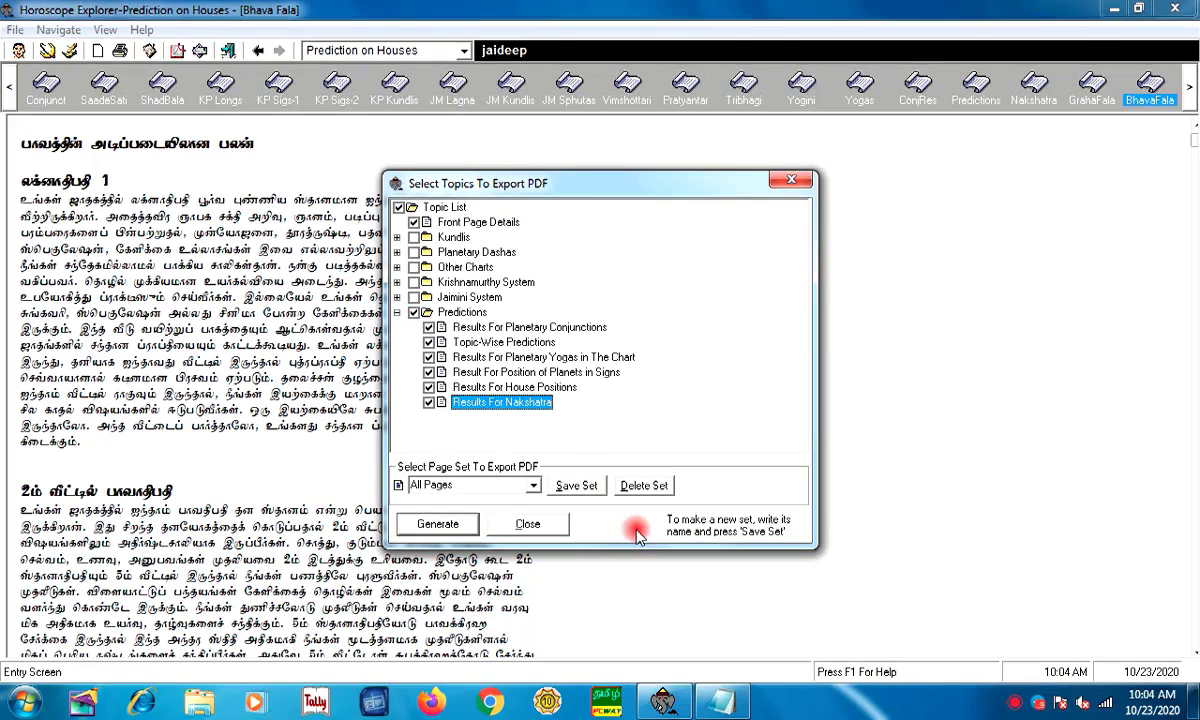
click(440, 524)
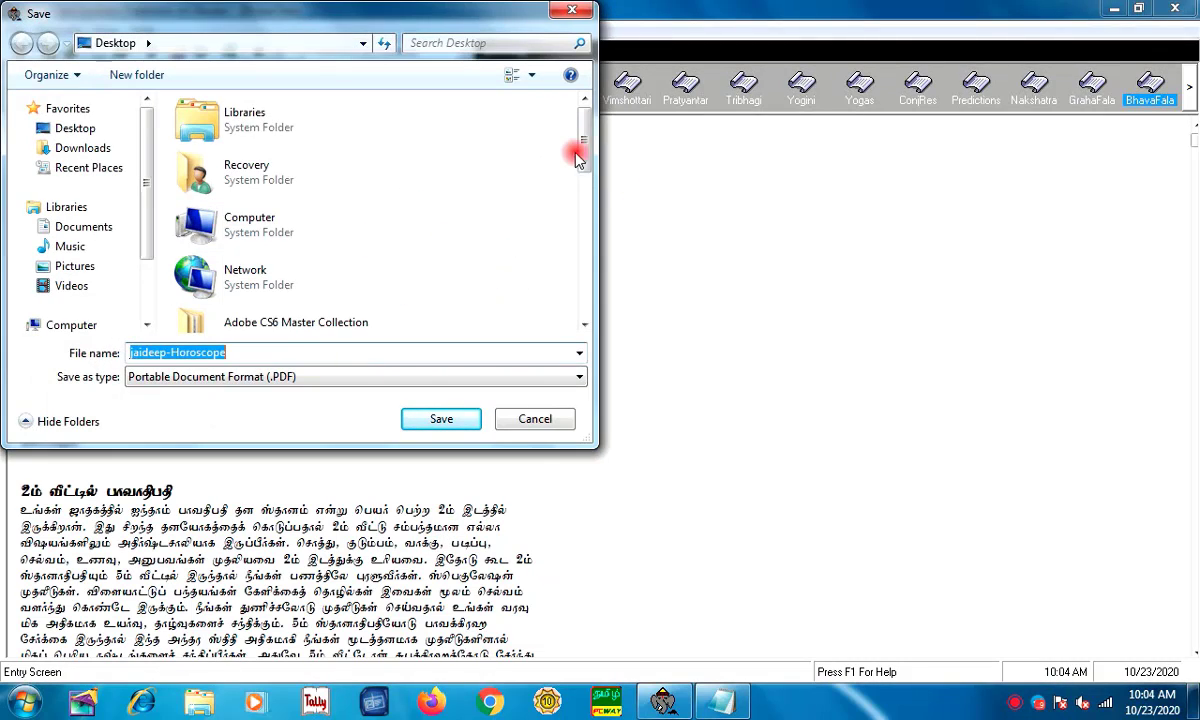
scroll(577, 160, down, 5)
double_click(268, 195)
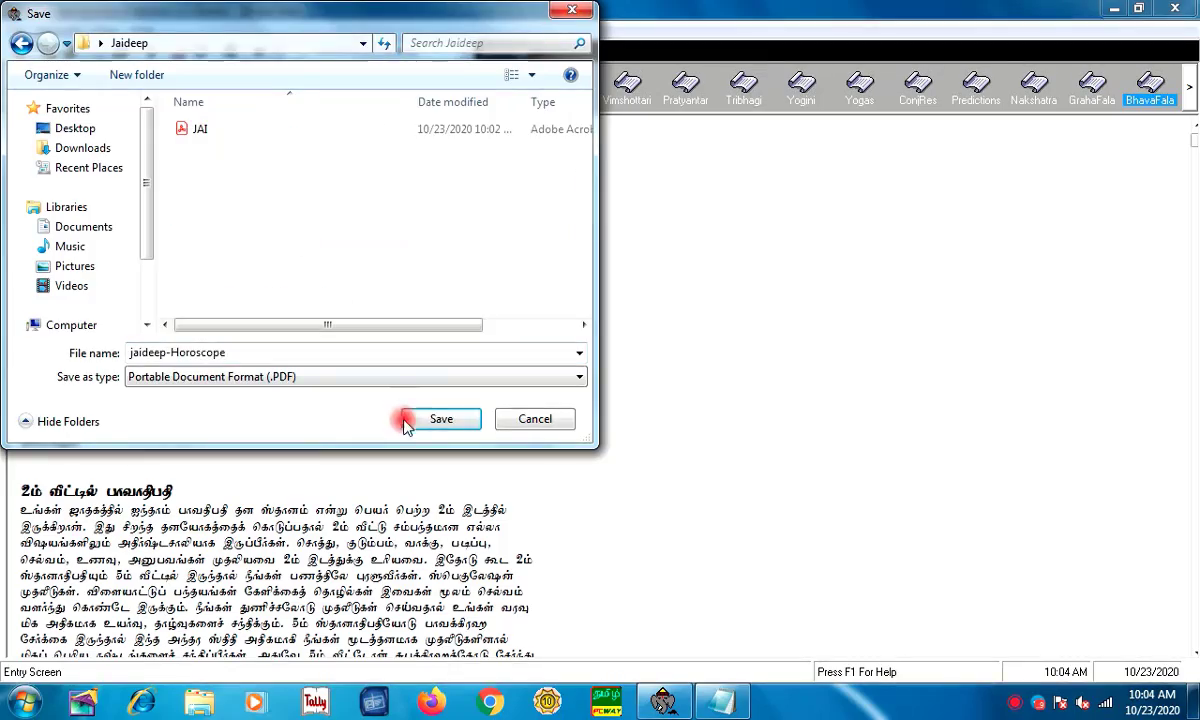
click(407, 421)
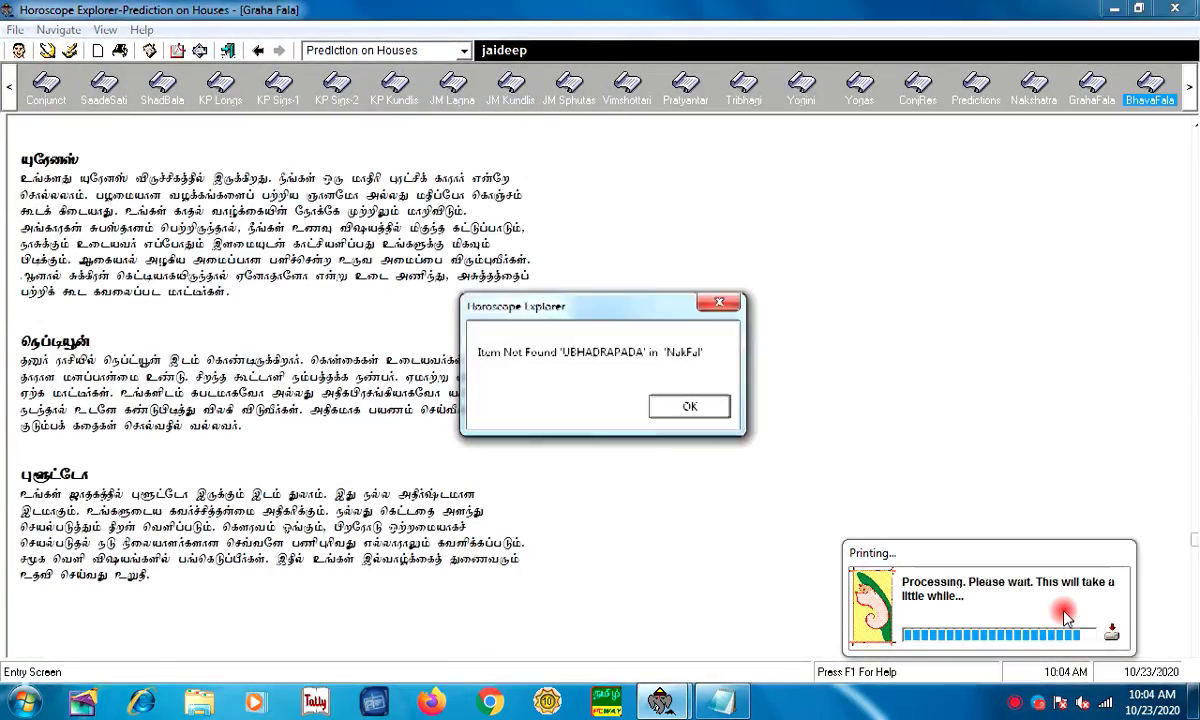
click(690, 408)
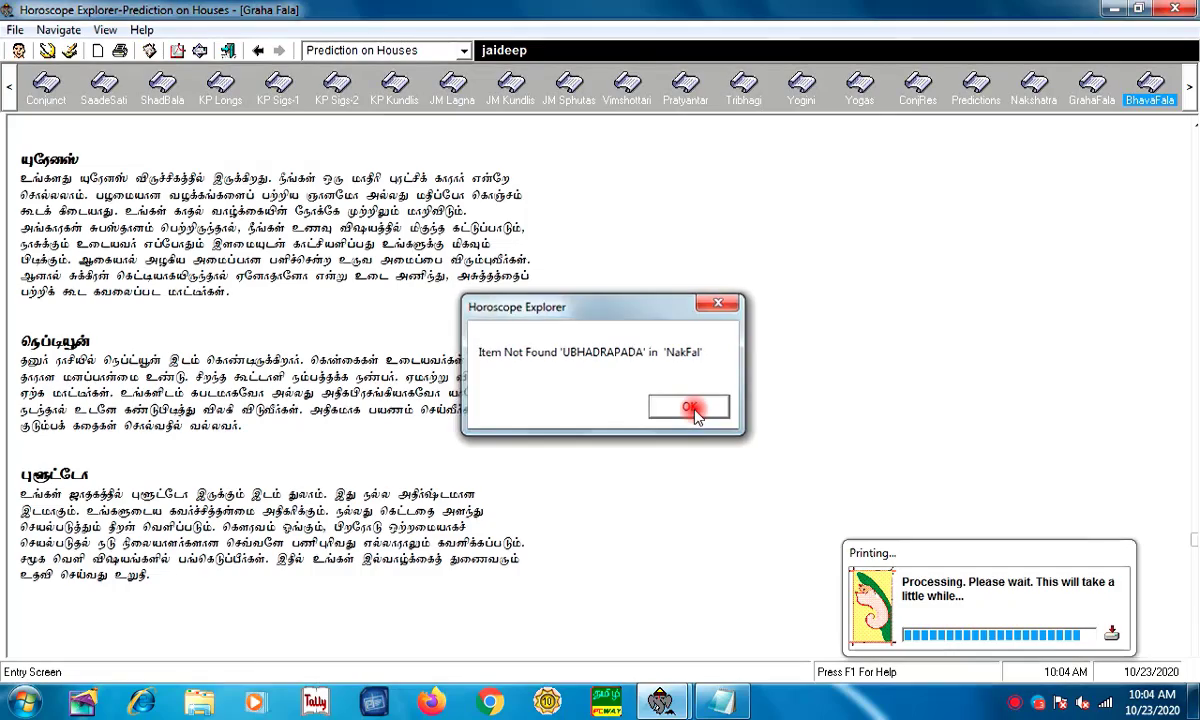
click(1176, 9)
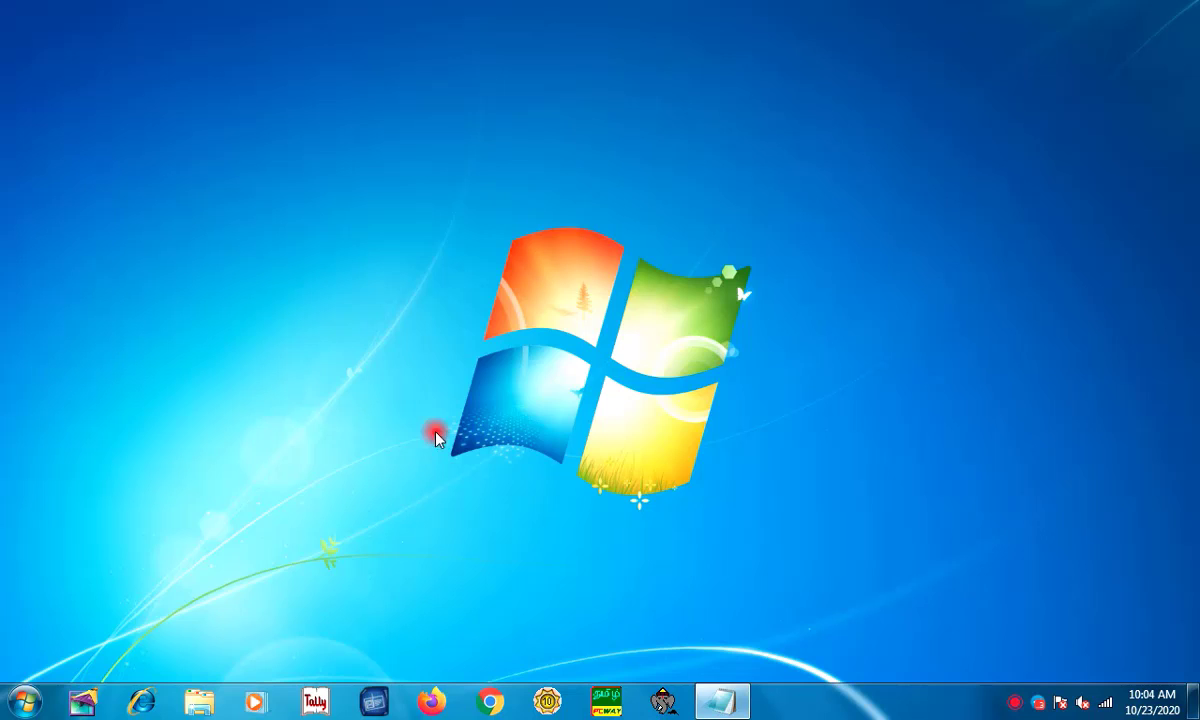
- Browse to the customer's folder on the Desktop in Windows Explorer and open the horoscope PDF exported from Horoscope Explorer
right_click(437, 346)
click(496, 405)
click(24, 702)
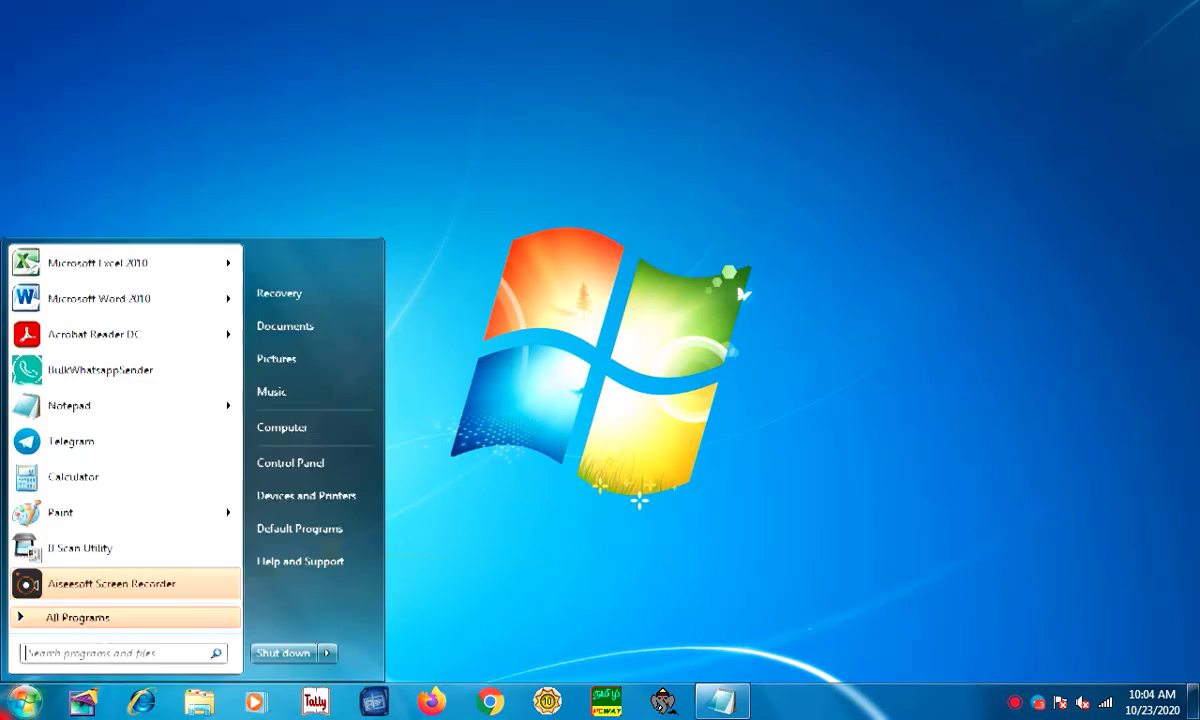
click(306, 424)
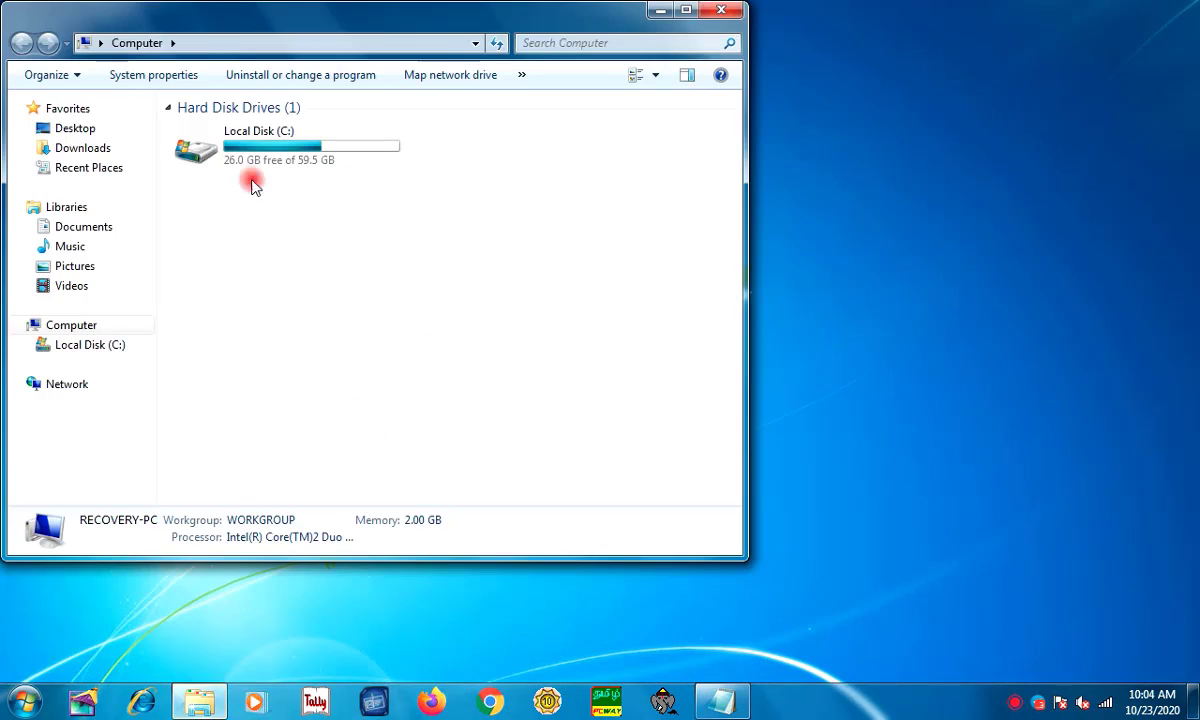
click(82, 147)
click(75, 128)
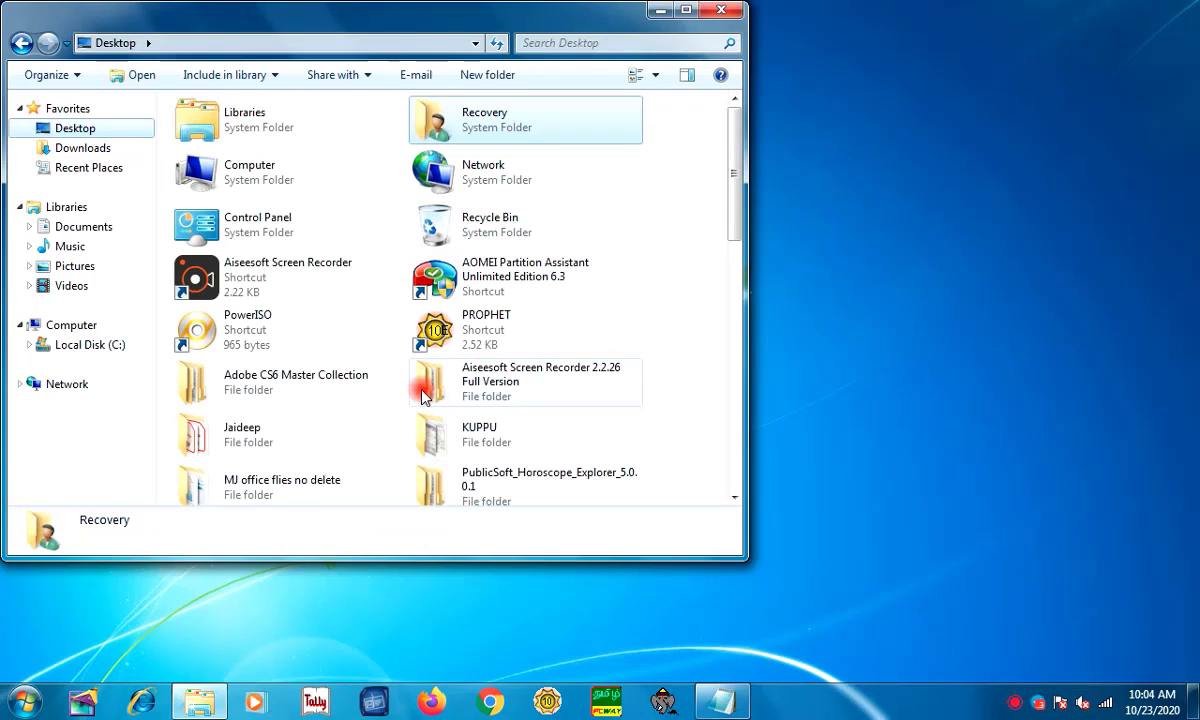
double_click(235, 425)
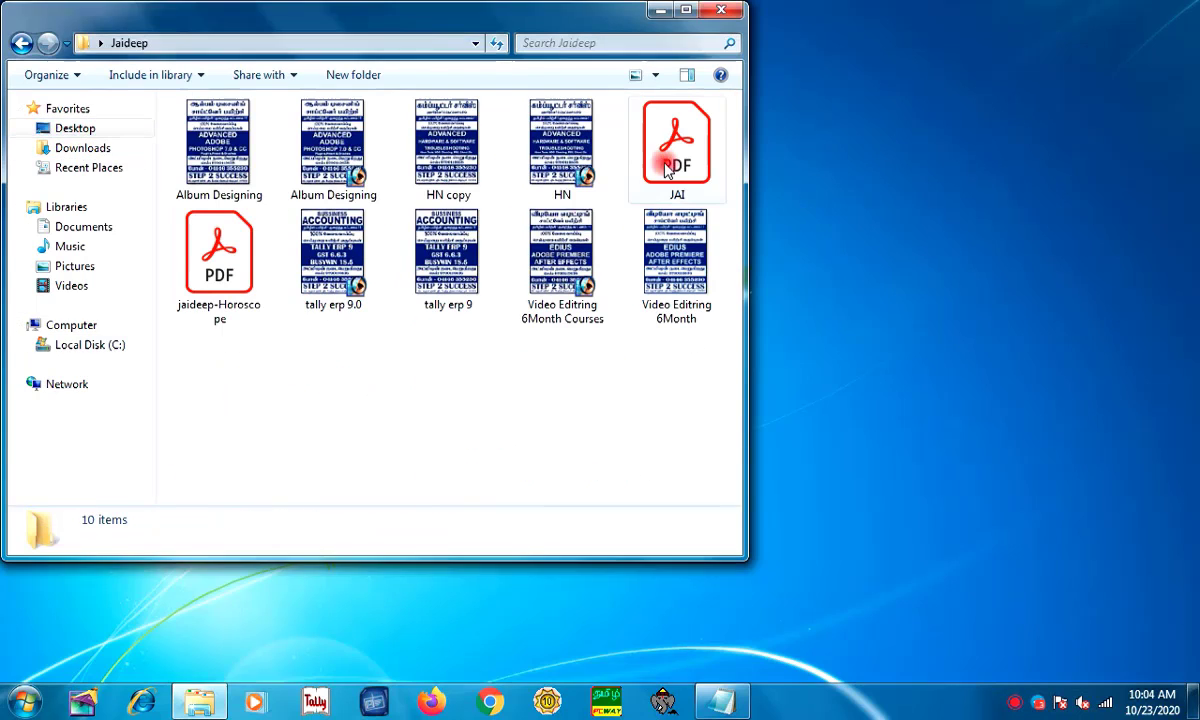
click(668, 147)
click(214, 254)
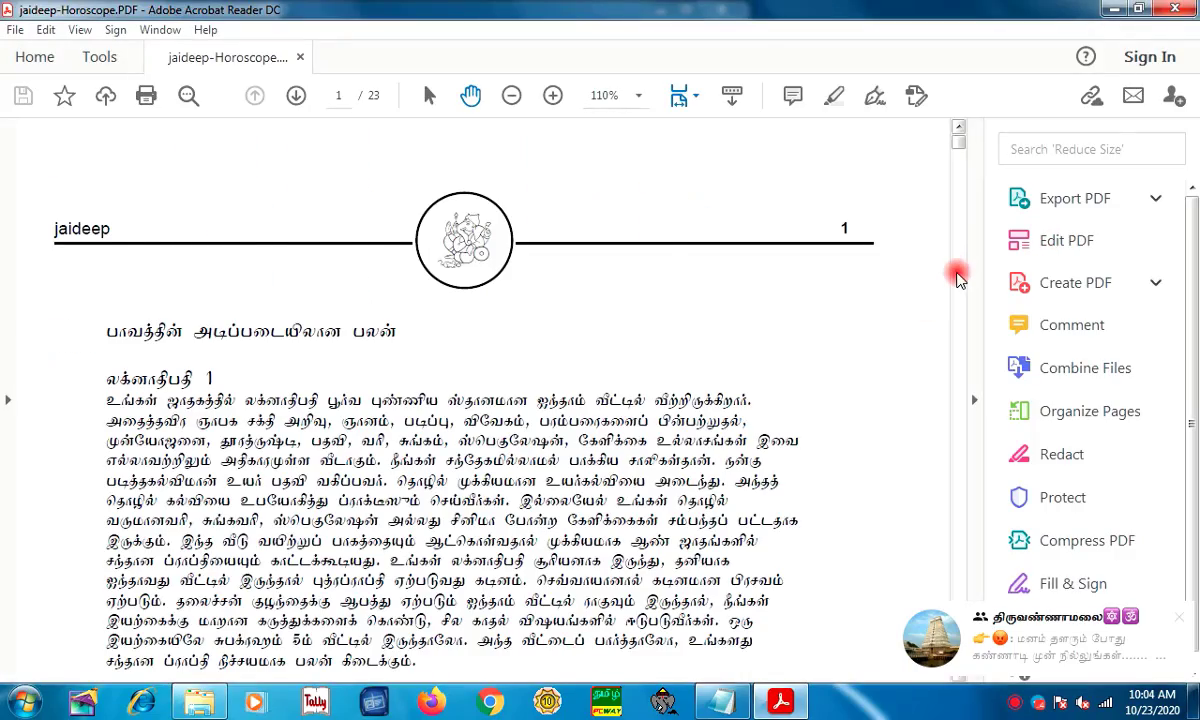
- Look through the Tamil predictions in the 23-page horoscope PDF to its last page, and go back over the final pages
scroll(957, 279, down, 15)
scroll(957, 279, down, 15)
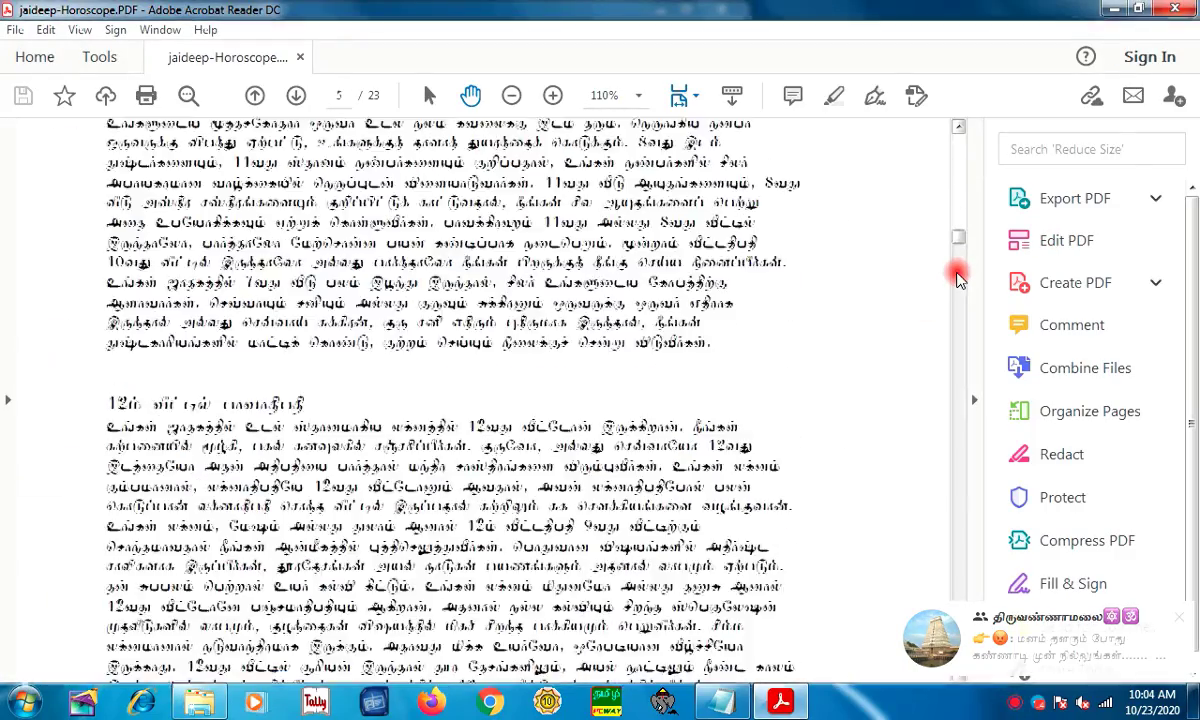
scroll(957, 324, down, 8)
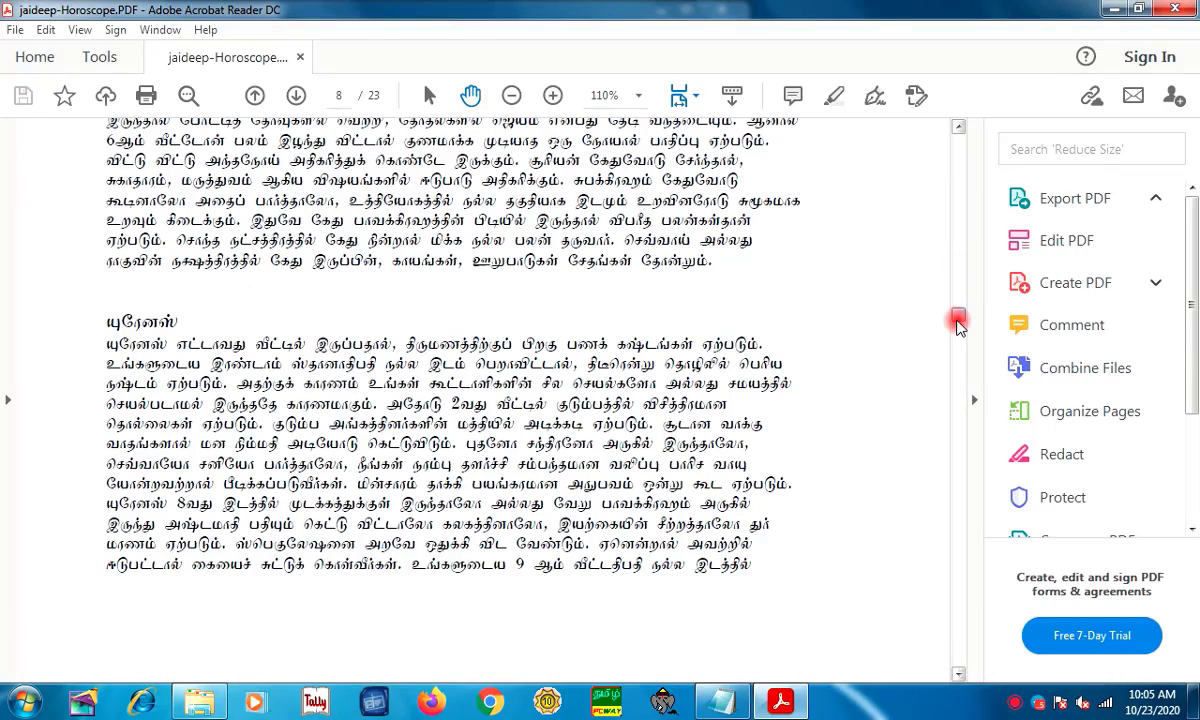
scroll(957, 320, down, 3)
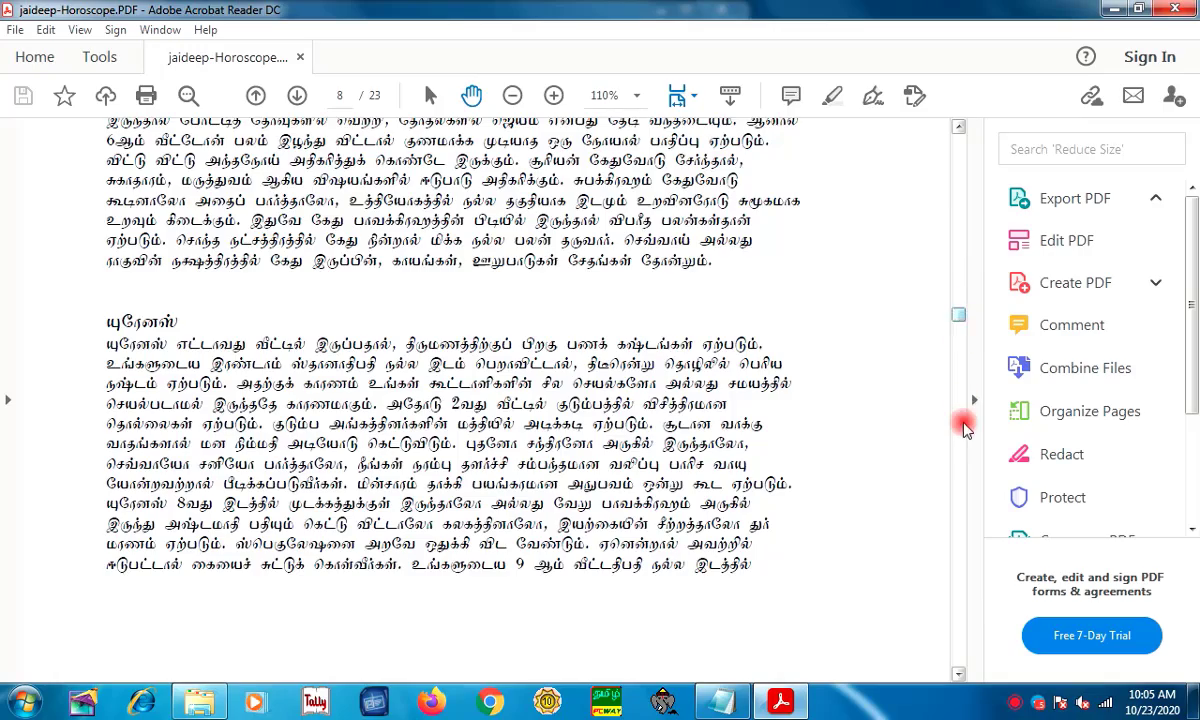
scroll(961, 410, down, 8)
scroll(961, 430, down, 20)
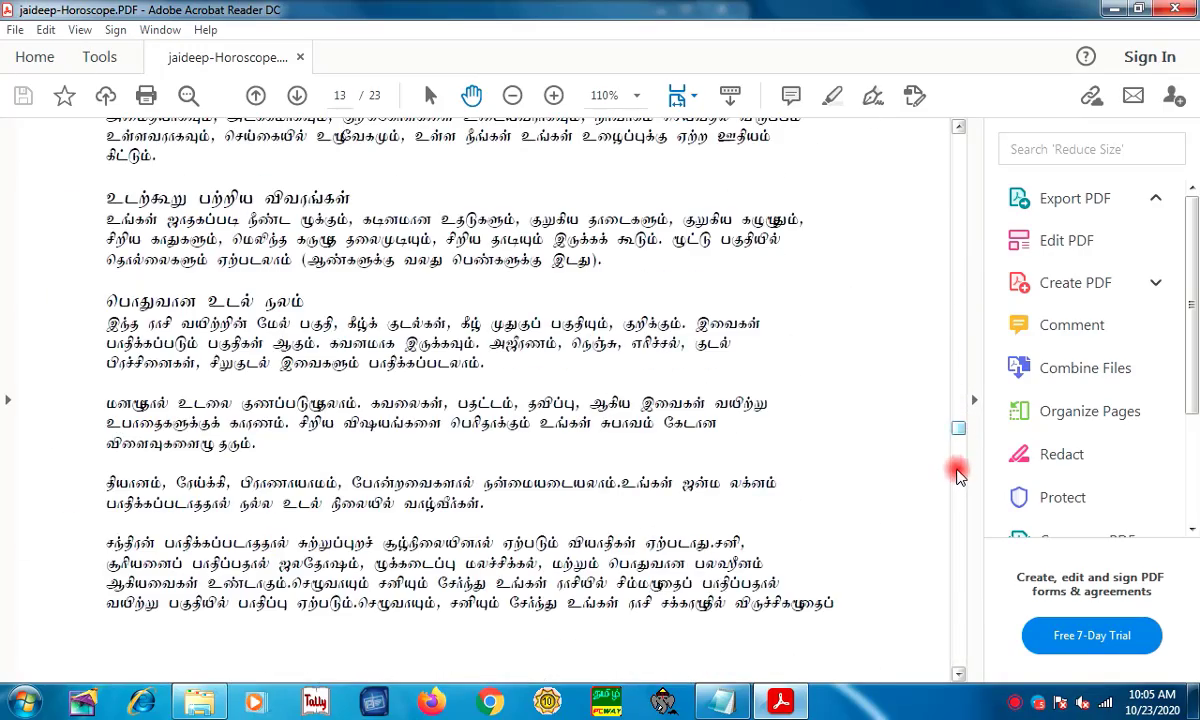
scroll(959, 500, down, 15)
scroll(959, 534, down, 8)
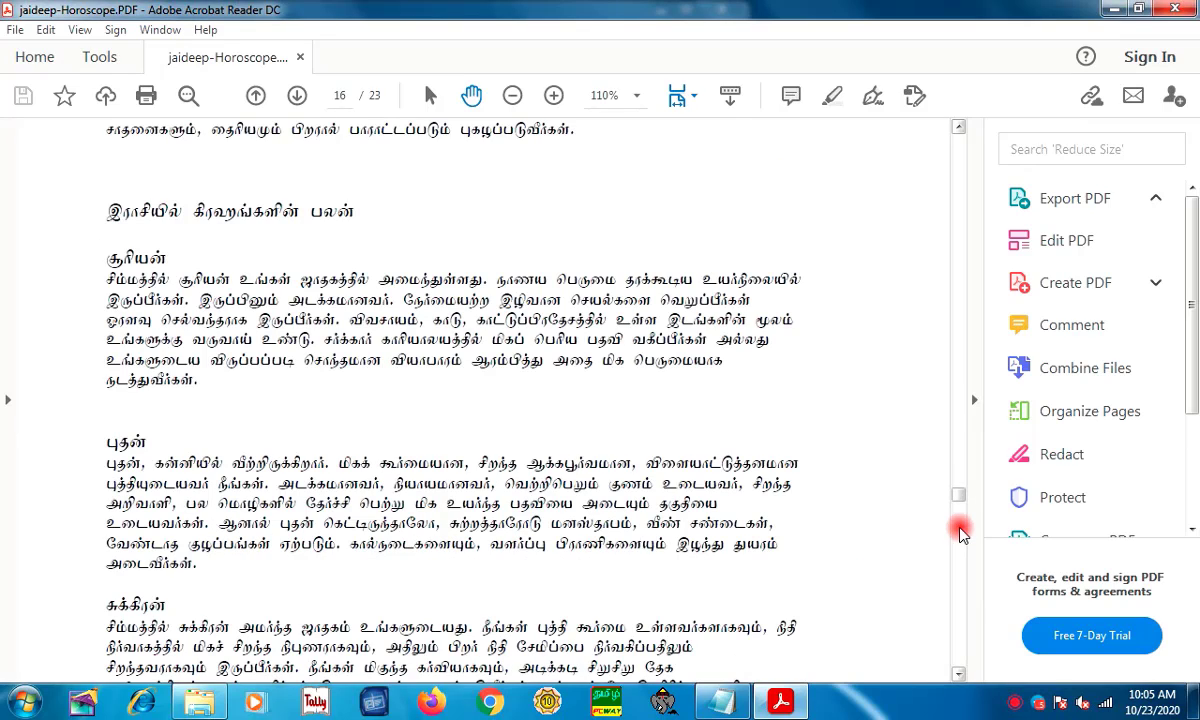
scroll(958, 532, down, 8)
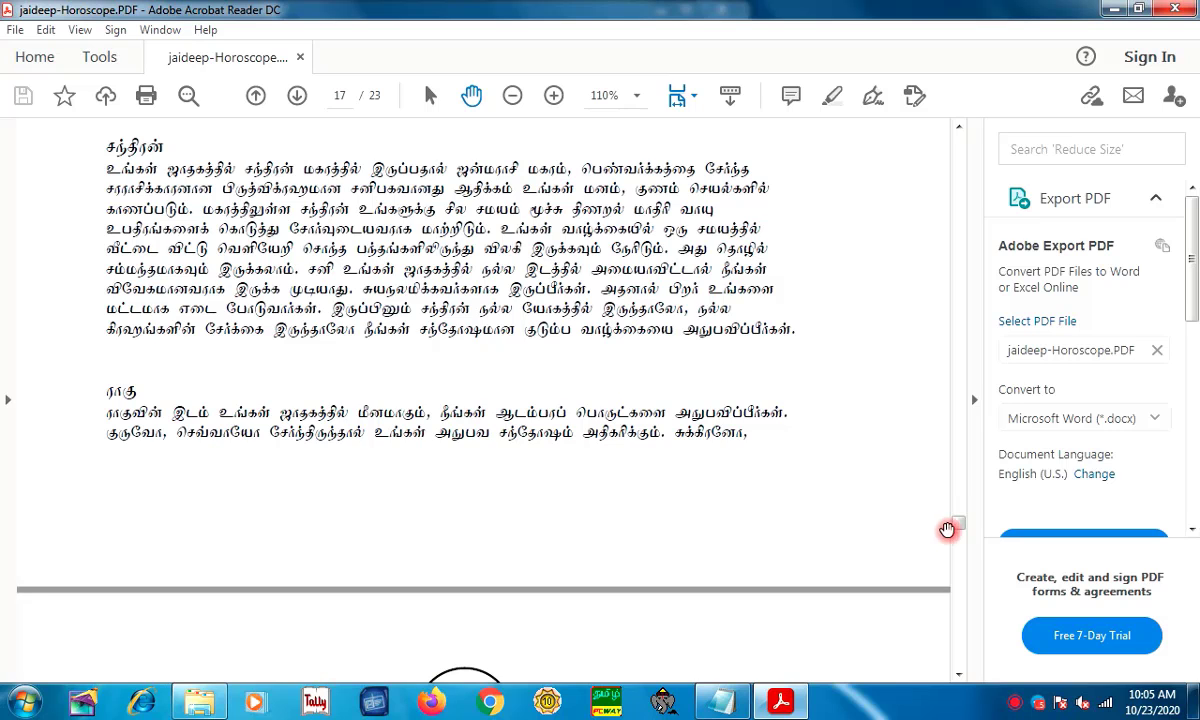
scroll(956, 560, down, 12)
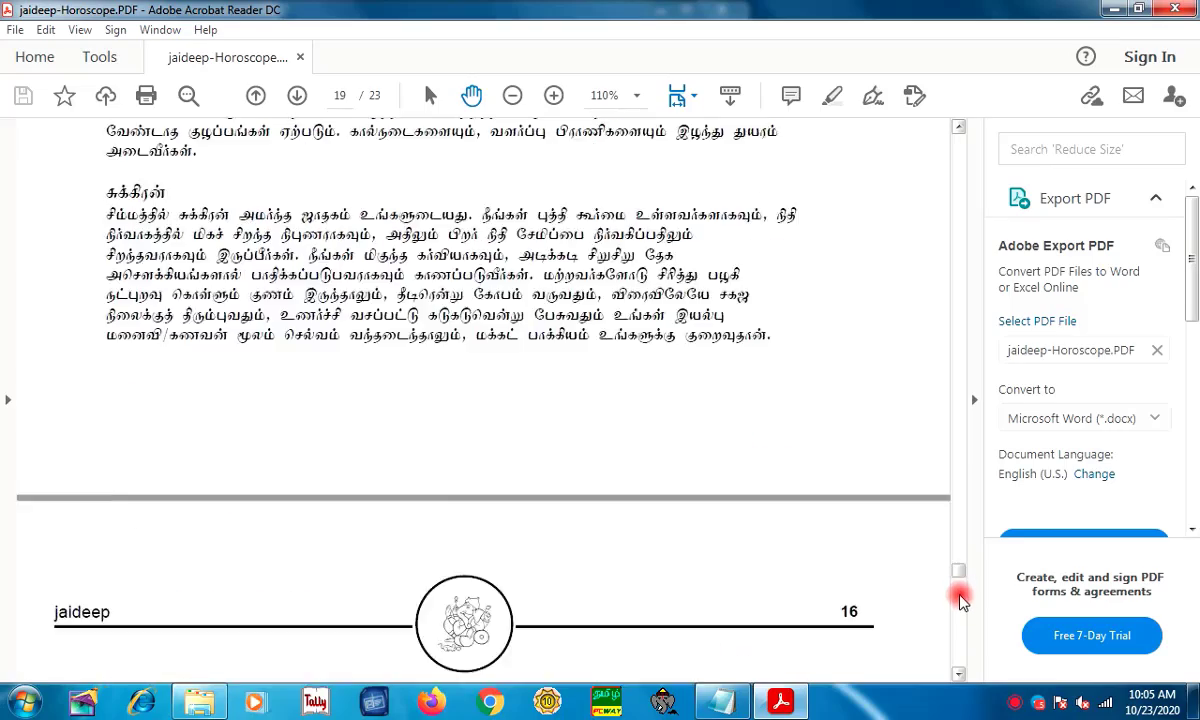
scroll(960, 600, down, 15)
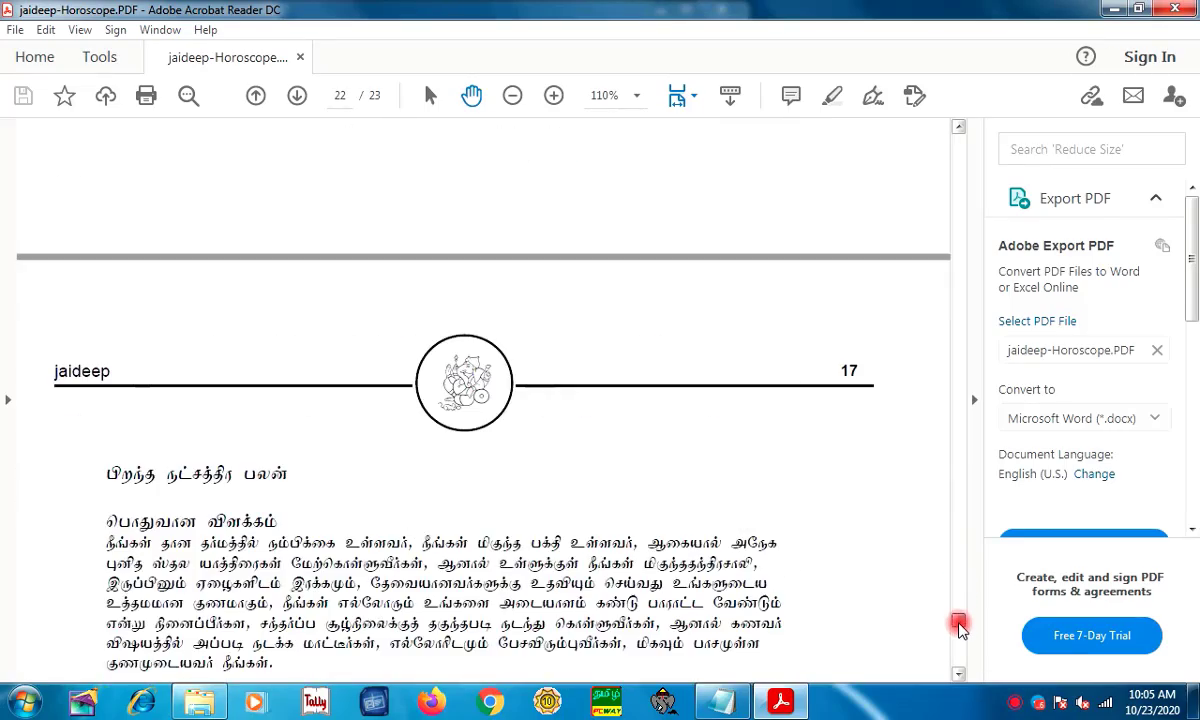
drag(958, 625, 952, 664)
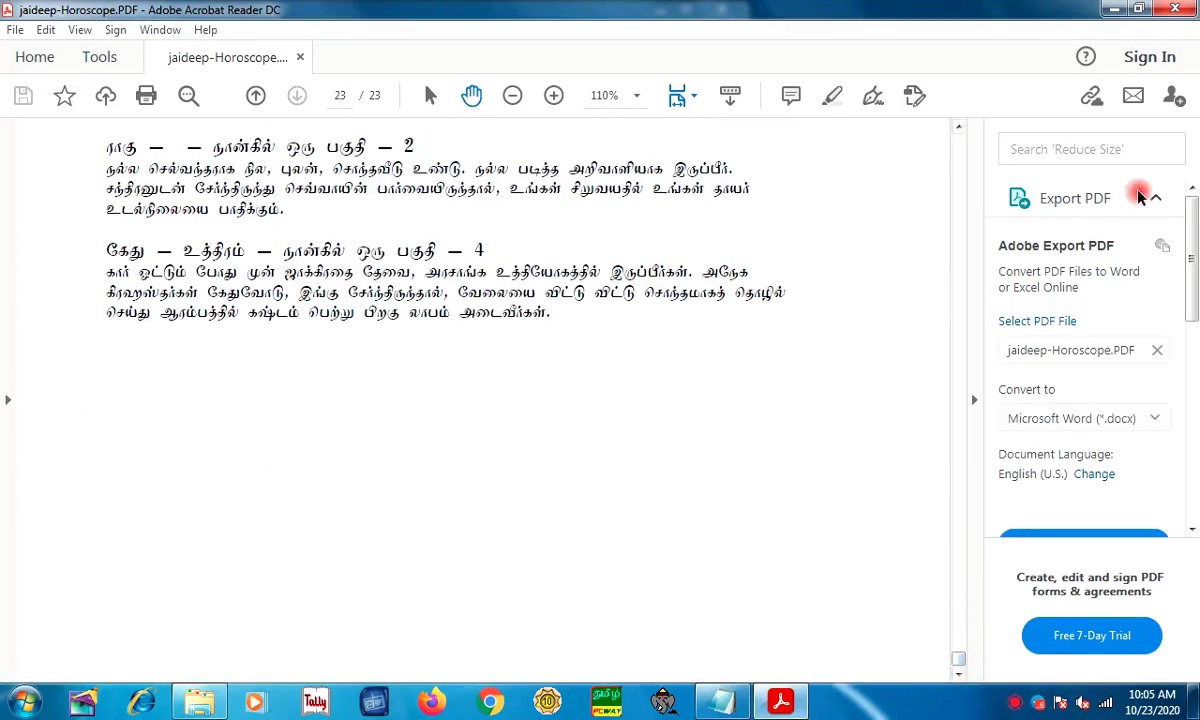
click(957, 313)
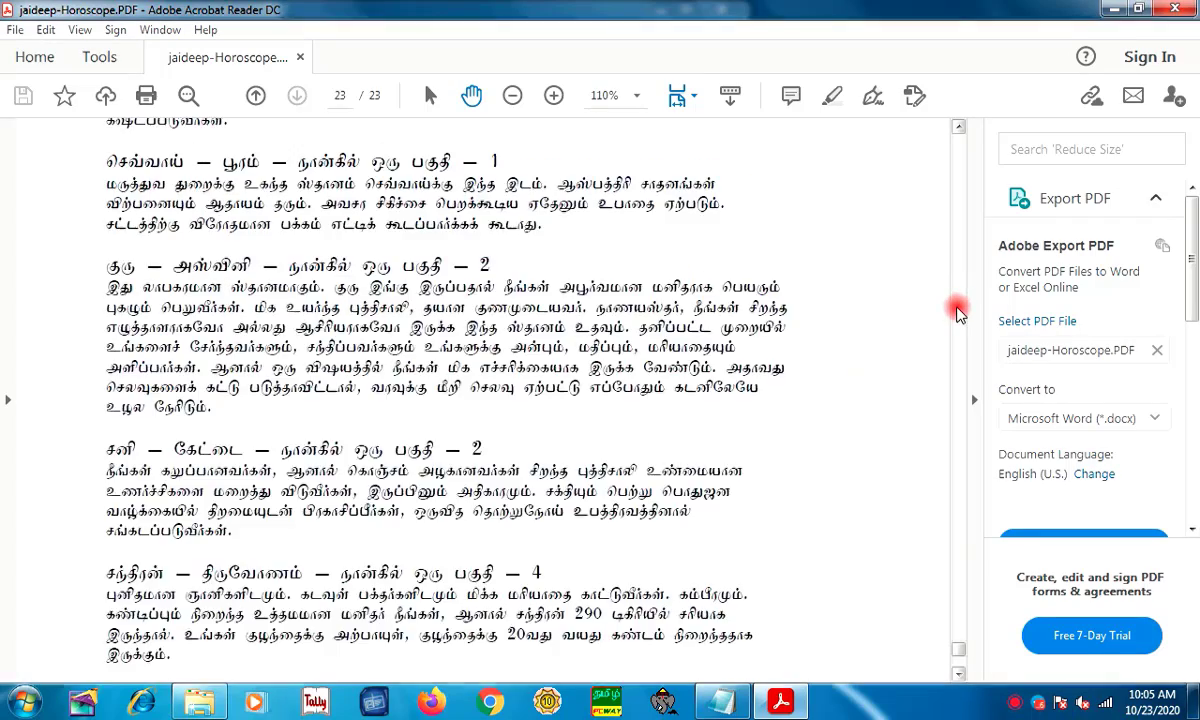
drag(957, 313, 957, 313)
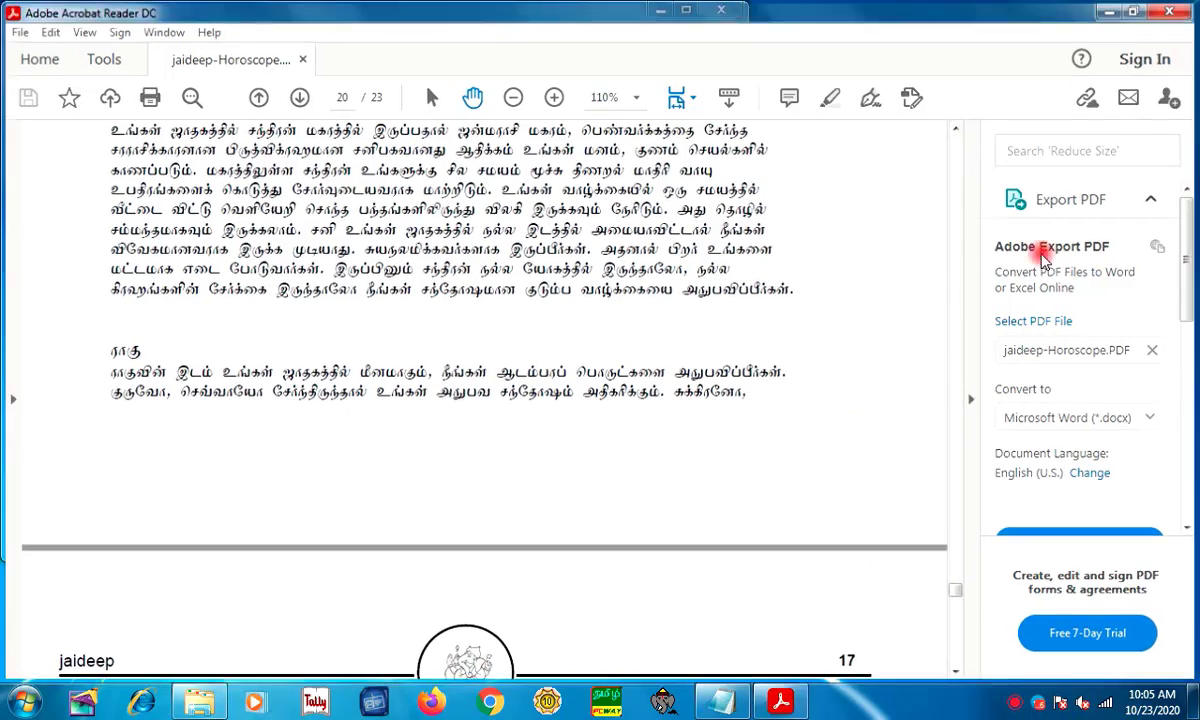
- Close the horoscope PDF and the customer's folder, and refresh the desktop
key(ctrl+q)
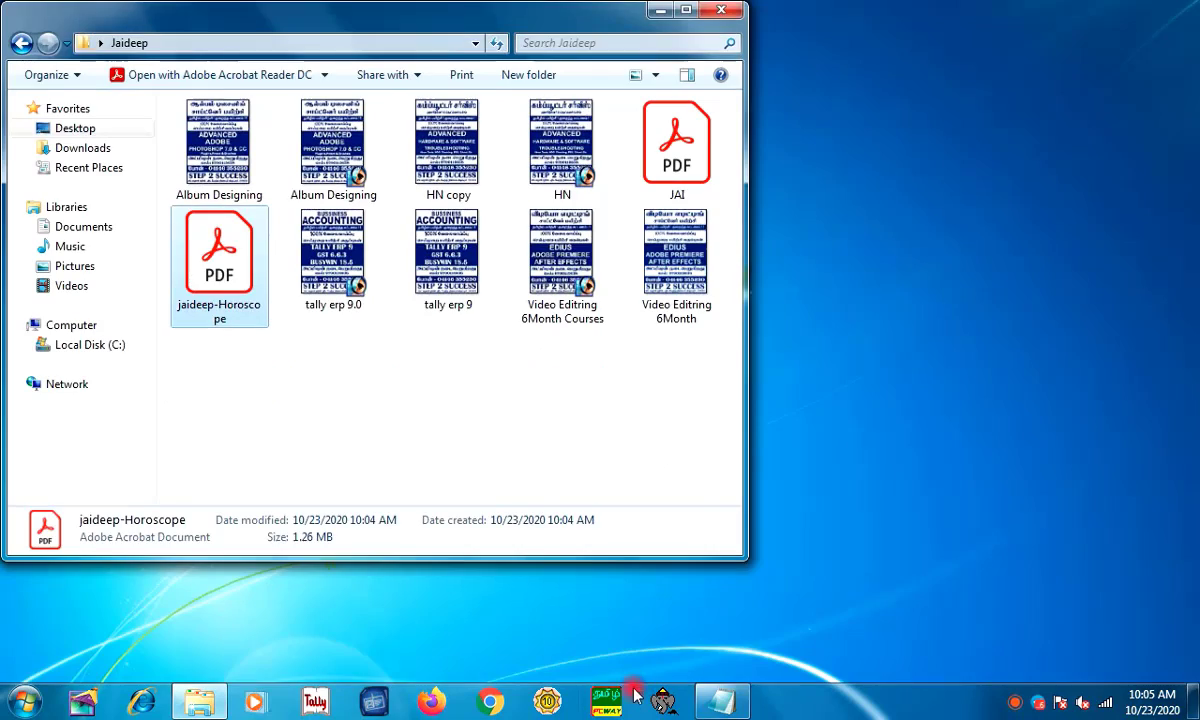
click(725, 20)
right_click(656, 315)
click(715, 363)
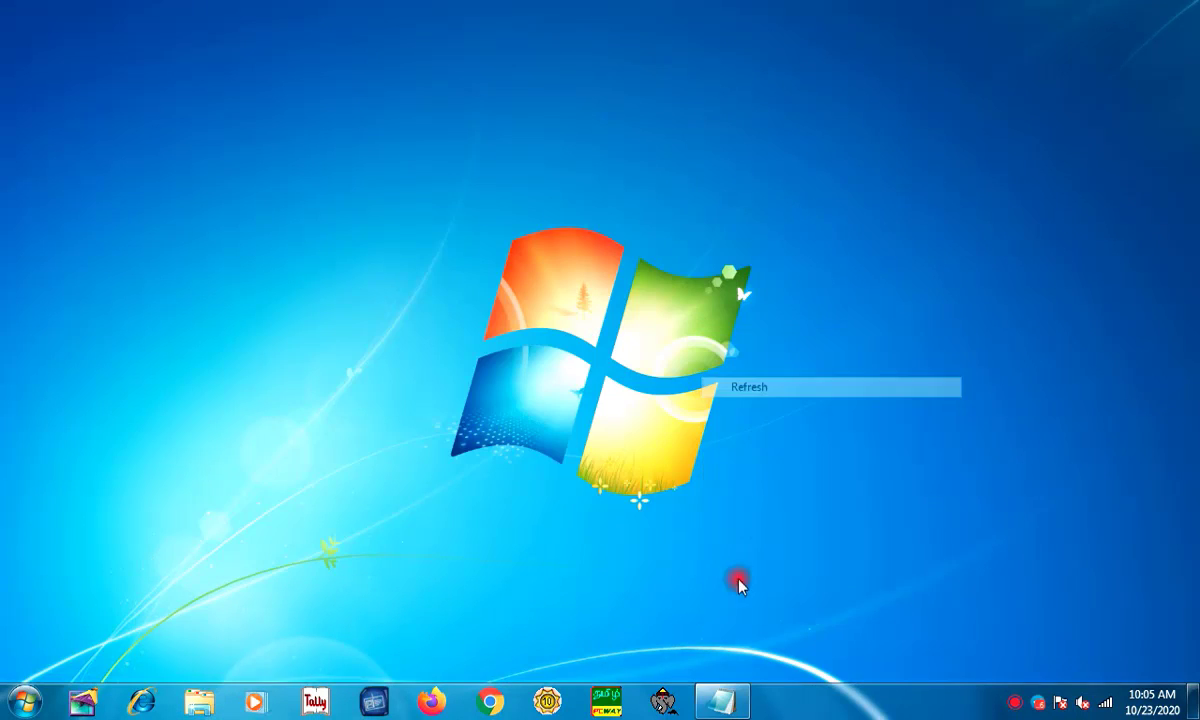
- Switch to the open Notepad note and finish it with the line "GOOD APPLICATION./.BUY LICENCE THANK U FOR WATCHING"
click(727, 705)
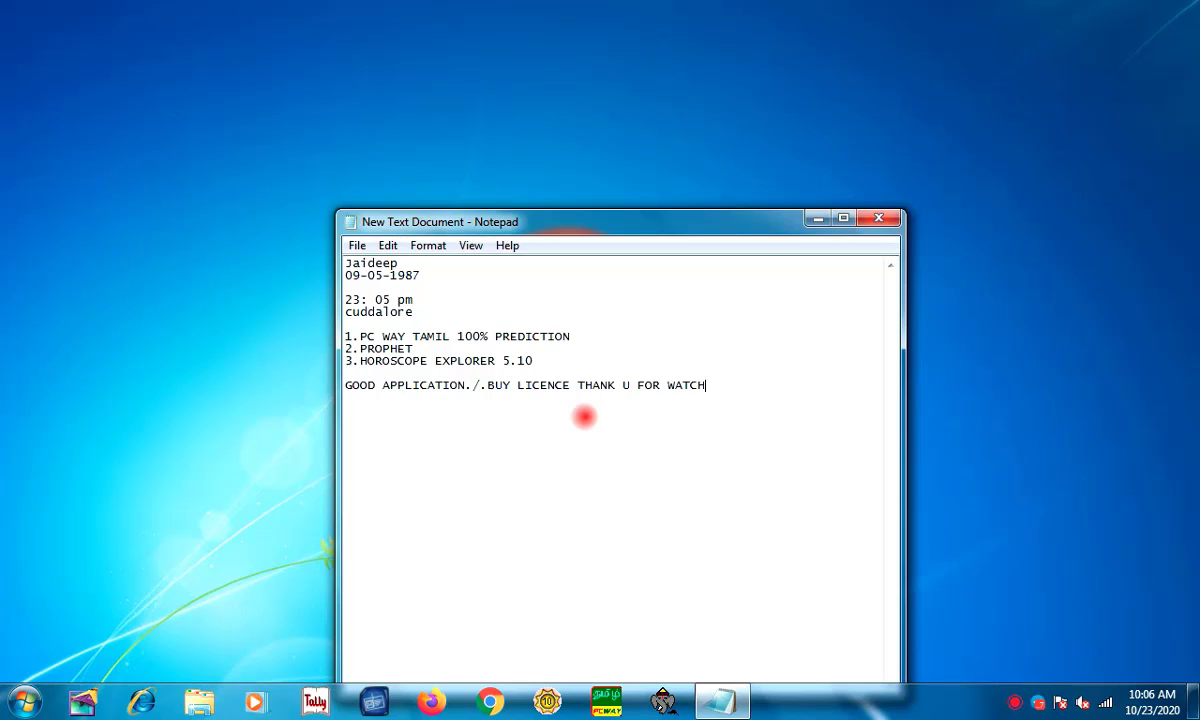
text(NG)
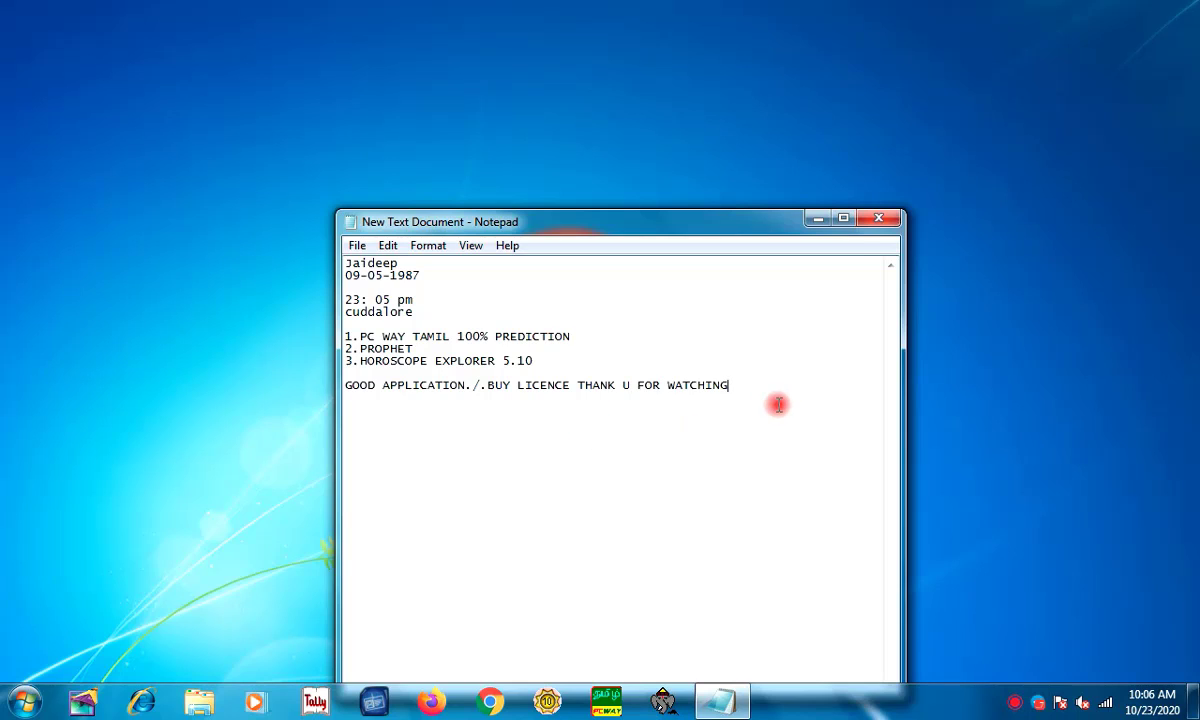